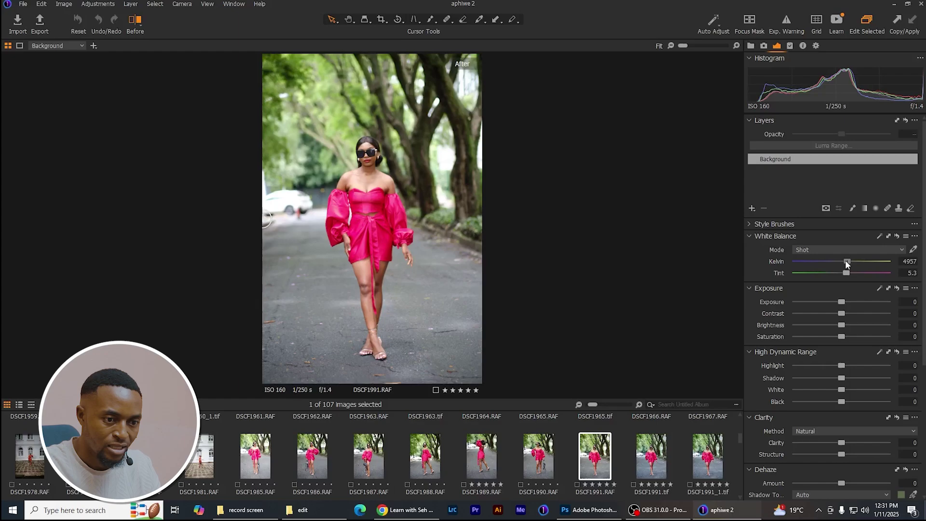
- Cool the photo's white balance by setting Kelvin to 4683
left_click_drag(847, 262, 846, 262)
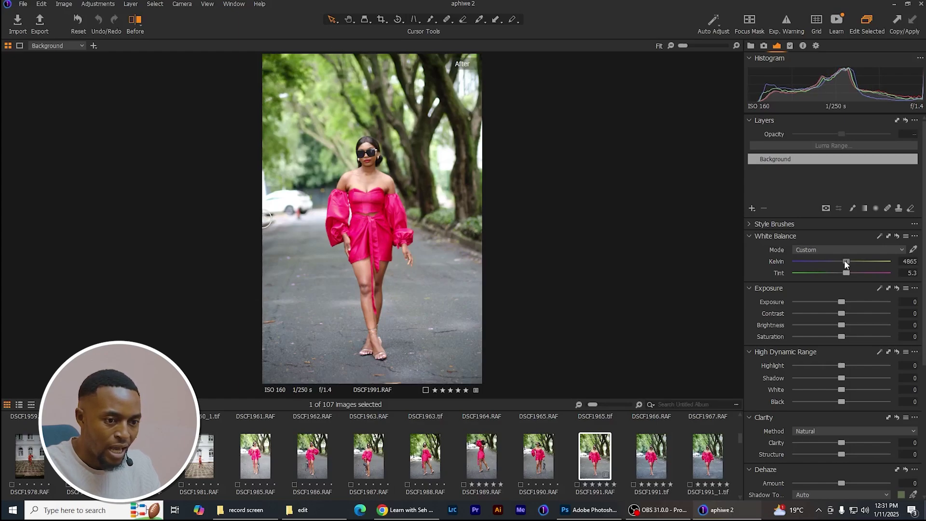
left_click_drag(846, 263, 844, 263)
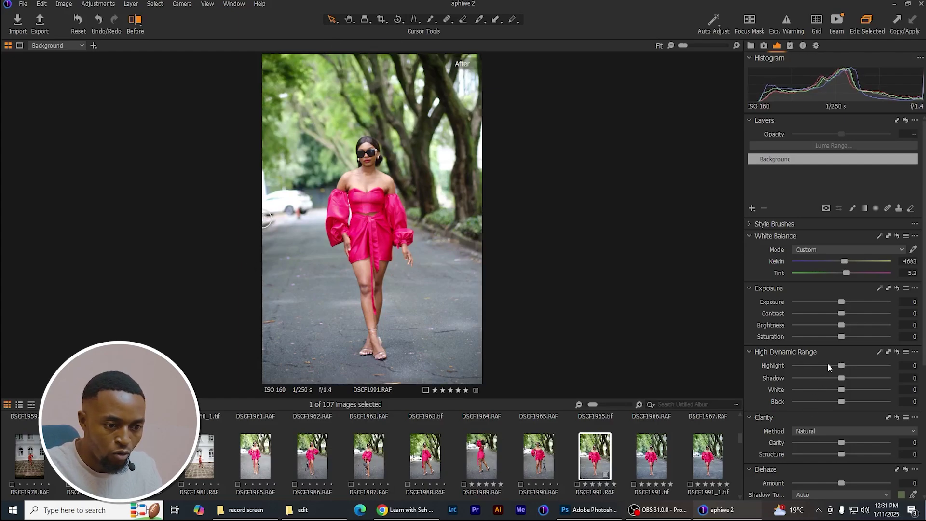
- In High Dynamic Range, lower Highlight to -46 and Shadow to -20
left_click_drag(840, 366, 822, 365)
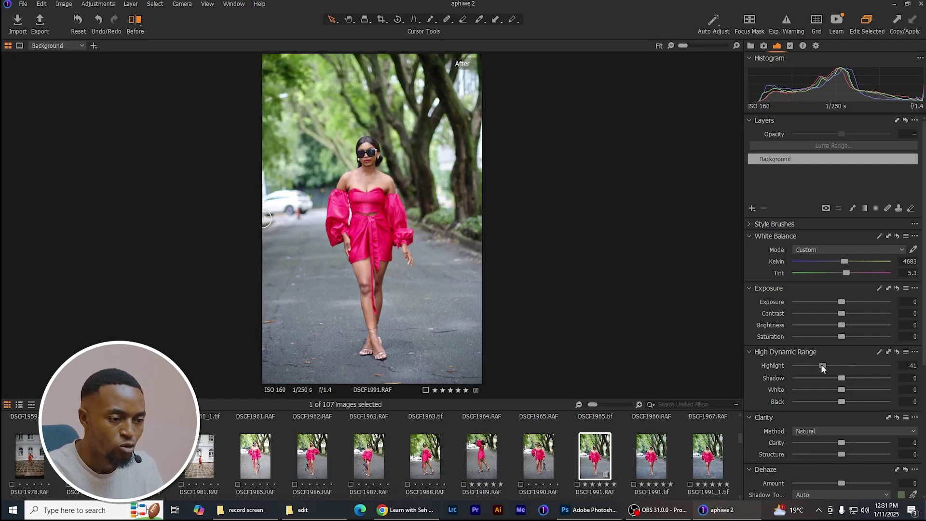
left_click_drag(823, 366, 819, 366)
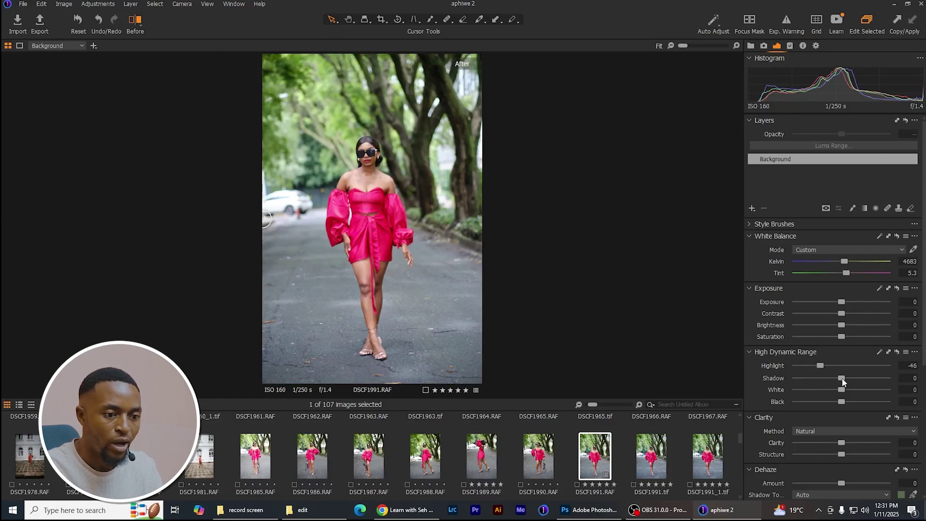
left_click_drag(843, 382, 833, 382)
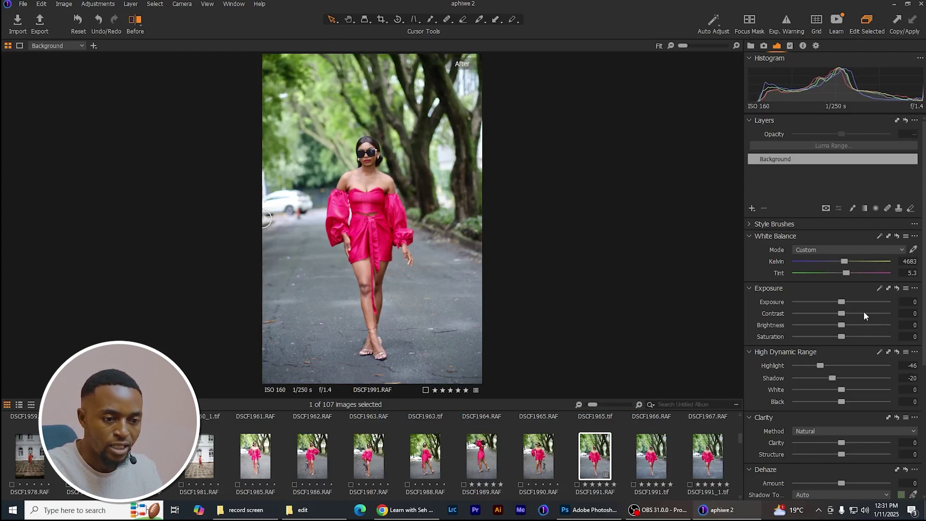
- Set the photo's Contrast to 3 in the Exposure adjustments
left_click(909, 313)
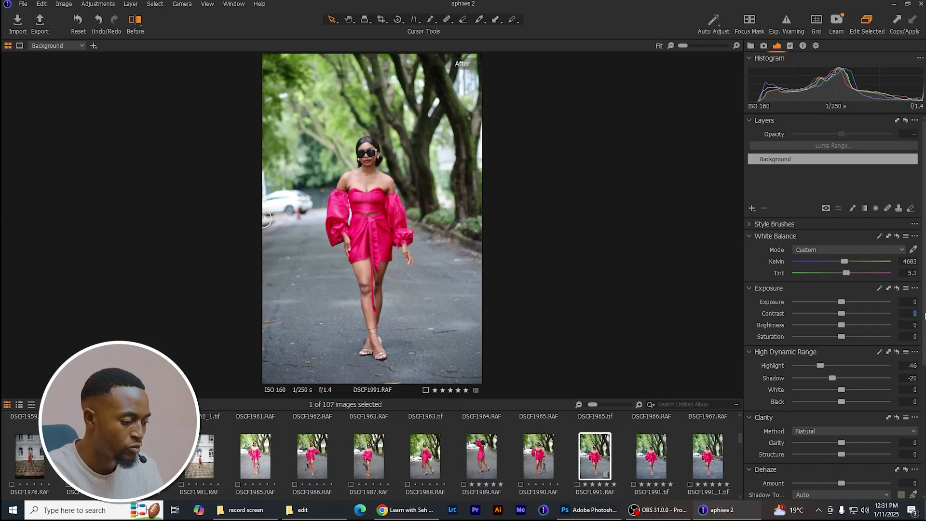
type("3")
key("Return")
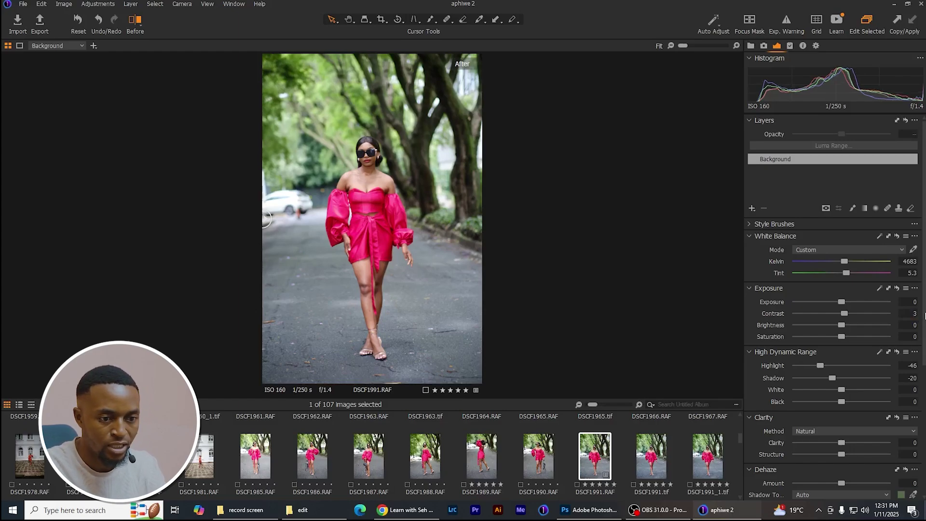
- Set Clarity to 7 and Structure to 3, using the Natural clarity method
scroll(815, 448, "down", 1)
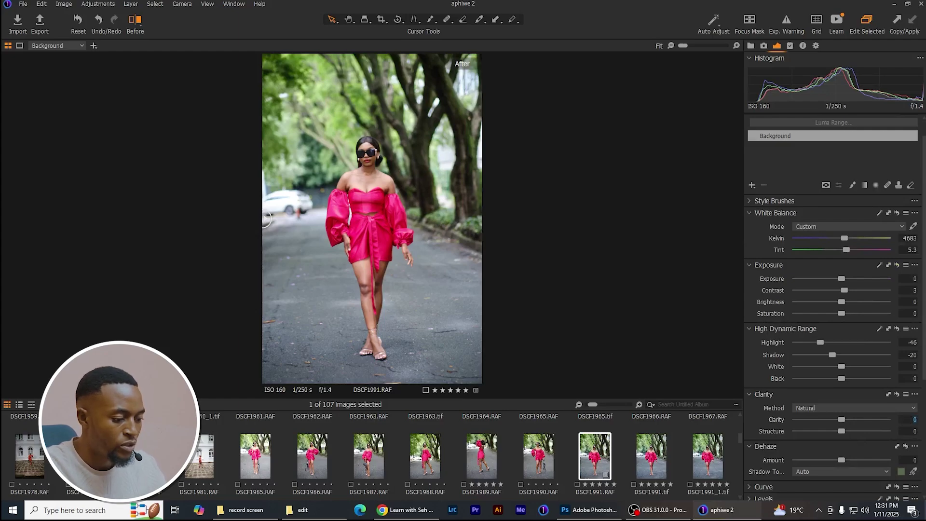
type("7")
key("Return")
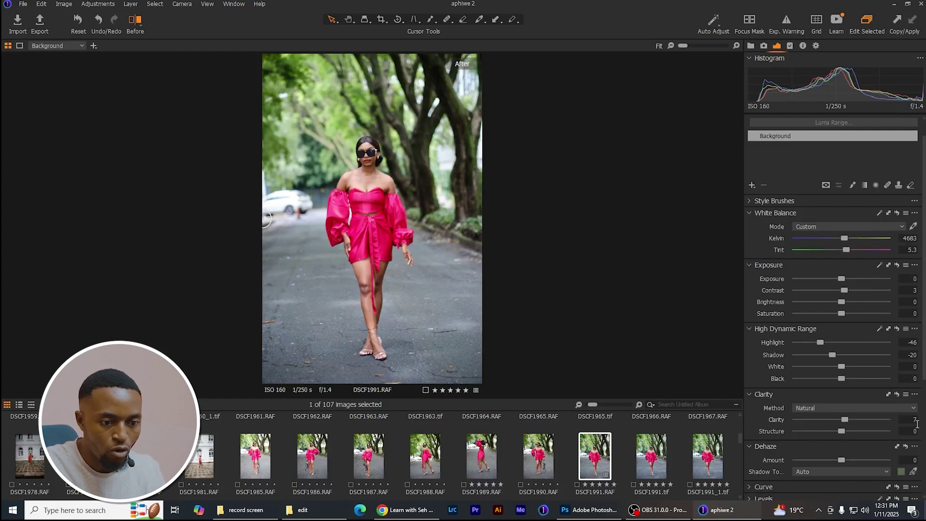
left_click(914, 432)
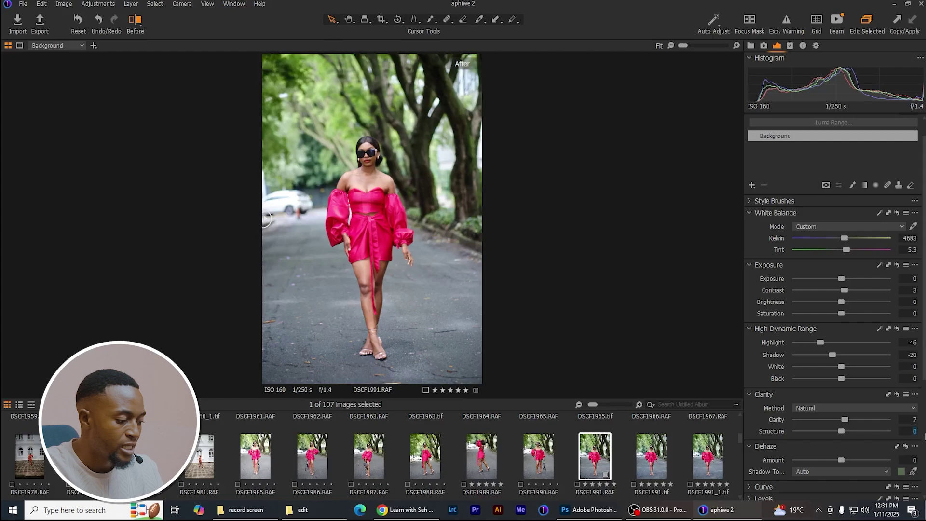
type("3")
key("Return")
- Set the Dehaze amount to 8 for the photo
scroll(861, 442, "down", 1)
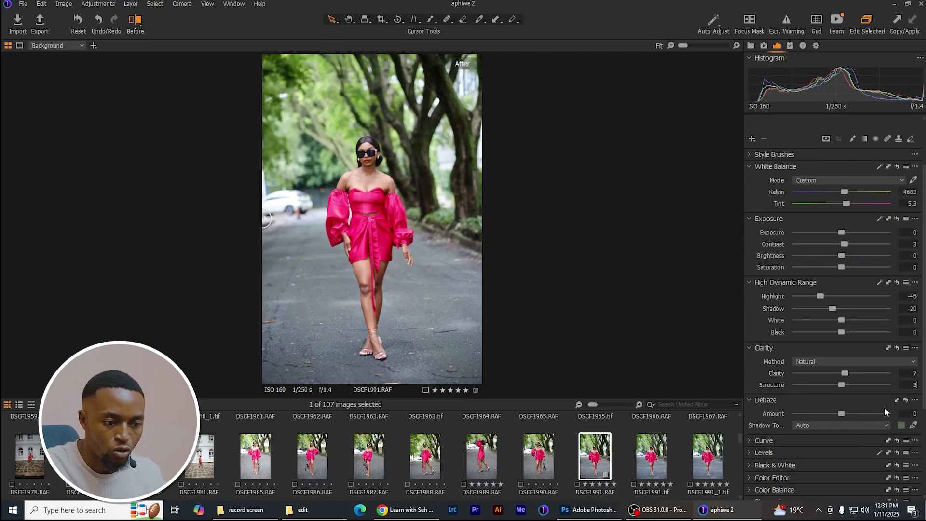
left_click(914, 413)
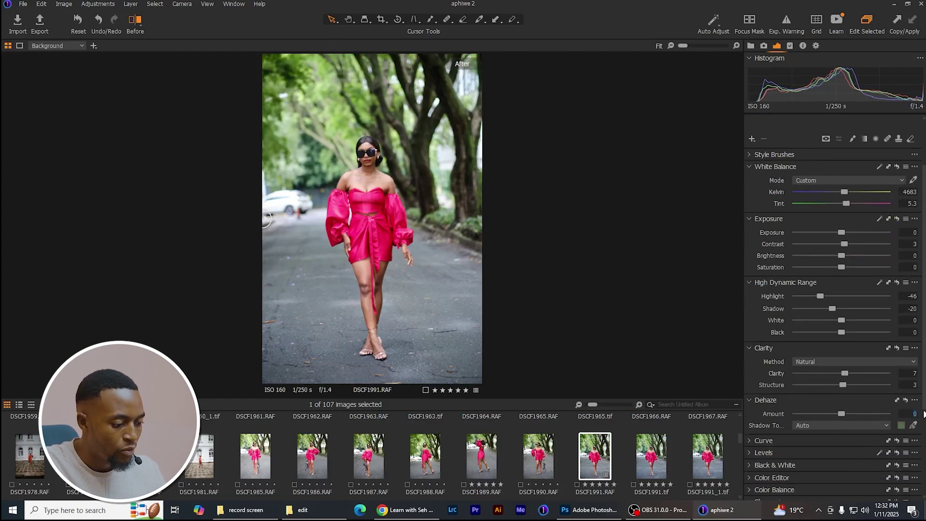
type("8")
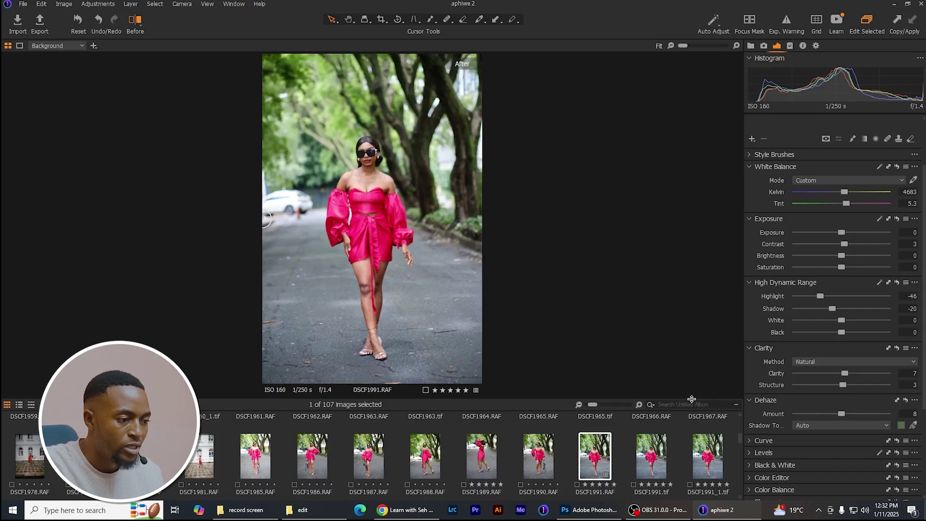
scroll(924, 324, "down", 1)
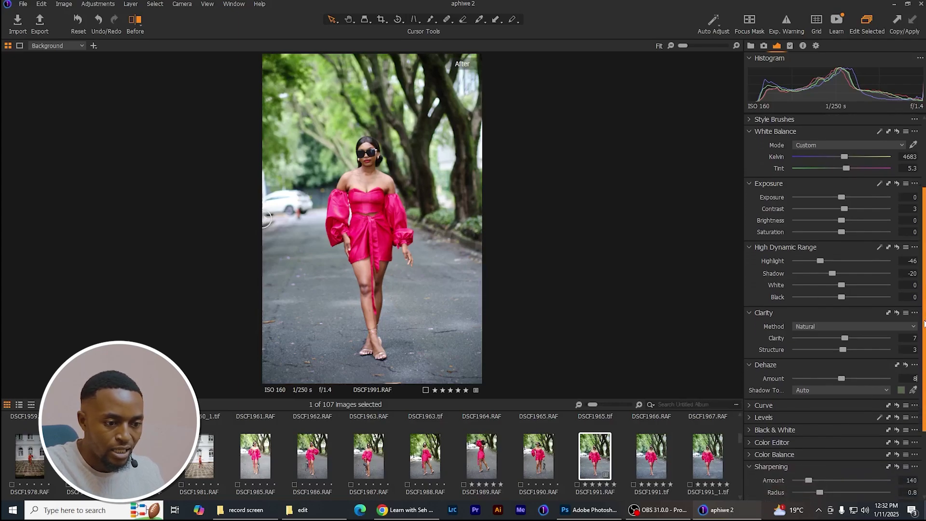
left_click_drag(266, 219, 198, 228)
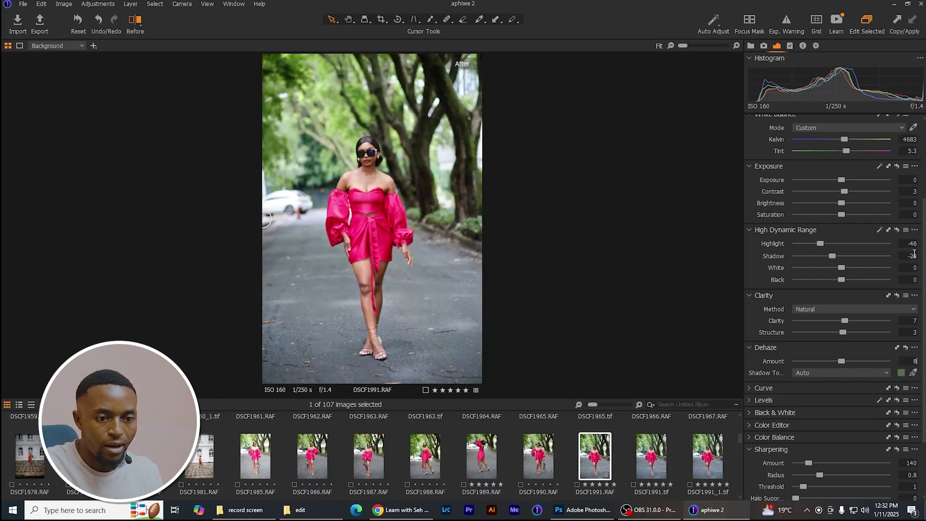
- Raise the photo's Sharpening amount to 170
scroll(923, 252, "down", 3)
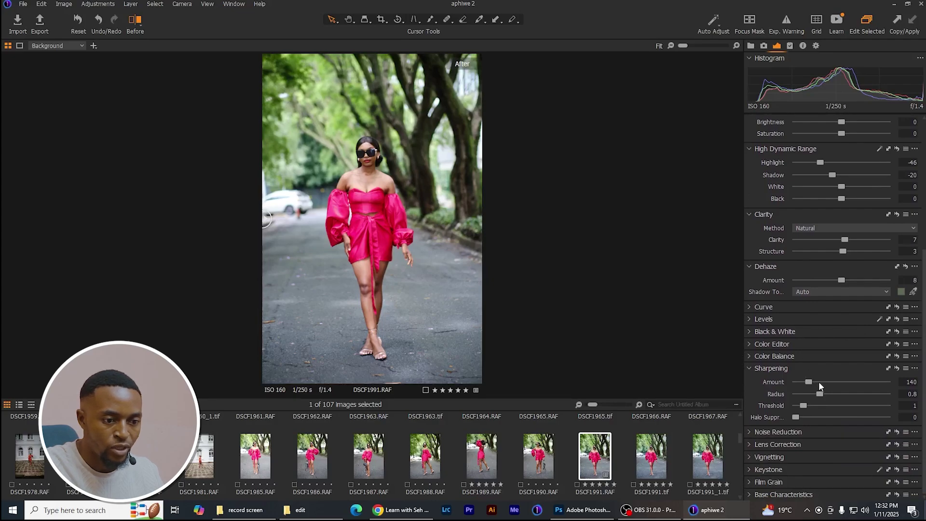
left_click(912, 382)
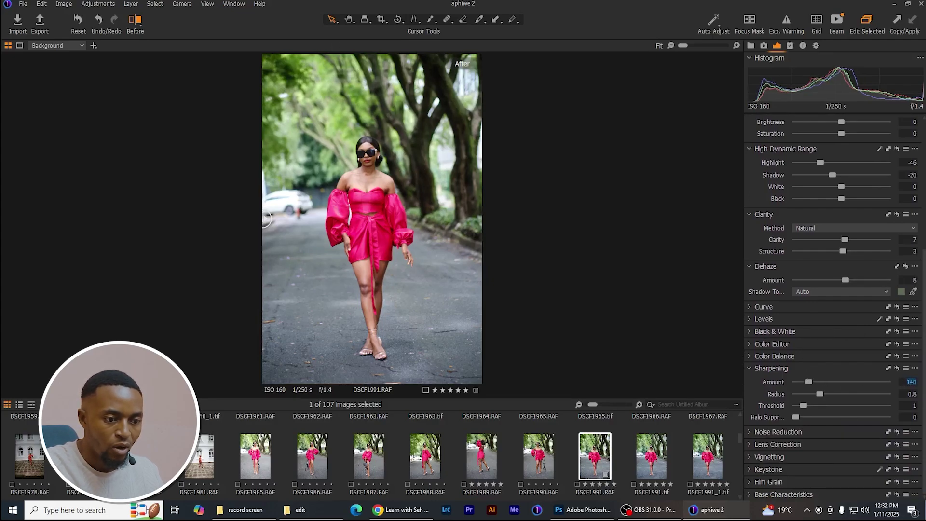
type("1")
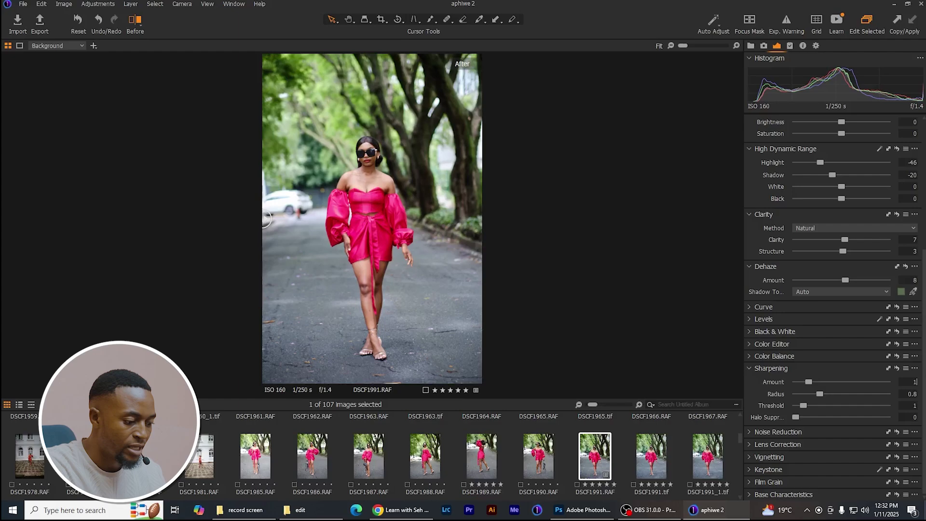
type("70")
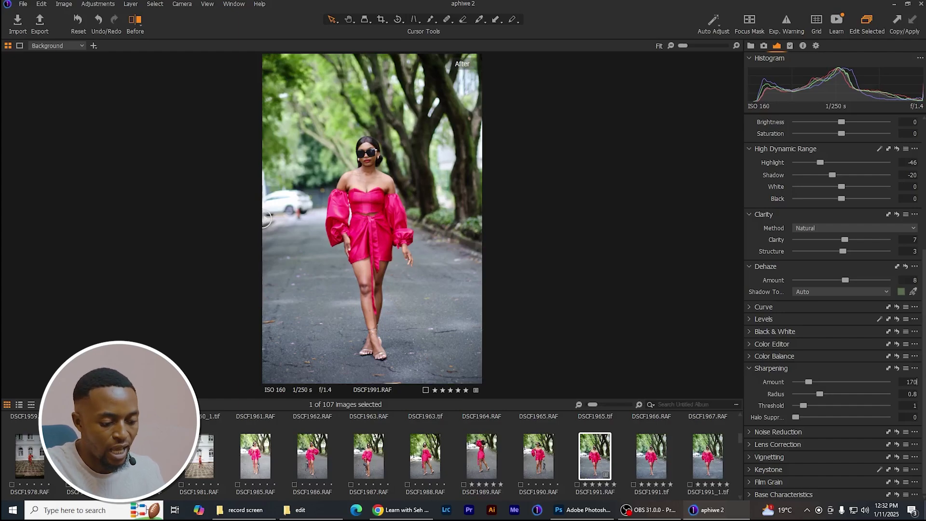
key("Return")
mouse_move(266, 221)
left_mouse_down()
mouse_move(378, 227)
mouse_move(265, 220)
left_mouse_up()
right_click(352, 202)
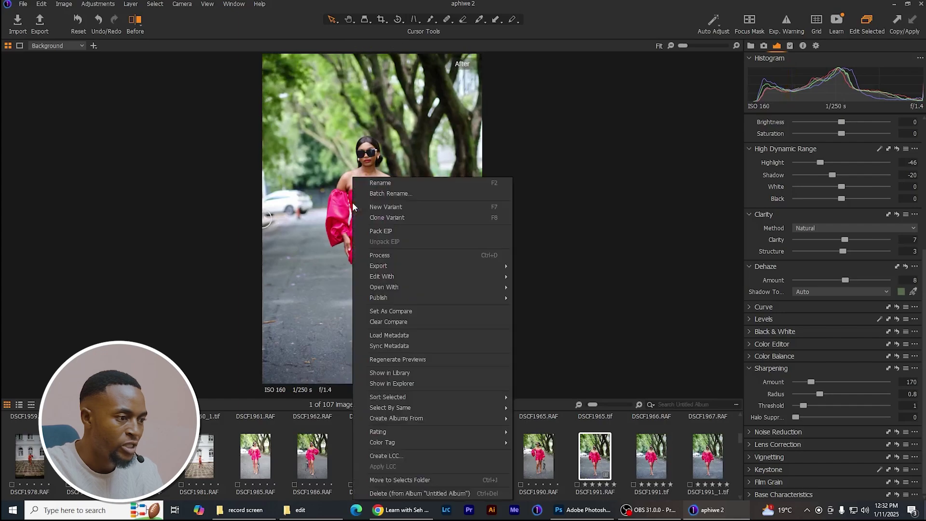
right_click(319, 159)
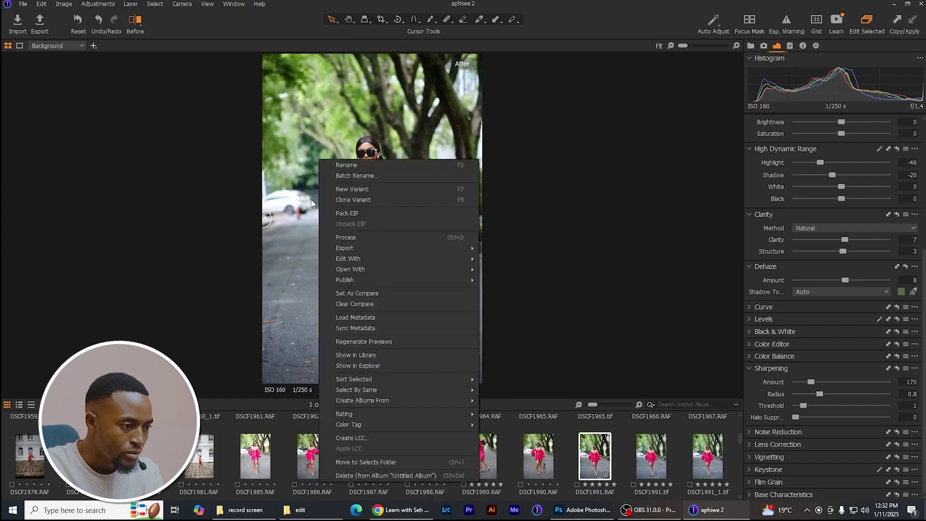
left_click(311, 208)
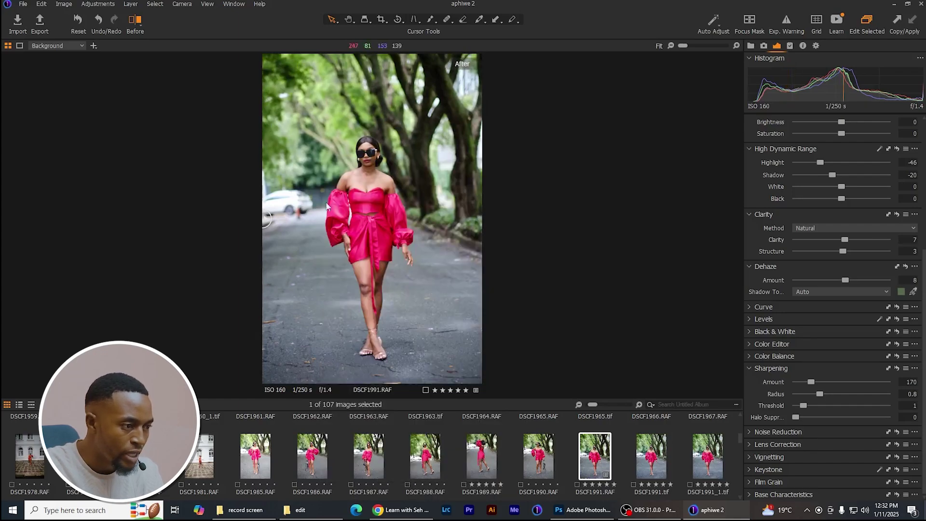
- Send the photo to Adobe Photoshop 2022 for editing as an uncompressed 16-bit TIFF with the Adobe RGB (1998) profile at 300 px/in
right_click(310, 236)
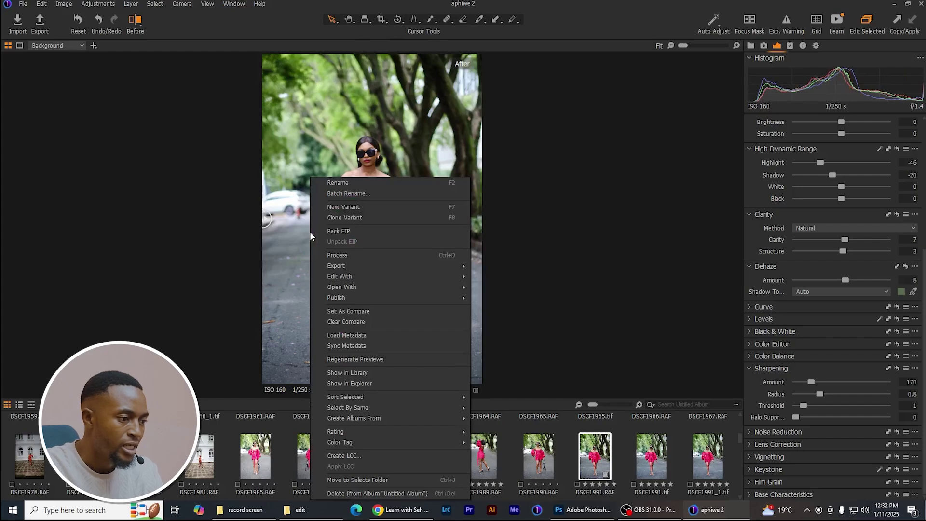
mouse_move(337, 276)
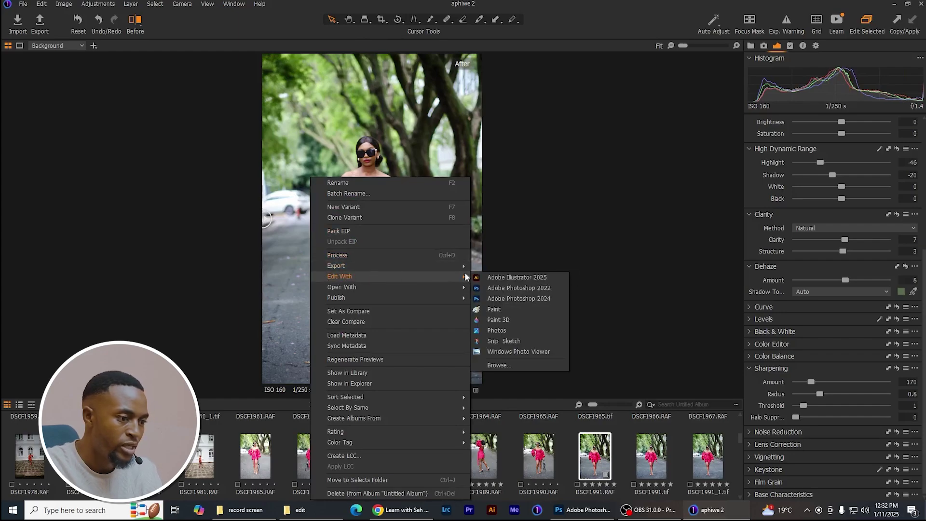
left_click(528, 287)
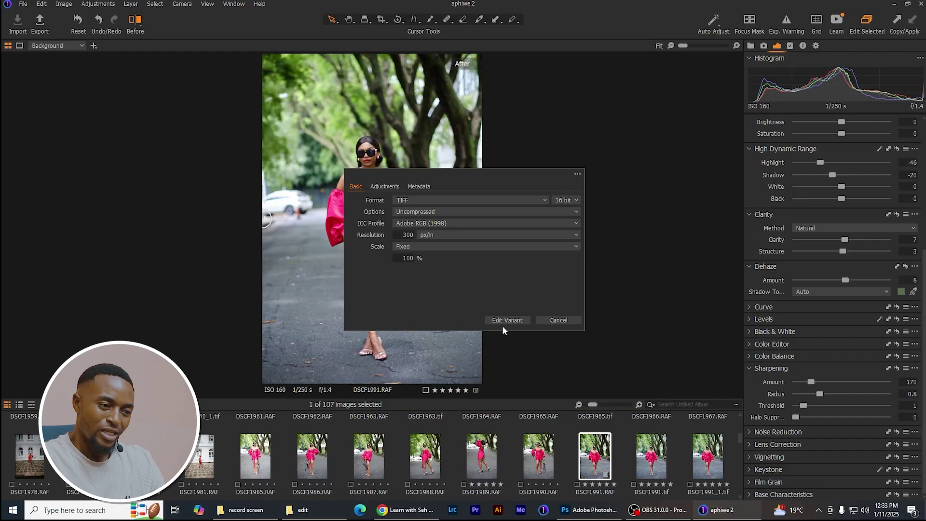
left_click(508, 320)
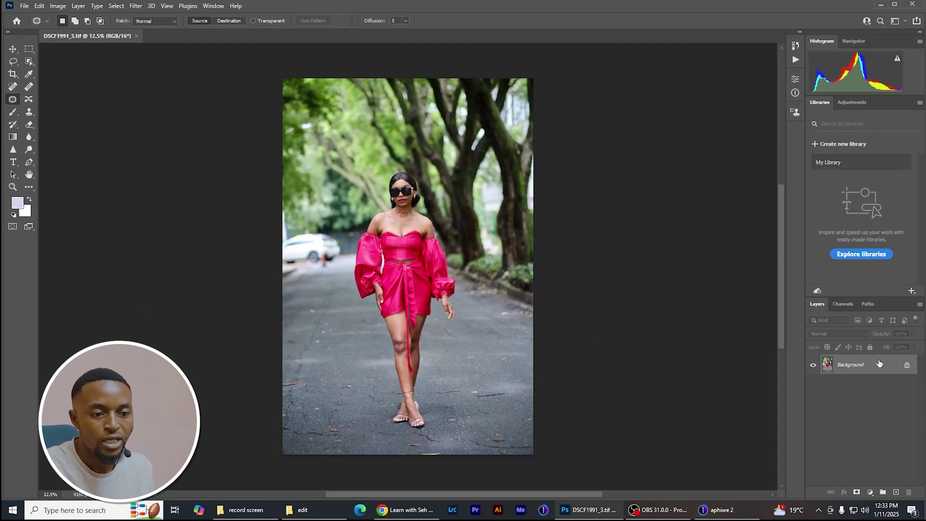
- Unlock the Background layer and duplicate it as a separate retouching layer
left_click(908, 366)
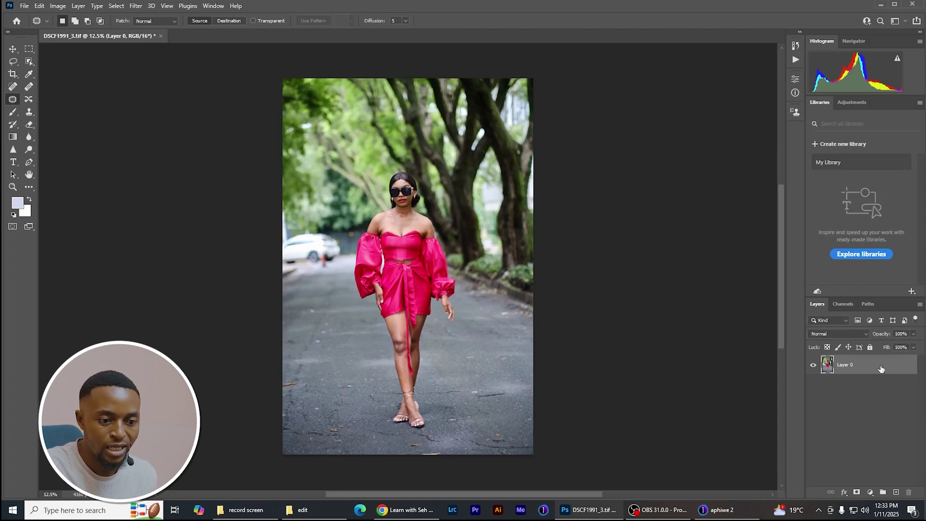
left_click_drag(882, 368, 896, 492)
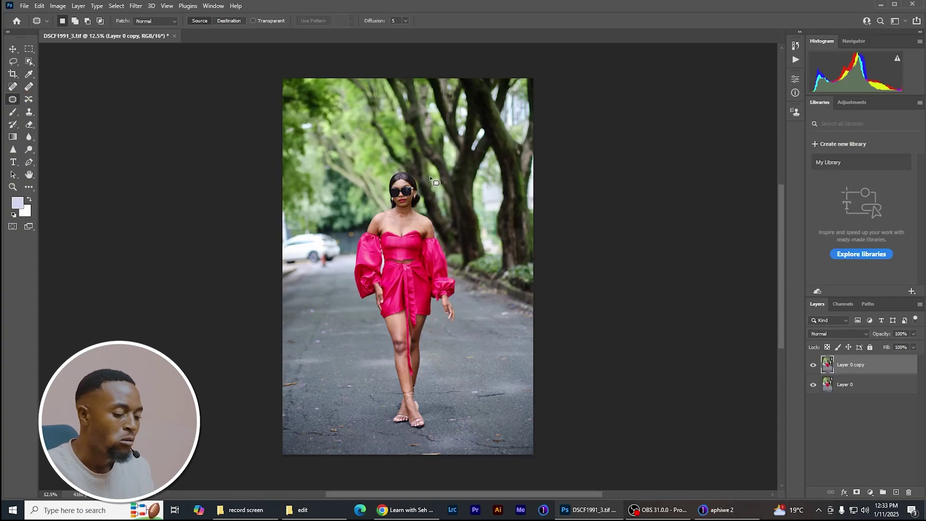
- Heal the blemishes on the model's chin and forehead with a 15 px Content-Aware Spot Healing Brush
key("ctrl+plus")
key("ctrl+plus")
key("ctrl+plus")
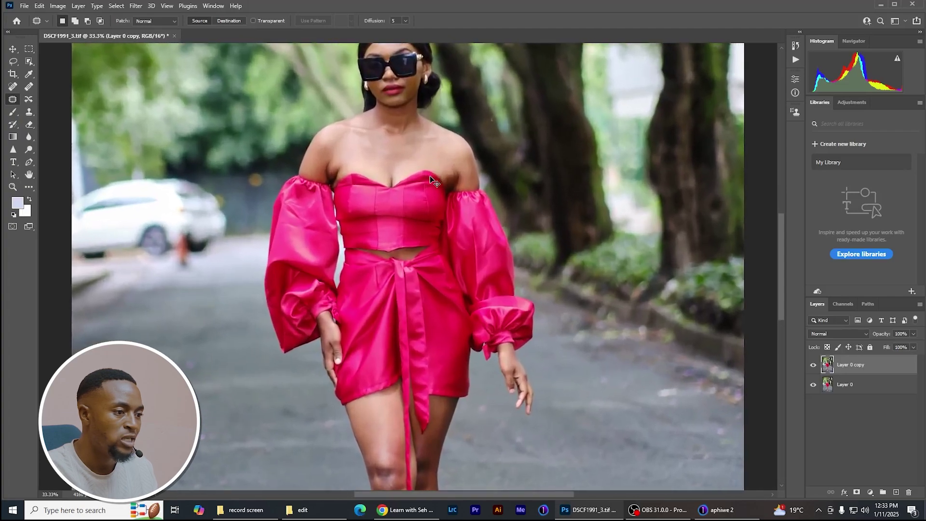
key("ctrl+plus")
key("ctrl+plus")
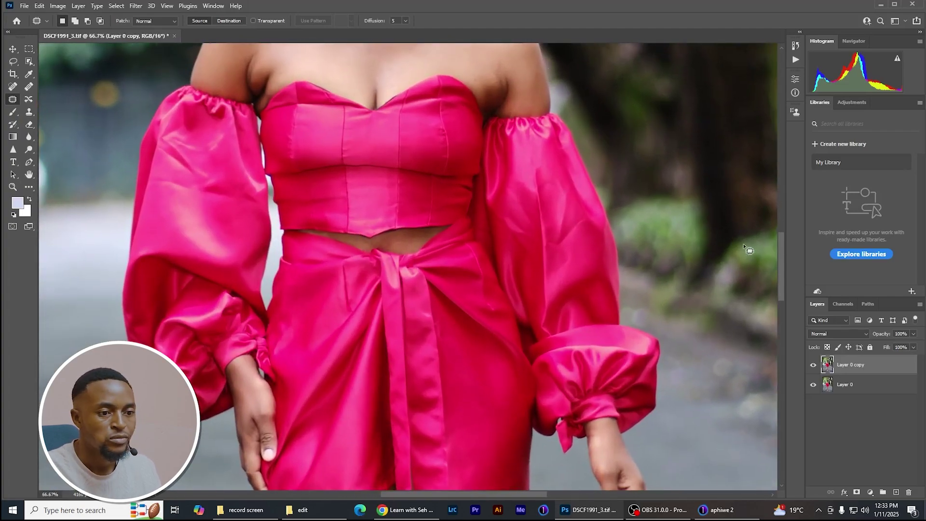
left_click_drag(781, 248, 783, 187)
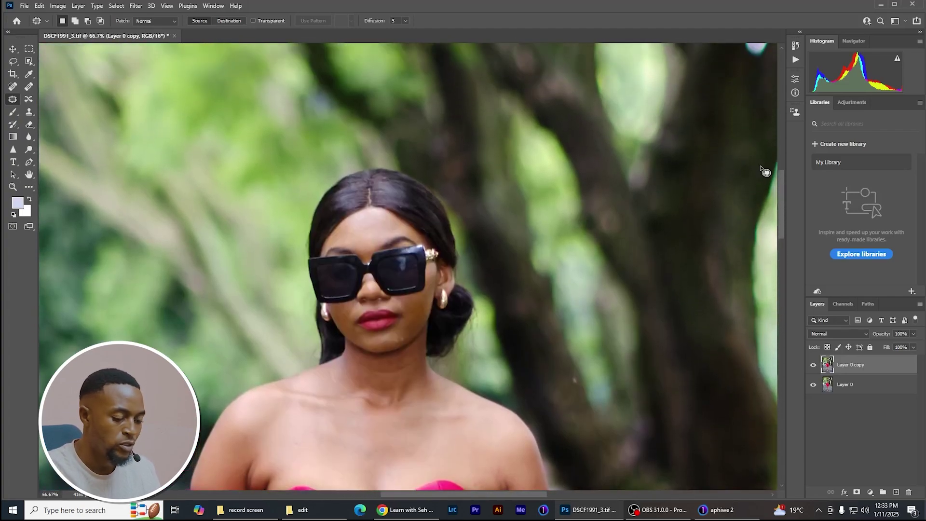
key("ctrl+plus")
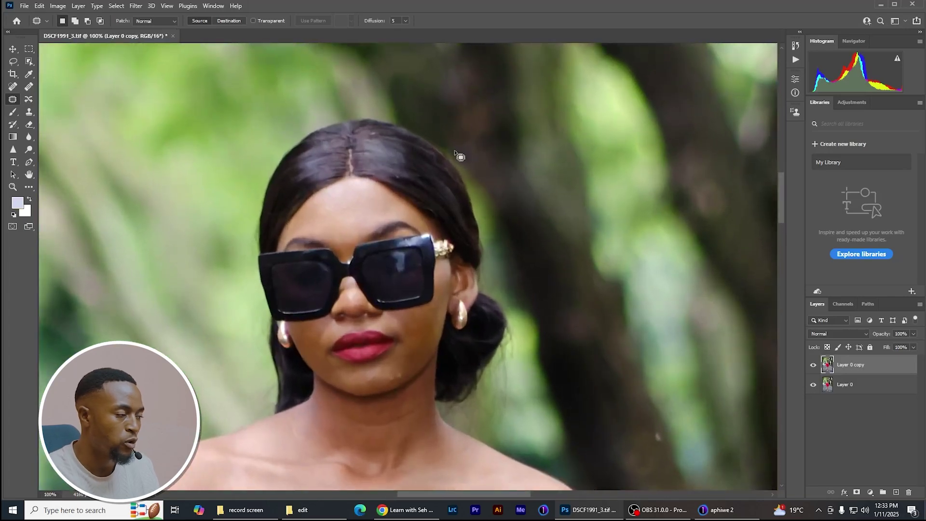
left_click(12, 87)
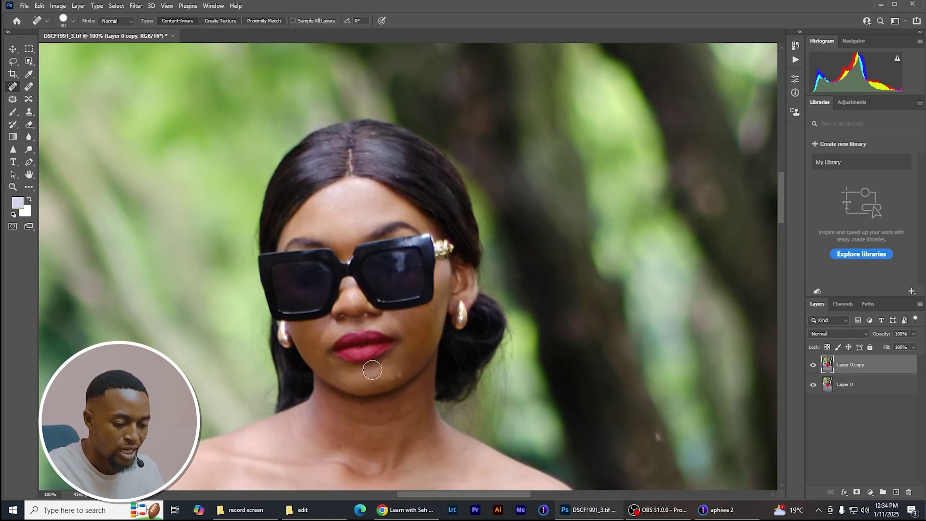
key("bracketleft")
key("bracketleft")
key("bracketleft")
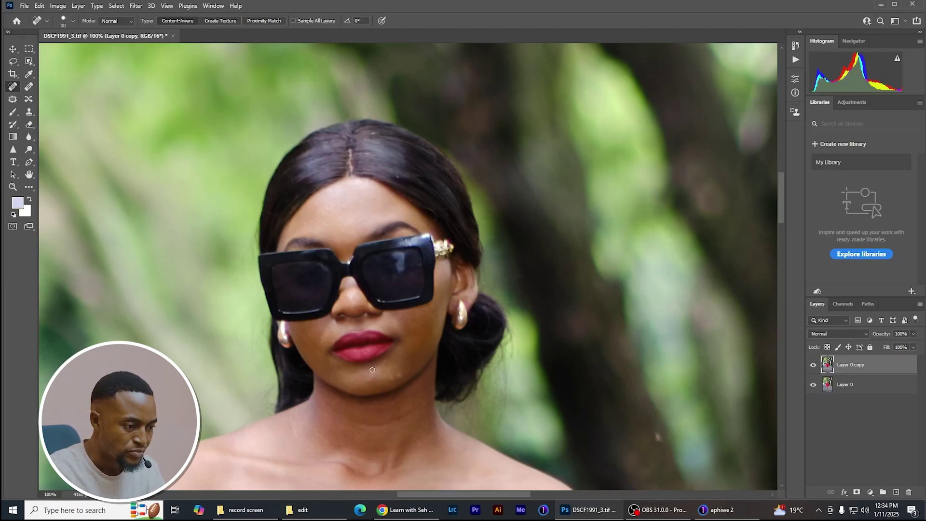
key("bracketright")
key("bracketright")
key("bracketright")
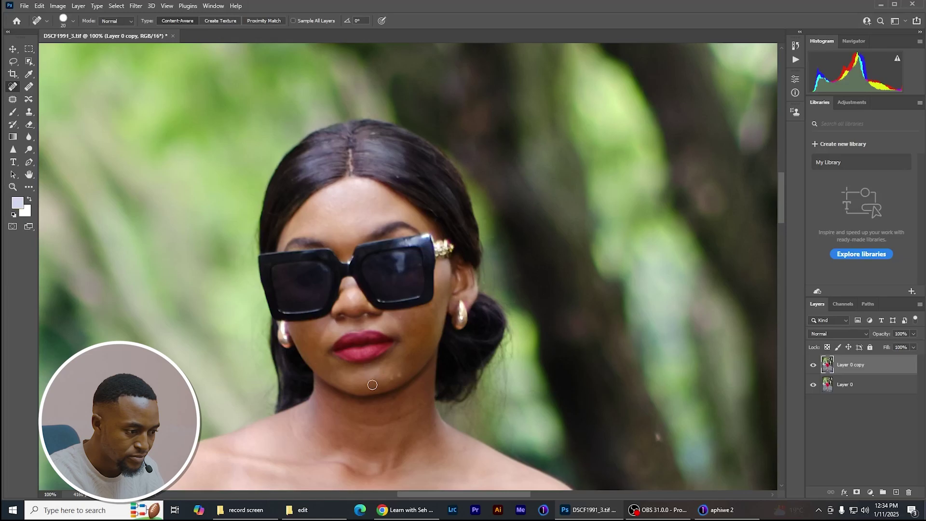
key("bracketleft")
key("bracketleft")
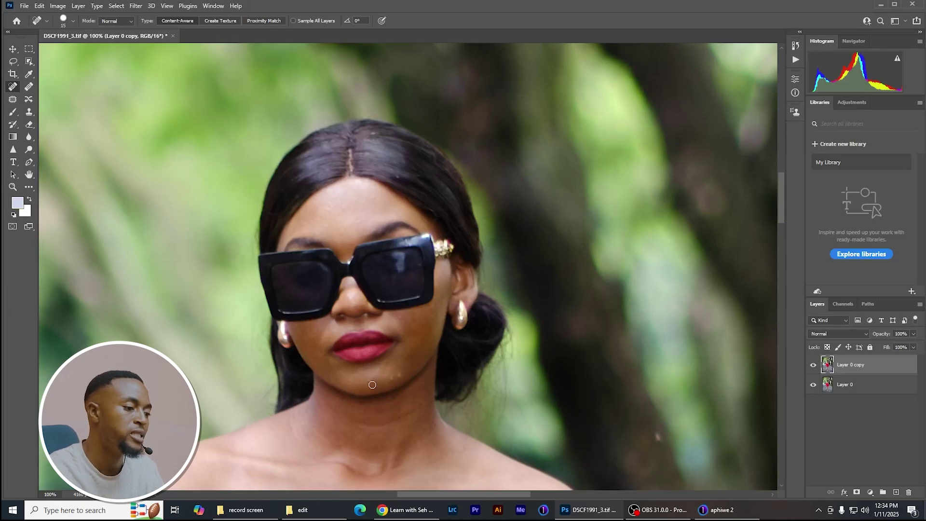
left_click(391, 380)
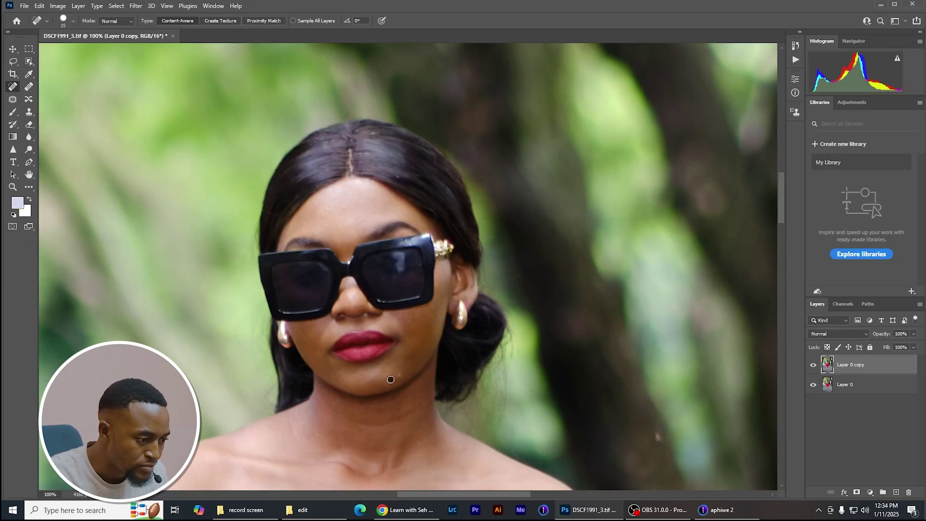
left_click(401, 376)
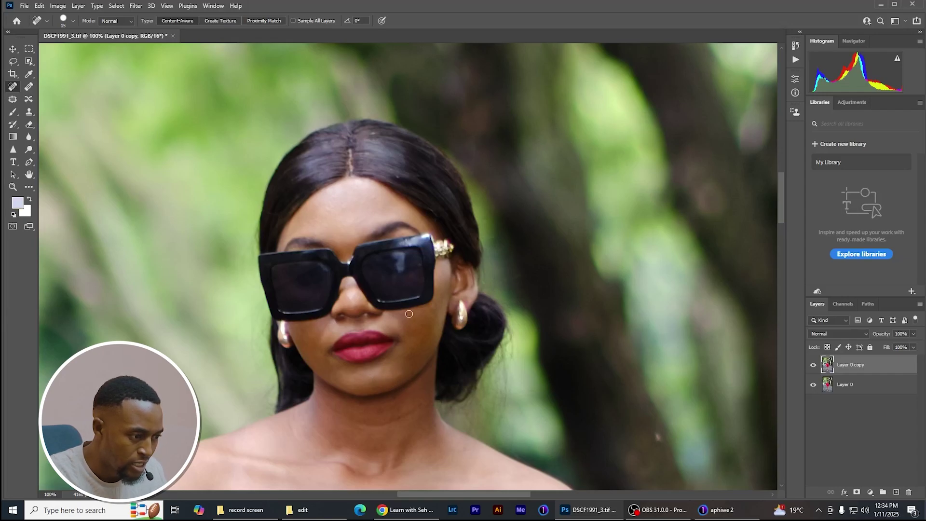
left_click(328, 208)
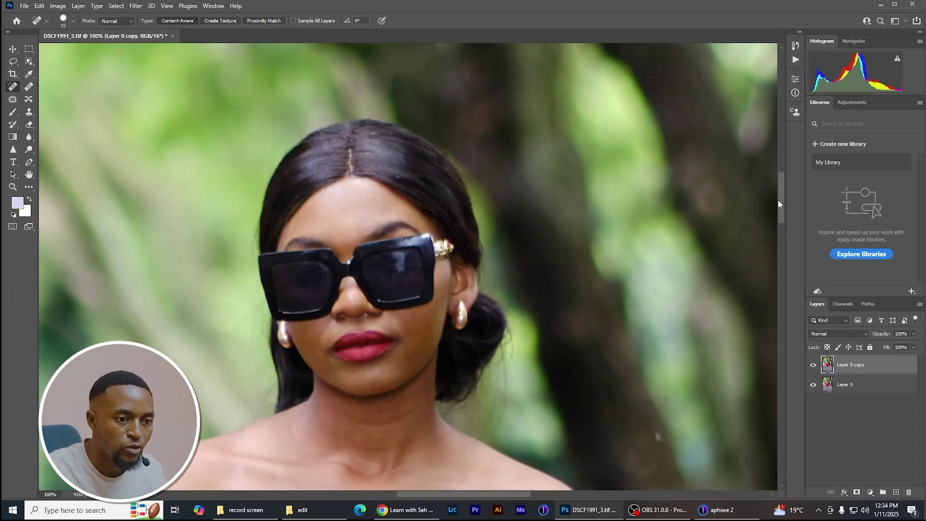
- Heal the small blemish on the model's neck just below the chin
left_click_drag(778, 201, 782, 227)
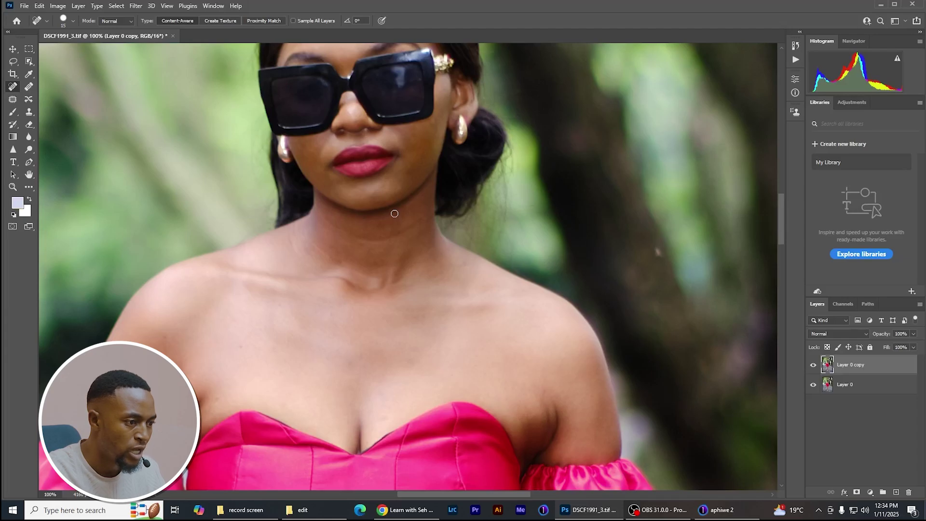
left_click(397, 232)
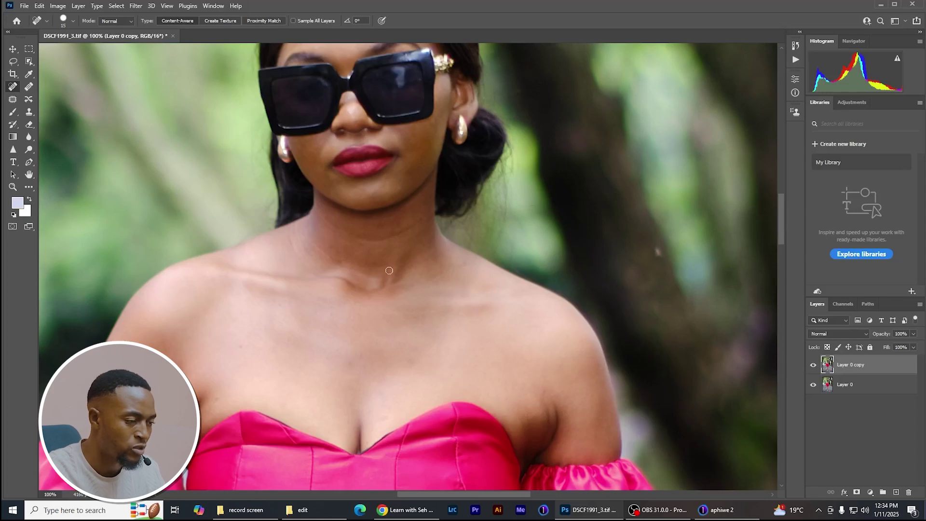
scroll(388, 270, "up", 3)
scroll(330, 78, "up", 1)
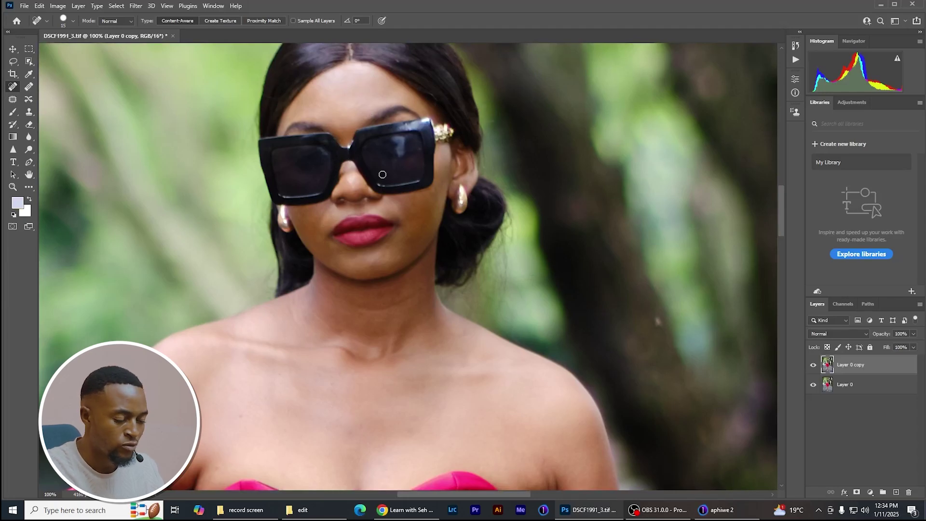
- Heal the dark mark and small spots along the model's front shin with a larger Spot Healing Brush
key("ctrl+minus")
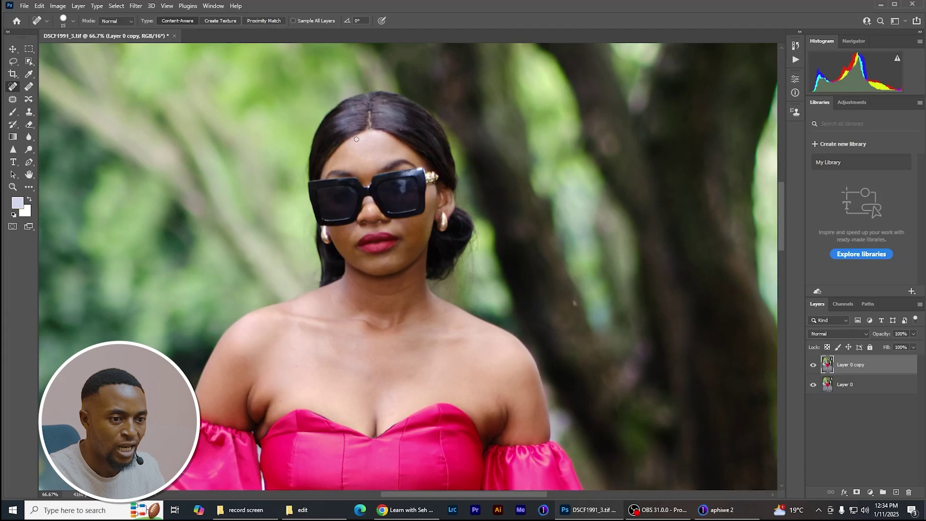
left_click_drag(783, 185, 784, 333)
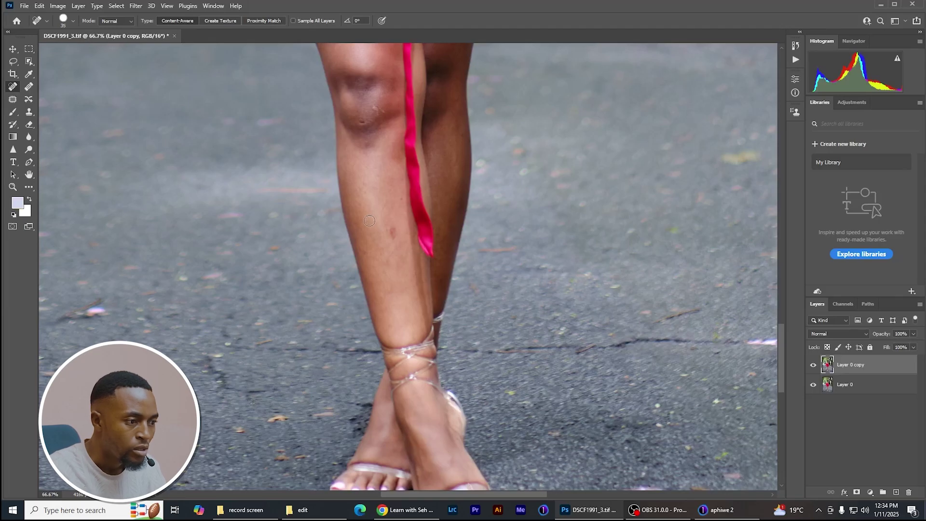
left_click(391, 226)
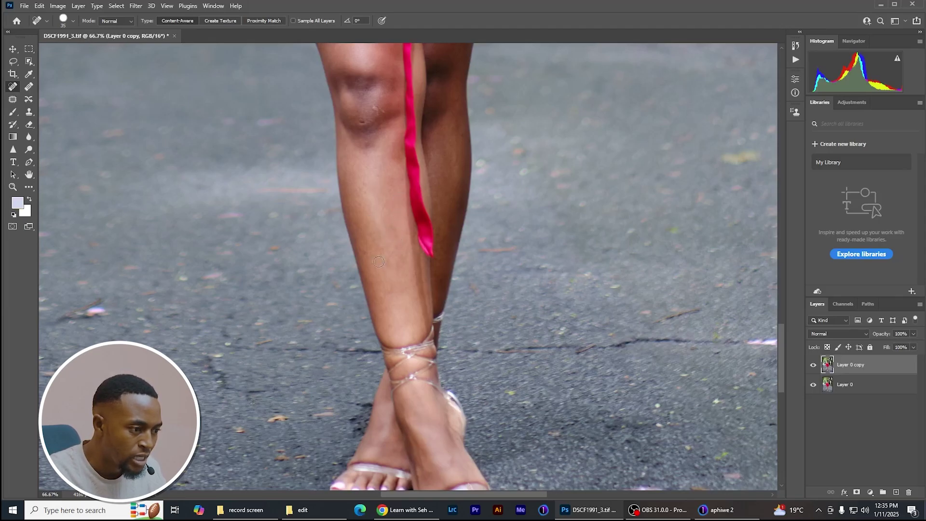
left_click(363, 251)
left_click(373, 268)
left_click(364, 186)
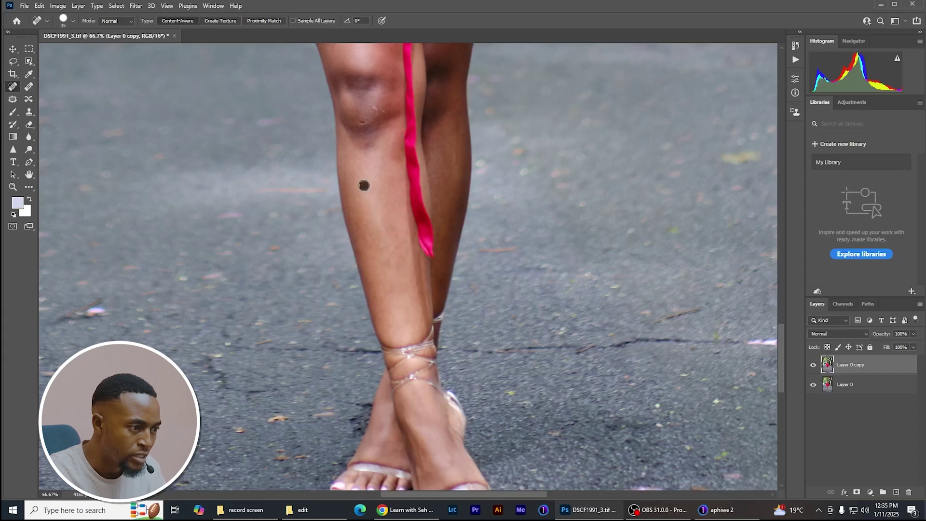
left_click(393, 160)
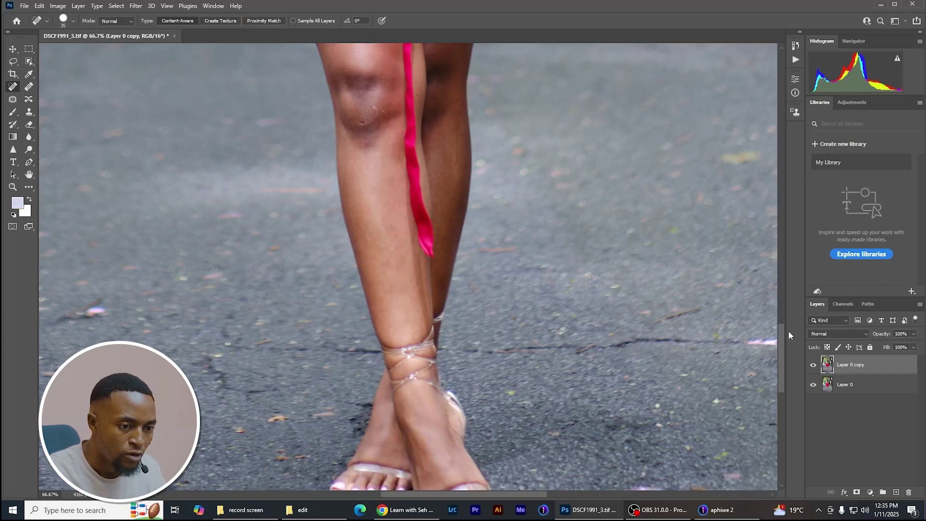
- Heal the marks and fine scratches on the model's front knee
left_click_drag(781, 338, 780, 349)
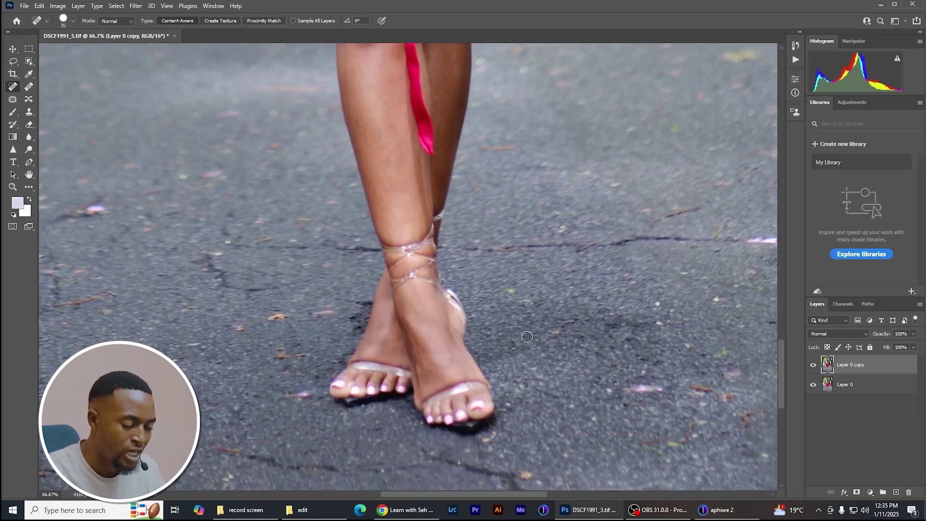
key("ctrl+plus")
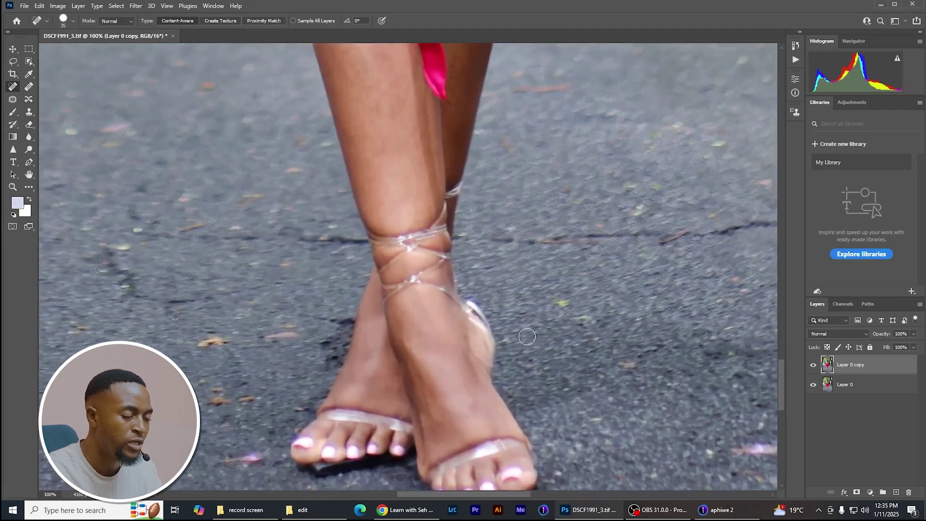
left_click_drag(782, 376, 784, 332)
left_click(339, 287)
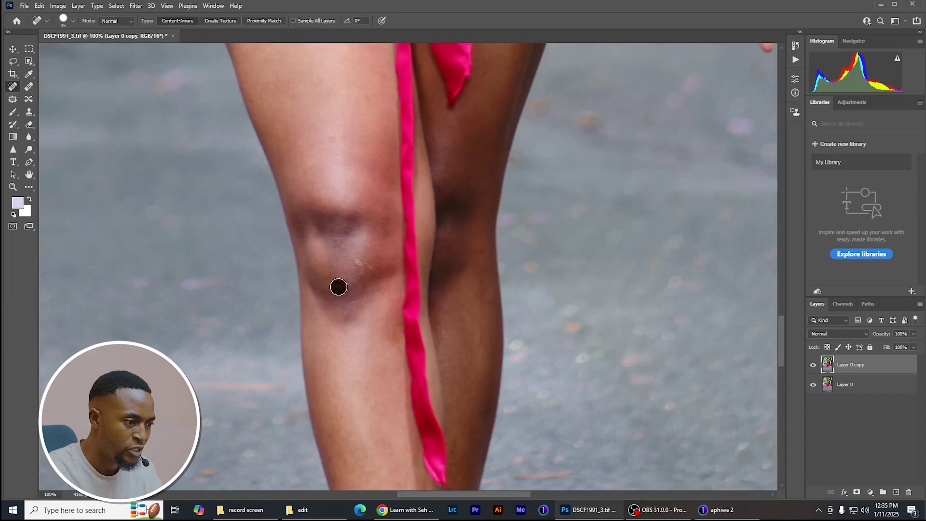
left_click(360, 263)
key("bracketleft")
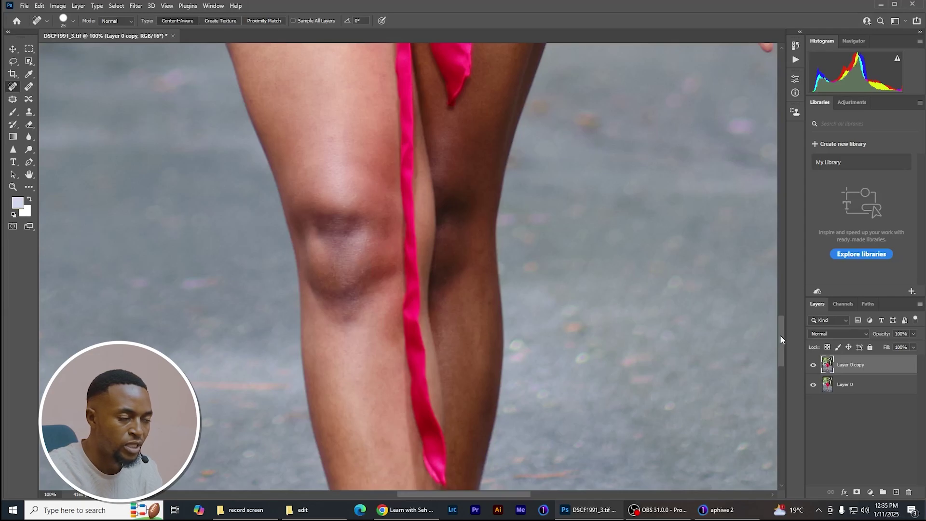
- Touch up the model's cheek below the sunglasses with the Spot Healing Brush at 15 px
left_click_drag(781, 335, 788, 196)
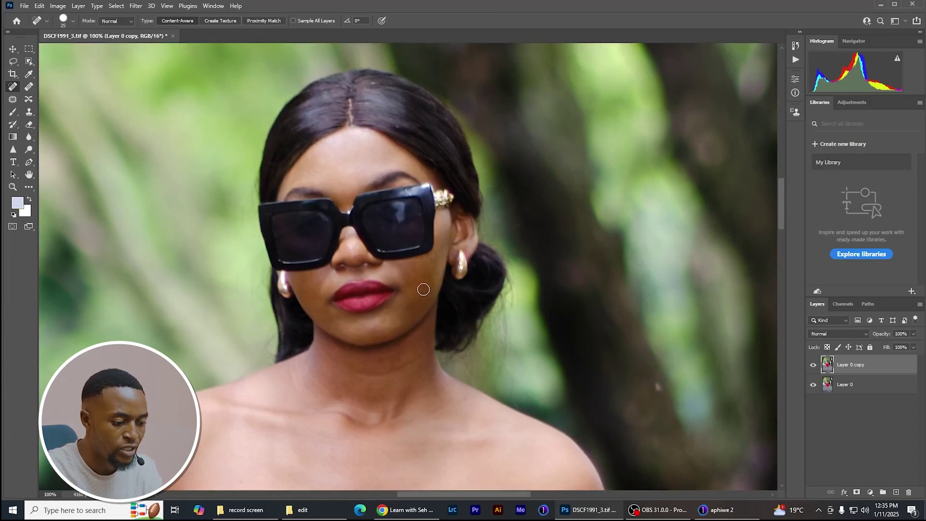
key("bracketleft")
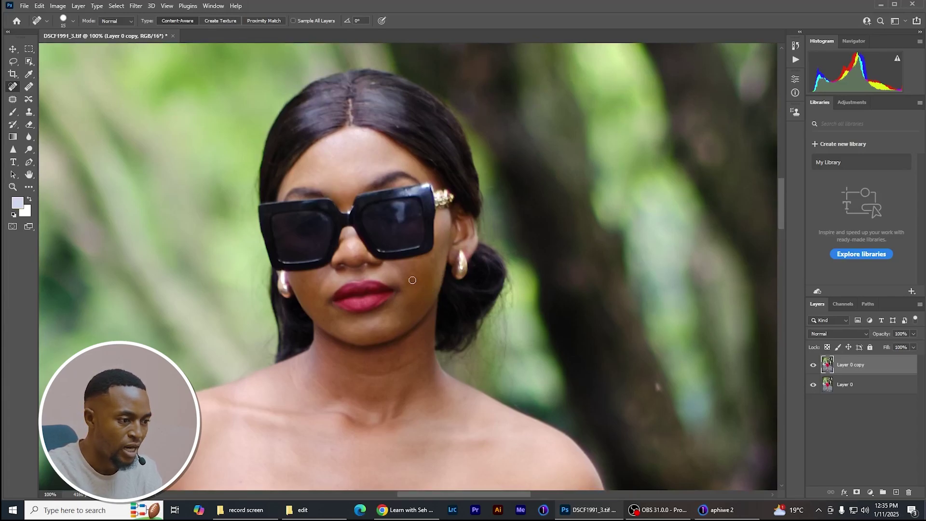
left_click(412, 269)
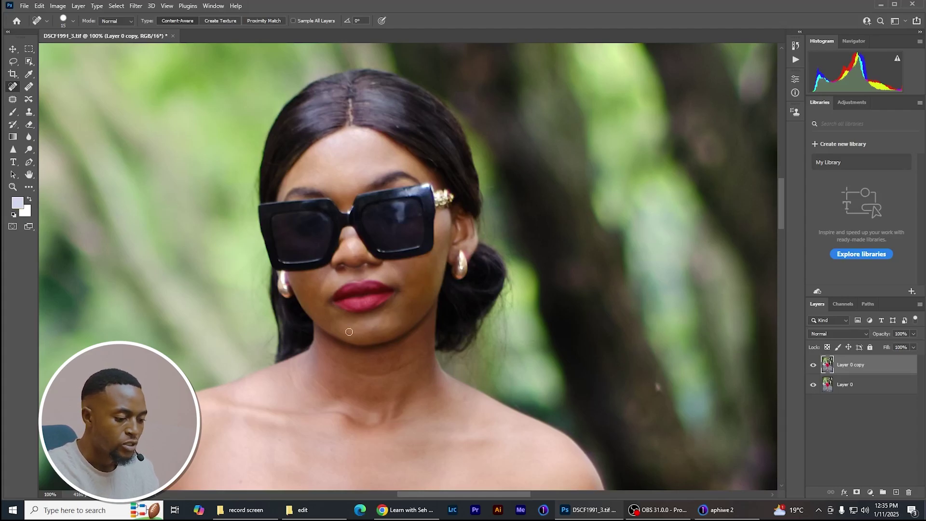
- Duplicate the healed Layer 0 copy as a new top layer
key("ctrl+minus")
key("ctrl+minus")
key("ctrl+minus")
key("ctrl+minus")
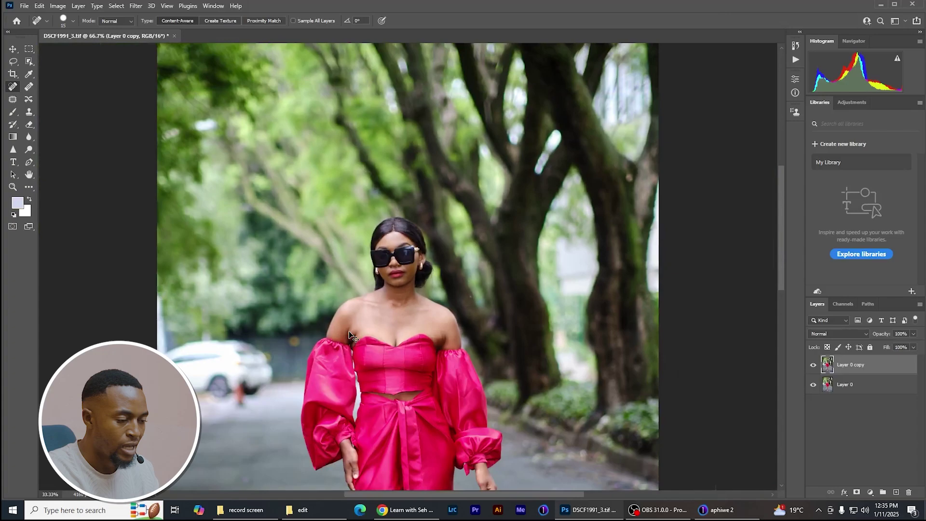
key("ctrl+minus")
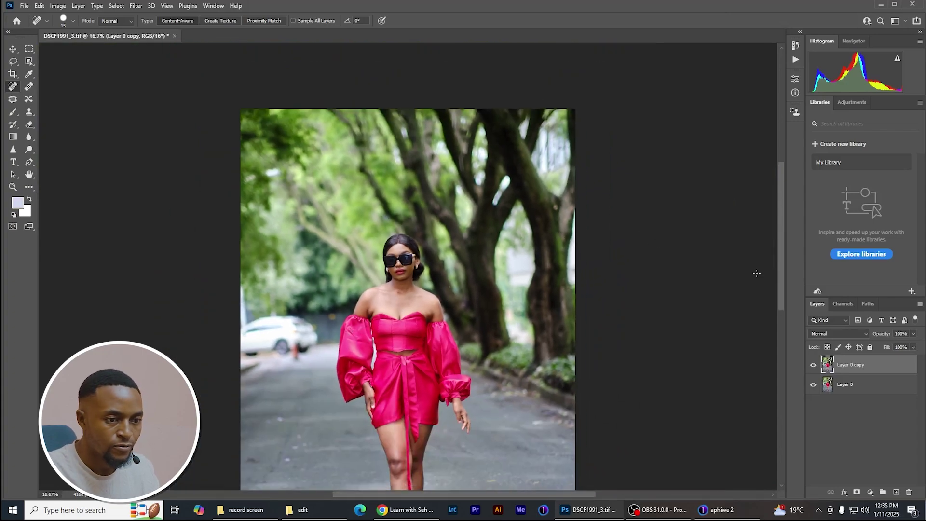
left_click_drag(779, 248, 787, 280)
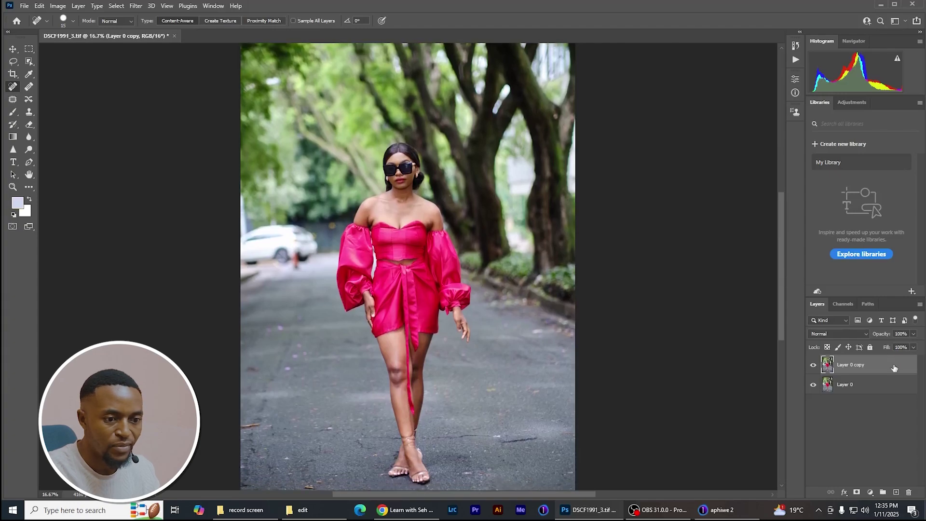
left_click_drag(890, 371, 896, 492)
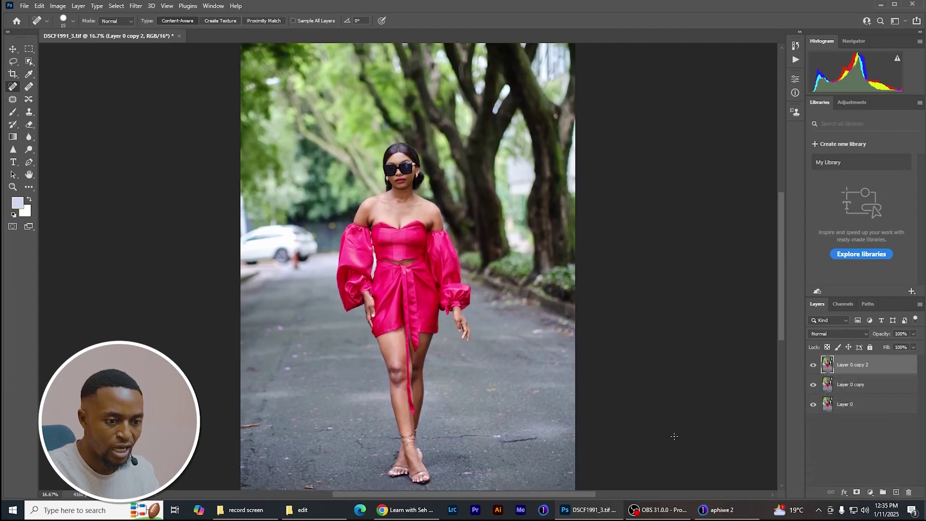
- Run the AutoFix FS frequency separation action on the top layer with a Median radius of 6 pixels
left_click(213, 5)
left_click(212, 74)
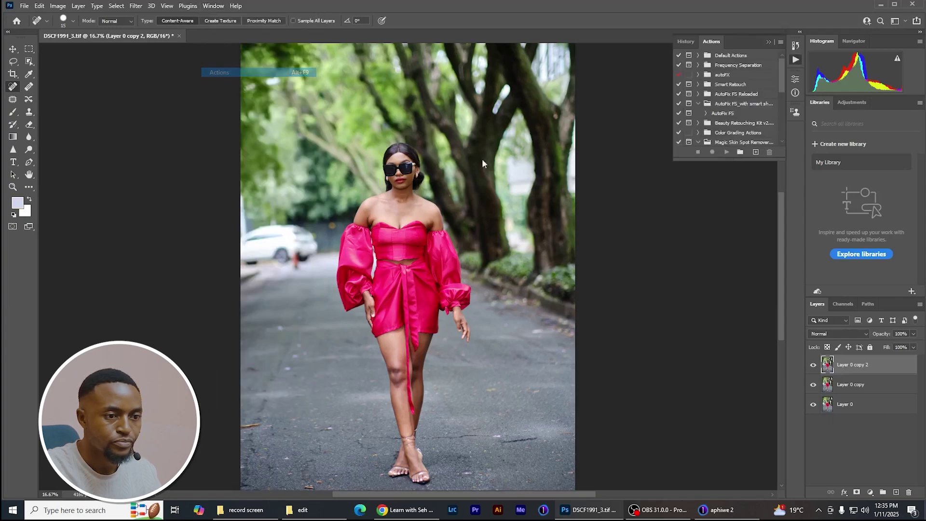
left_click_drag(711, 163, 711, 228)
left_click(699, 104)
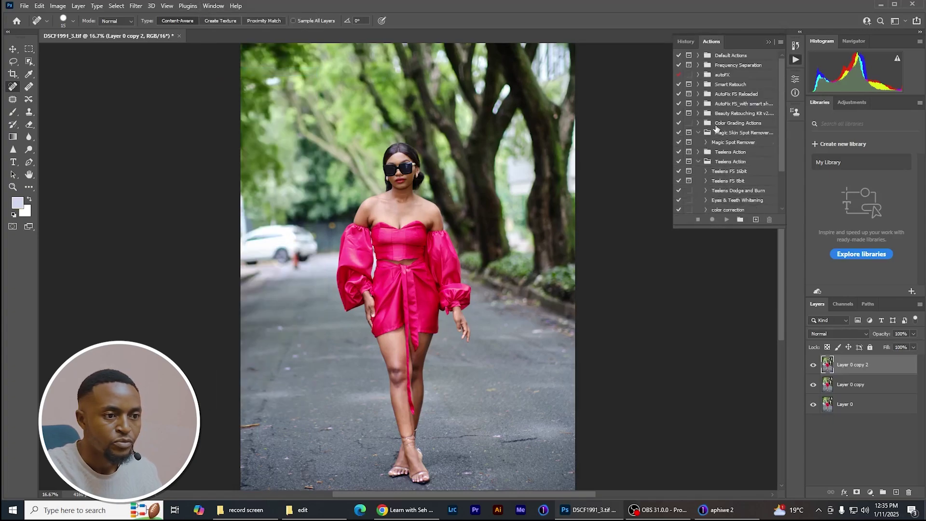
left_click(698, 104)
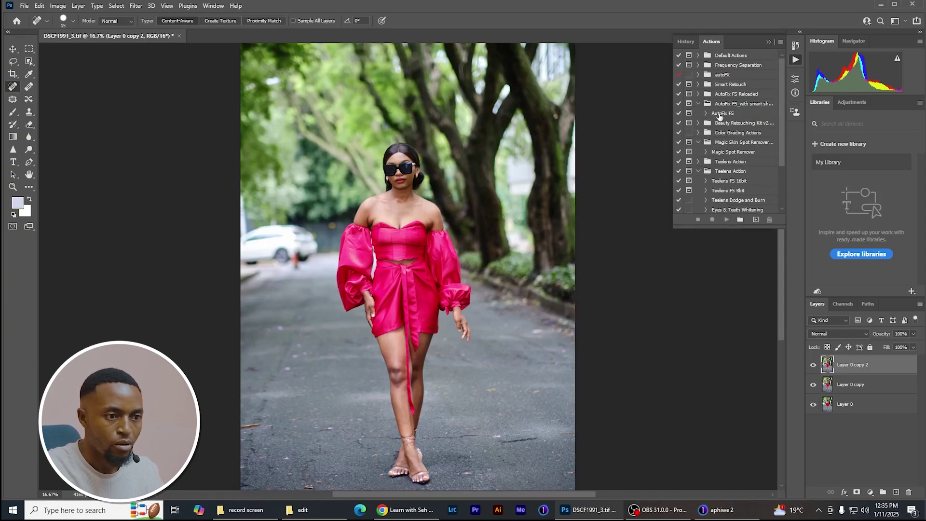
left_click(719, 115)
left_click(726, 221)
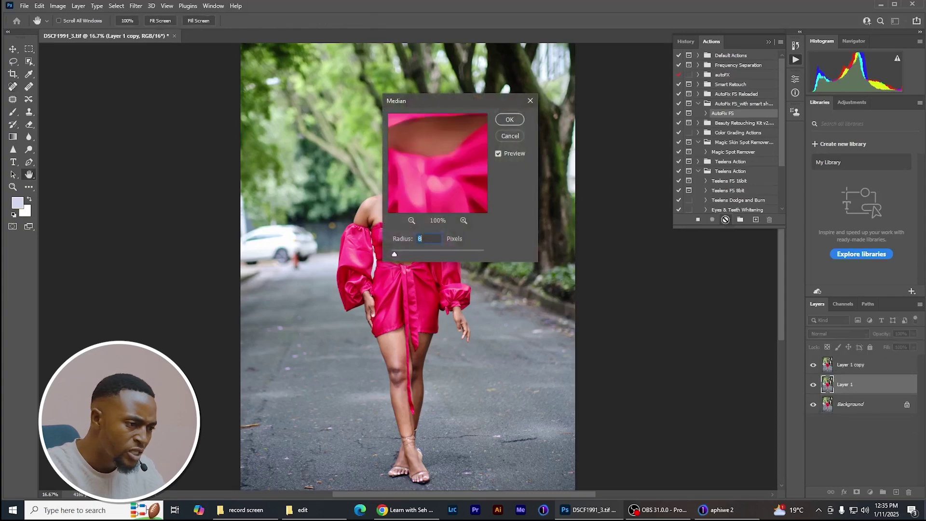
type("6")
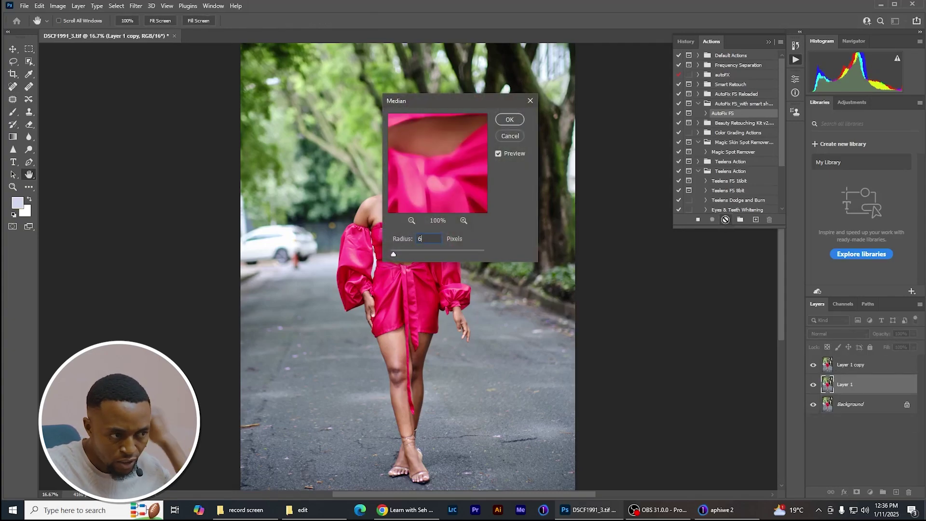
left_click(513, 121)
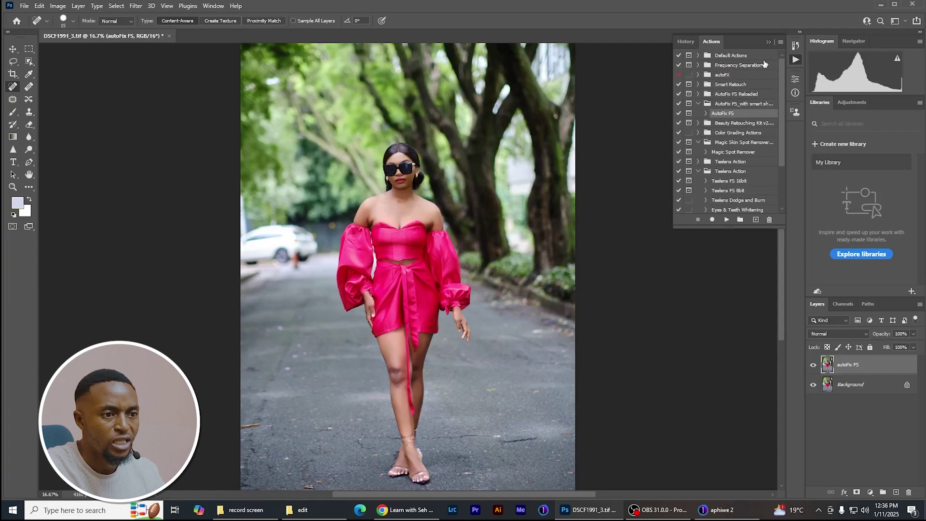
left_click(767, 43)
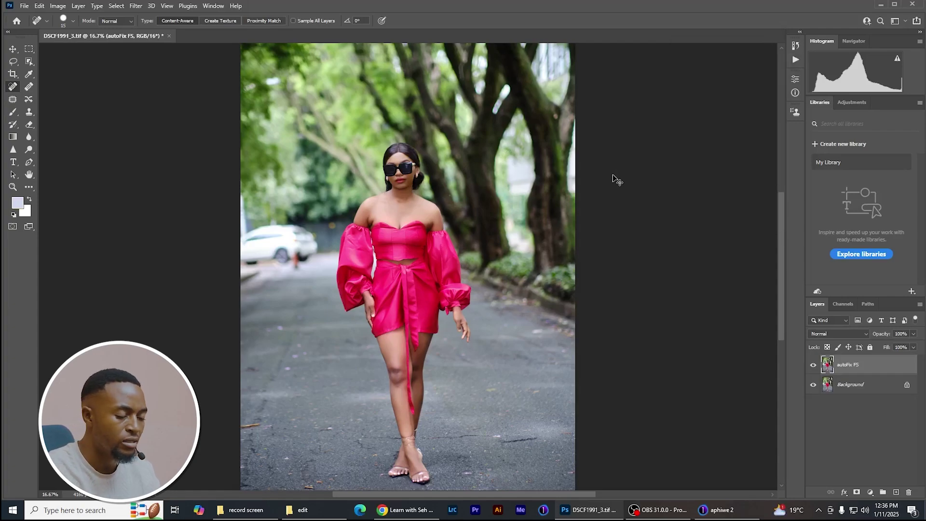
- Examine the smoothed skin on the model's face and shoulders up close, and compare it with the whole picture
key("ctrl+plus")
key("ctrl+plus")
key("ctrl+plus")
key("ctrl+plus")
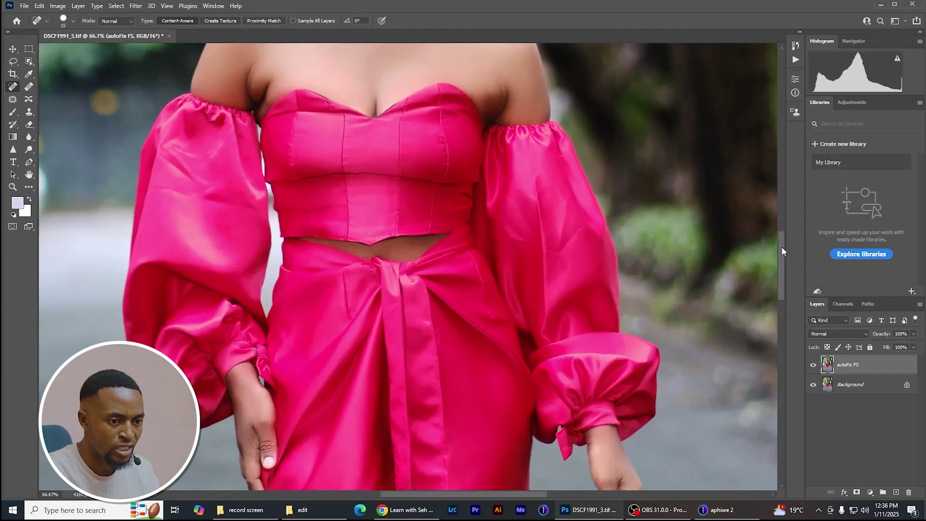
left_click_drag(781, 247, 789, 194)
key("ctrl+minus")
key("ctrl+minus")
key("ctrl+minus")
key("ctrl+minus")
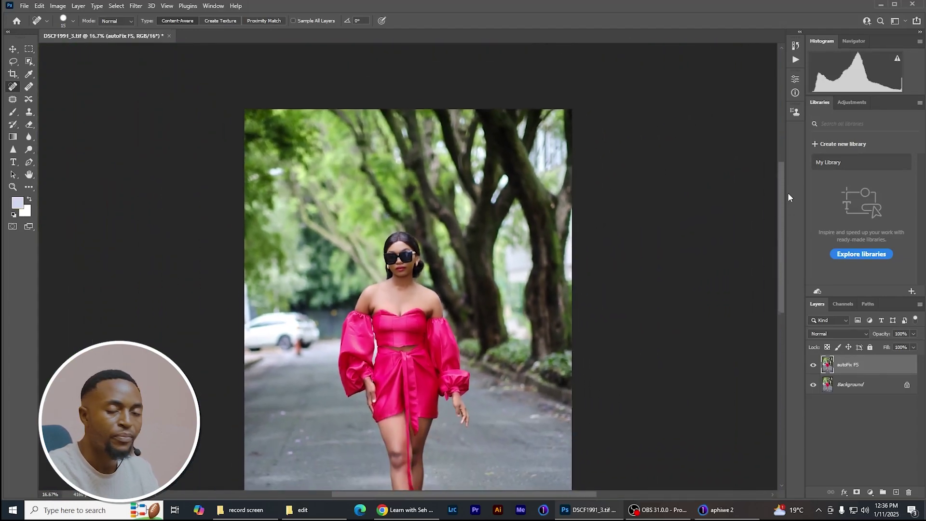
key("ctrl+minus")
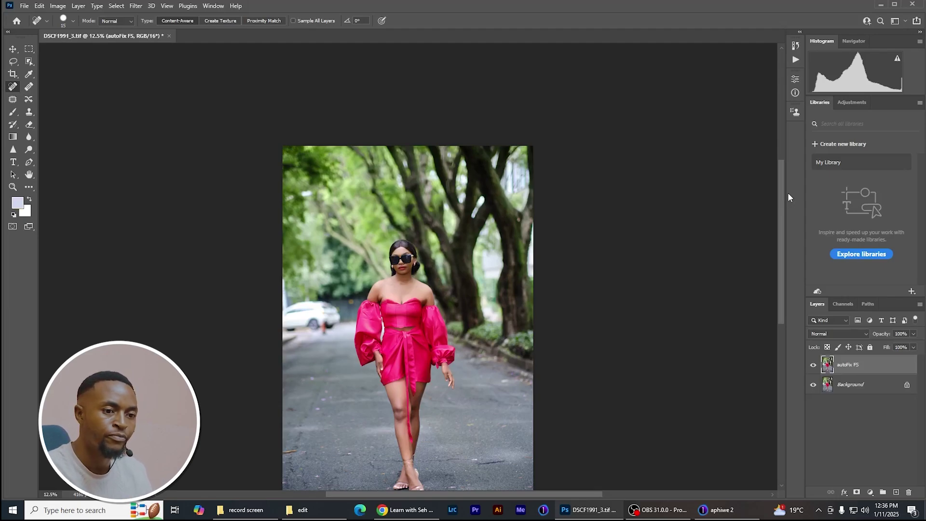
left_click_drag(779, 205, 778, 222)
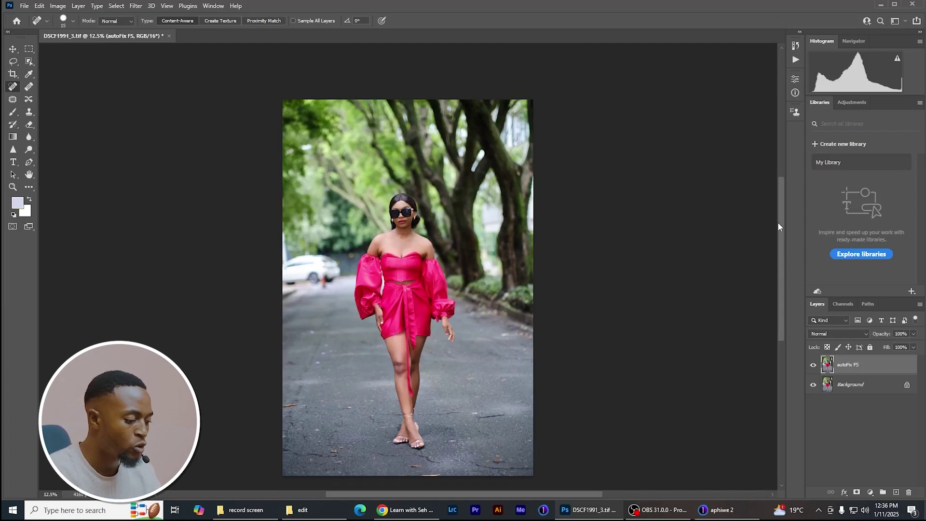
- Stamp all visible layers into a new top layer and duplicate that layer
key("ctrl+shift+alt+e")
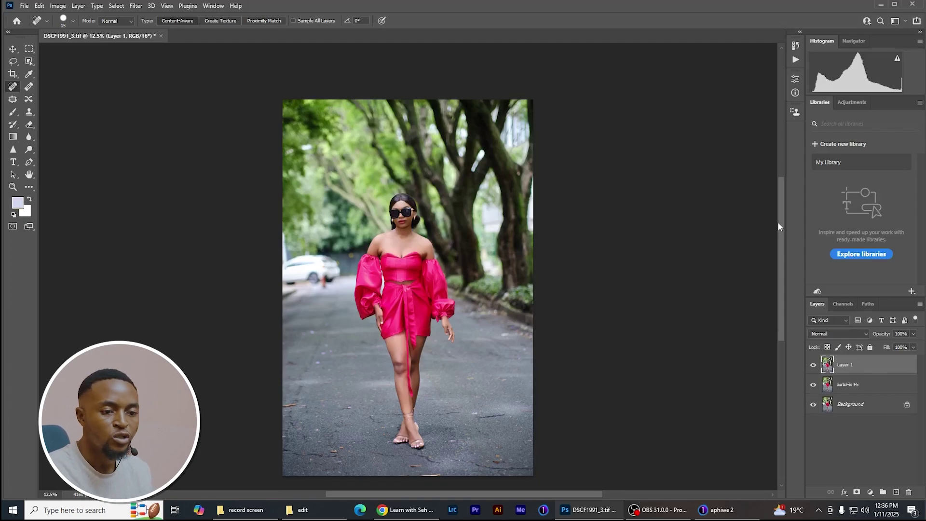
left_click(13, 49)
left_click_drag(875, 368, 896, 493)
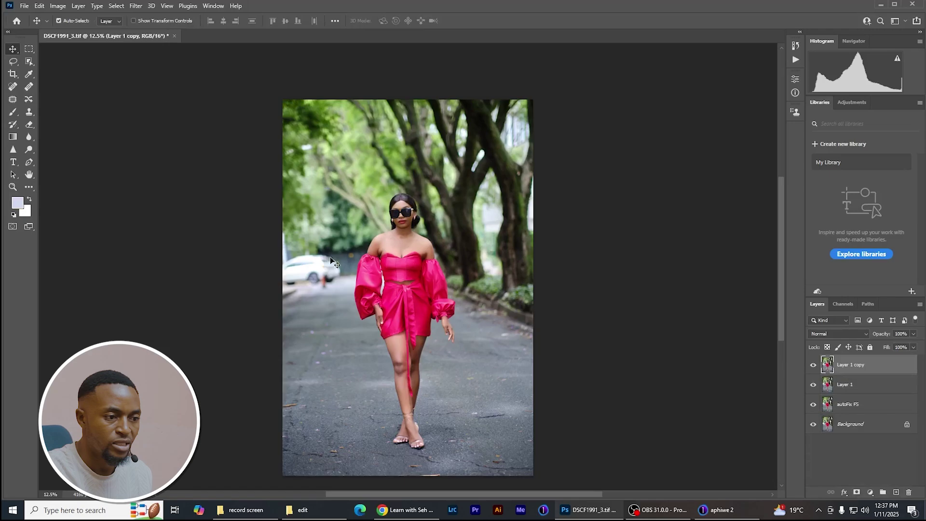
- Select the model on the duplicated layer with the Select Subject quick action
left_click(213, 8)
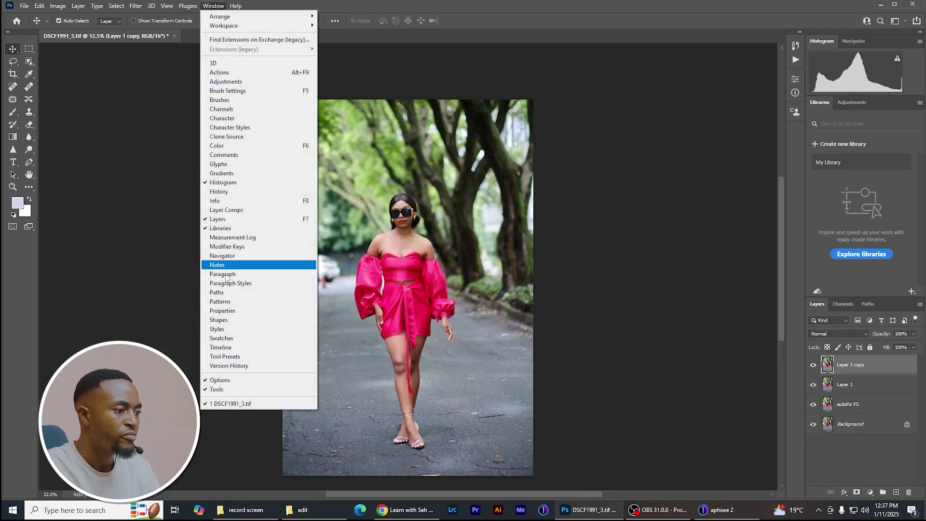
left_click(219, 310)
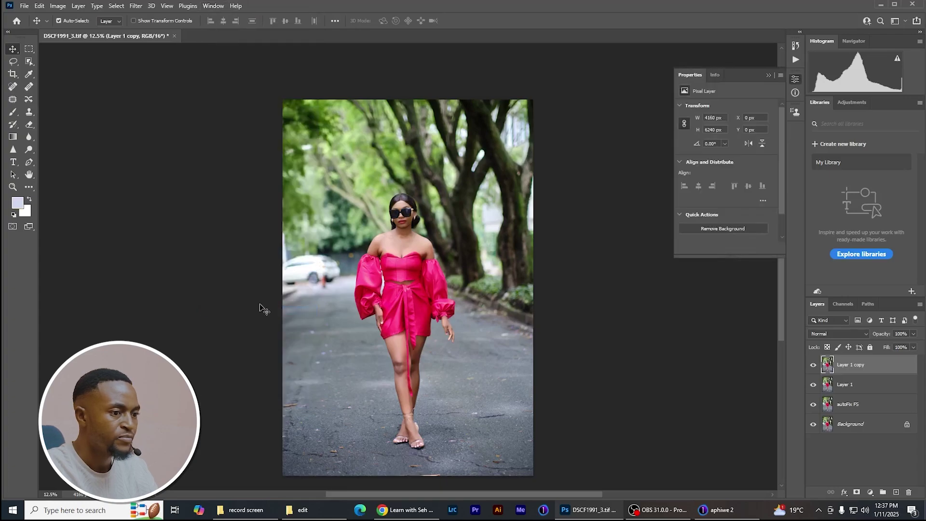
left_click_drag(781, 192, 771, 214)
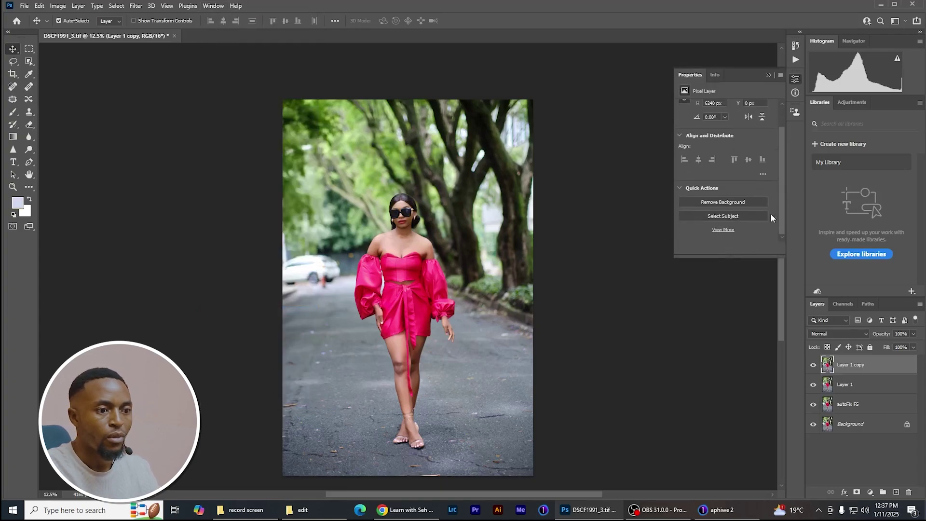
left_click(711, 216)
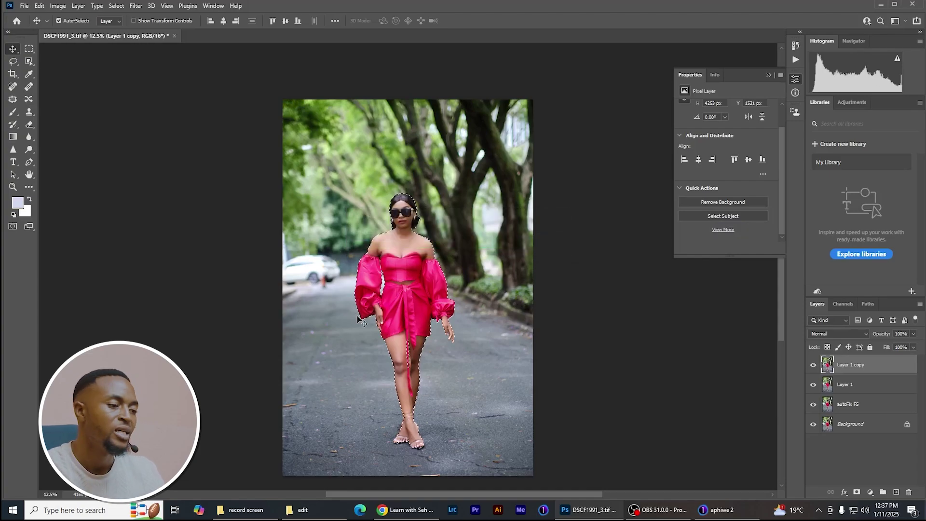
left_click(770, 76)
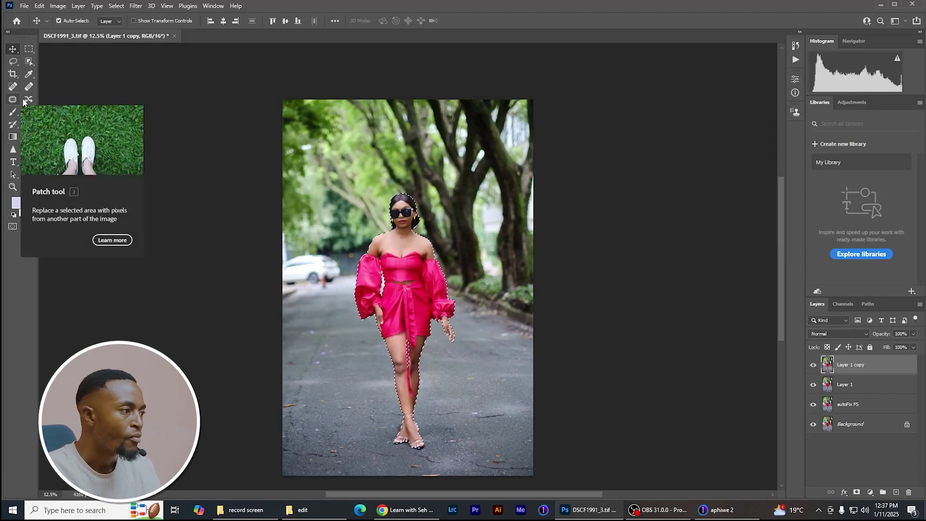
- Add the missed edge of hair near the crown of the model's head to the selection with the Lasso tool
key("ctrl")
key("ctrl+plus")
key("ctrl+plus")
key("ctrl+plus")
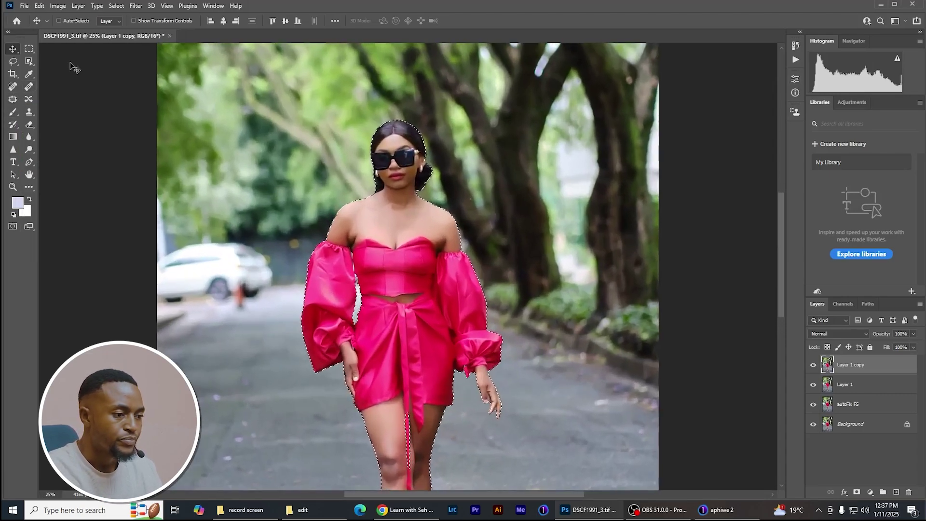
right_click(14, 61)
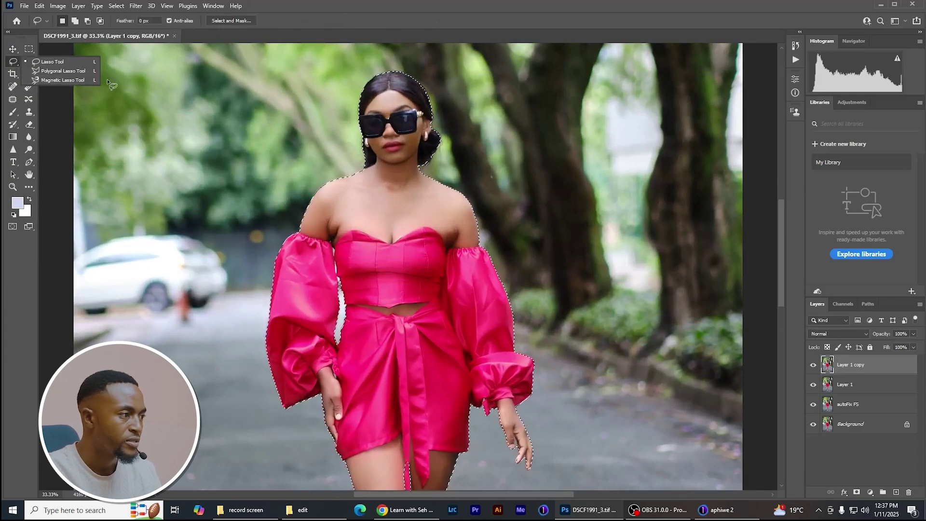
left_click(48, 62)
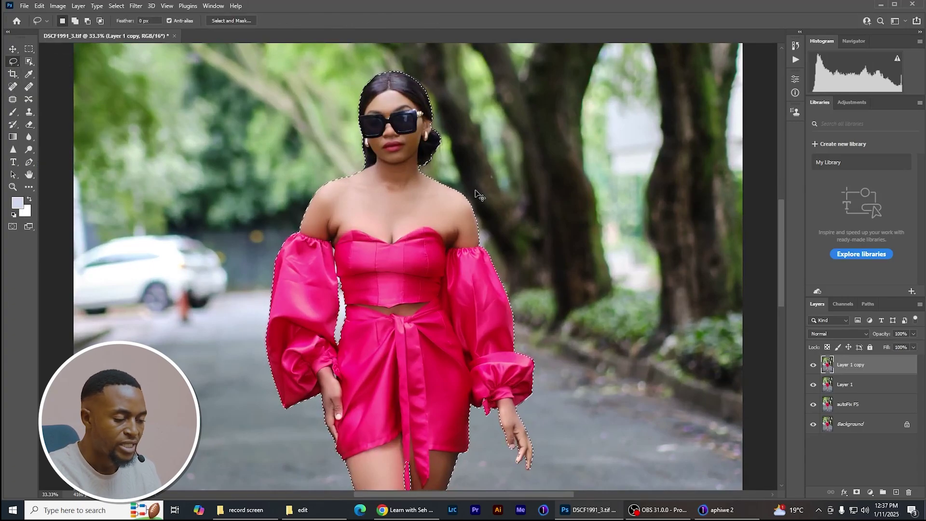
key("ctrl+plus")
key("ctrl+plus")
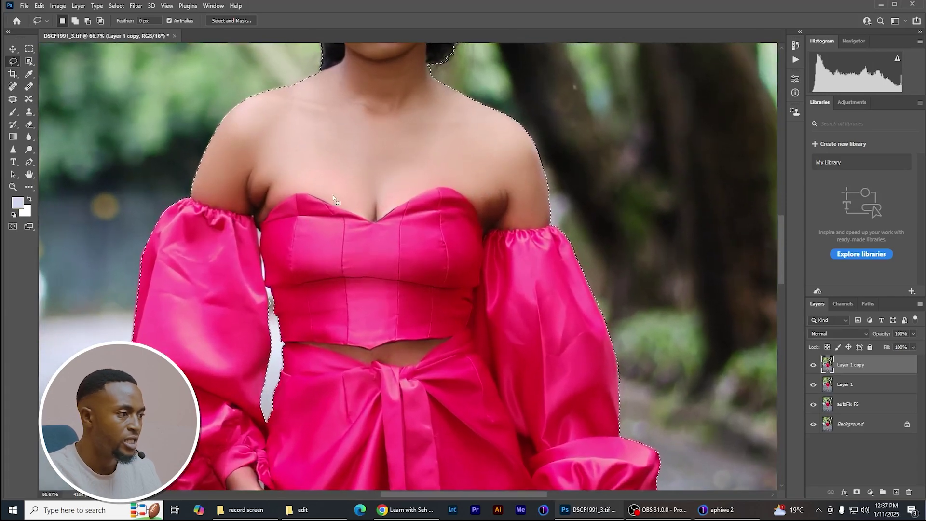
left_click_drag(780, 256, 783, 217)
key("ctrl+plus")
key("ctrl+plus")
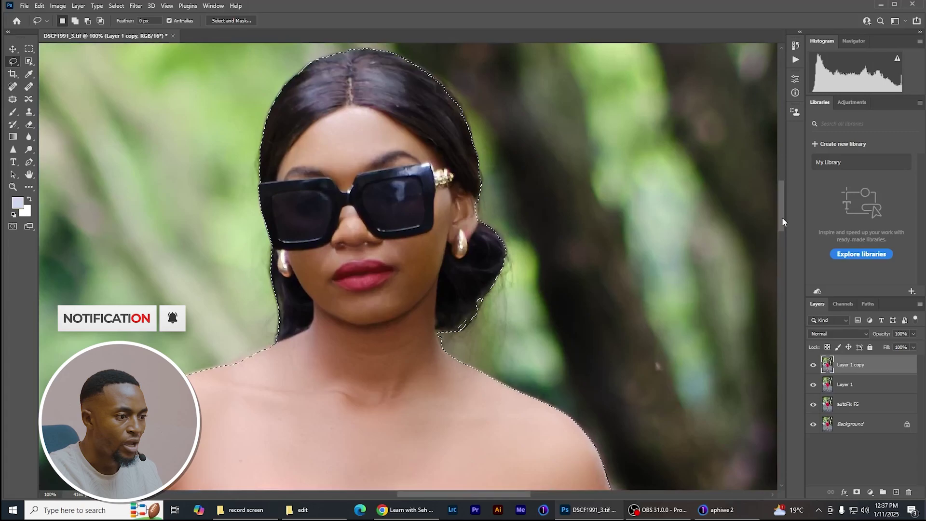
key("ctrl+minus")
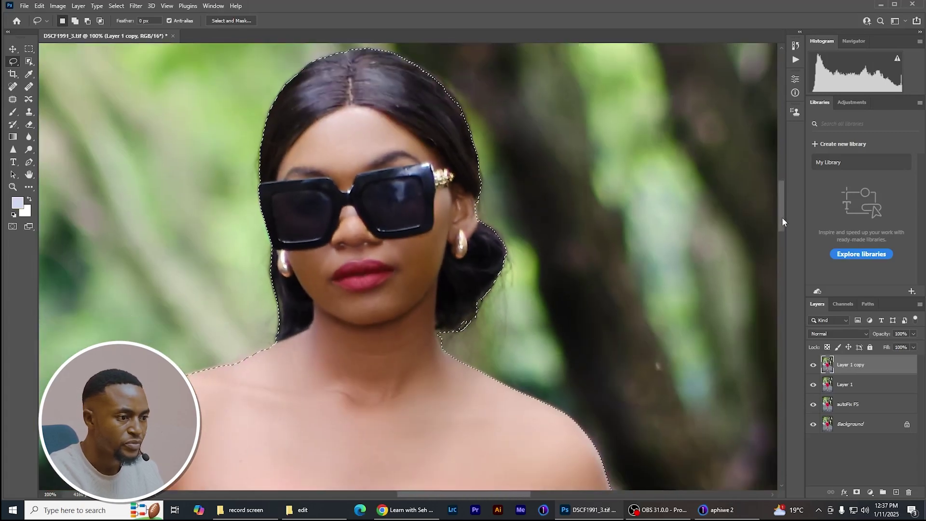
key("ctrl+plus")
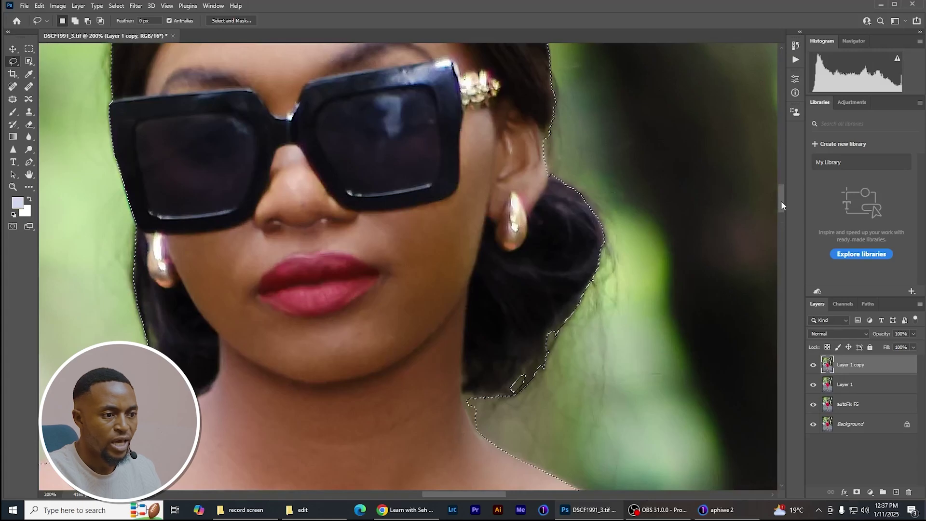
left_click_drag(781, 201, 782, 185)
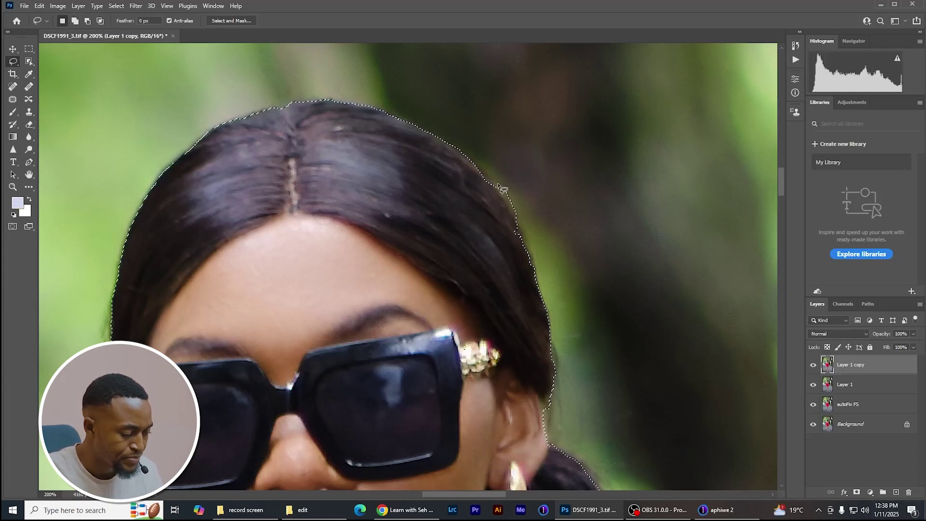
mouse_move(499, 185)
left_mouse_down()
mouse_move(524, 227)
mouse_move(515, 221)
mouse_move(537, 287)
mouse_move(476, 282)
left_mouse_up()
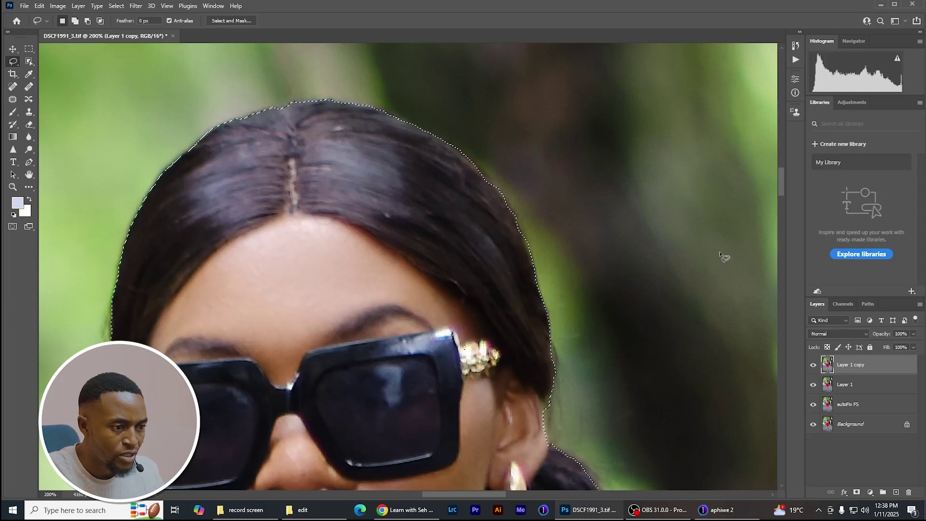
- Add the missed inner edge of the bent finger on the free-hanging hand to the selection with the Lasso tool
left_click_drag(780, 184, 782, 204)
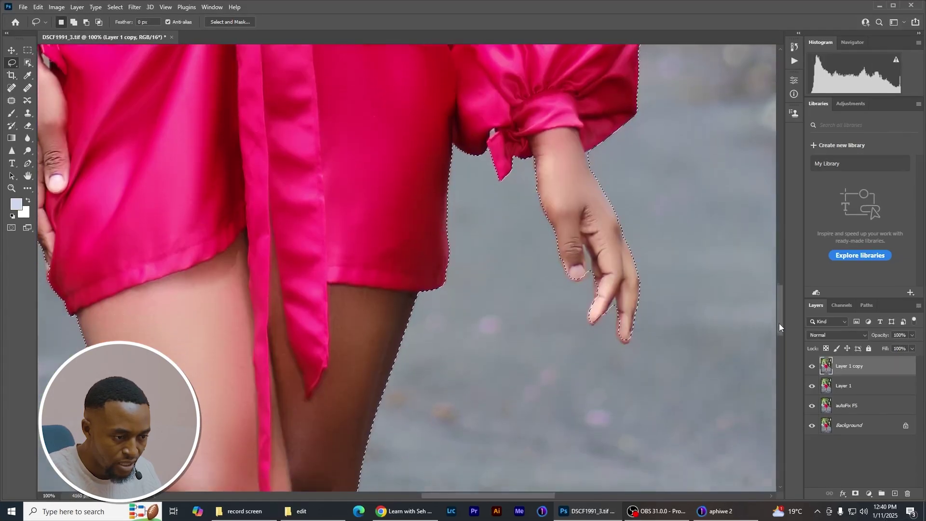
scroll(780, 321, "down", 1)
key("ctrl+plus")
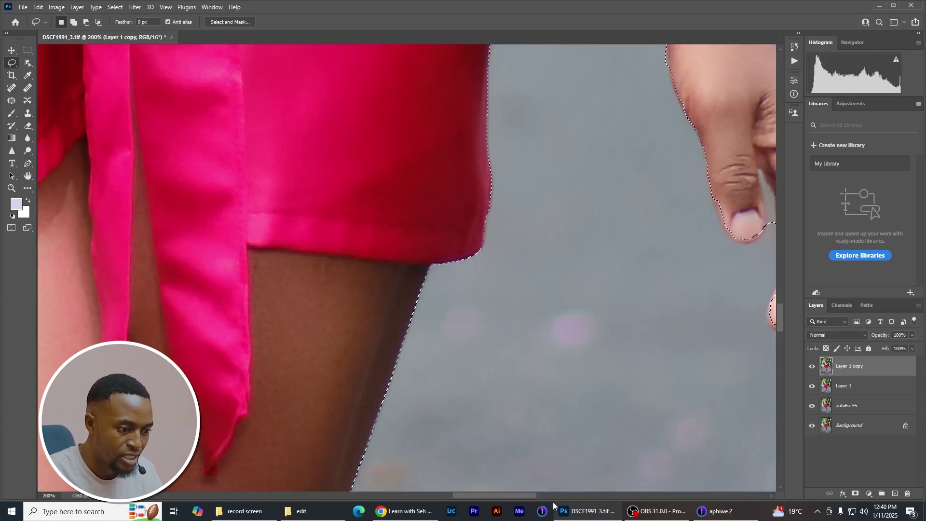
left_click_drag(529, 496, 560, 495)
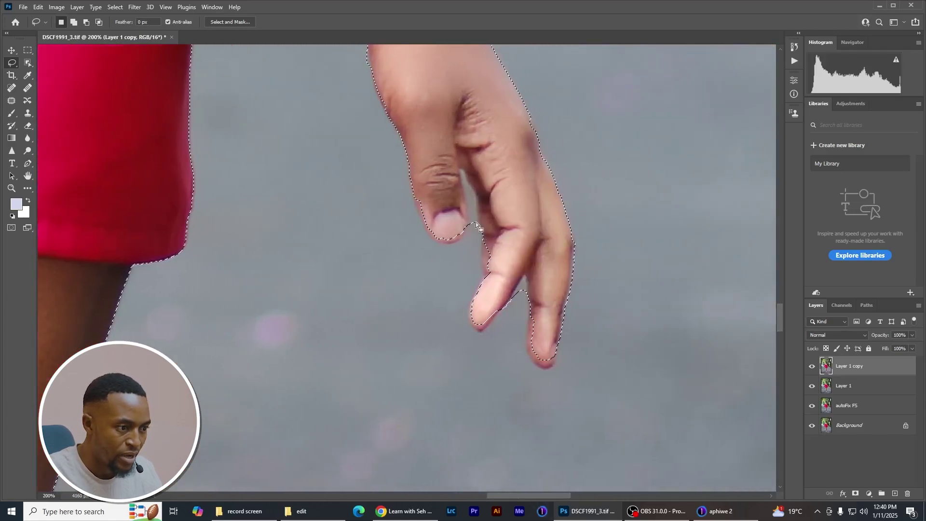
key("shift")
mouse_move(477, 223)
left_mouse_down()
mouse_move(483, 270)
mouse_move(467, 311)
mouse_move(473, 324)
mouse_move(511, 295)
left_mouse_up()
key("shift")
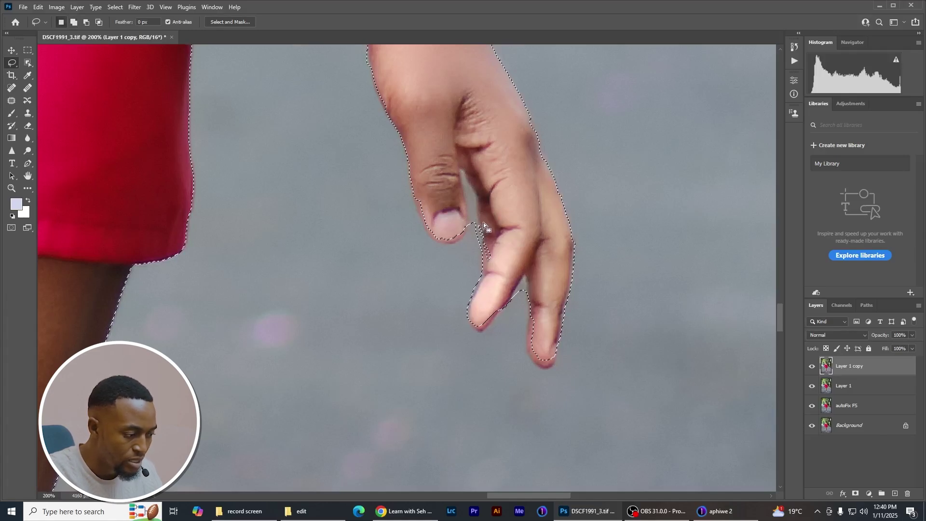
mouse_move(484, 222)
left_mouse_down()
mouse_move(491, 216)
mouse_move(492, 263)
left_mouse_up()
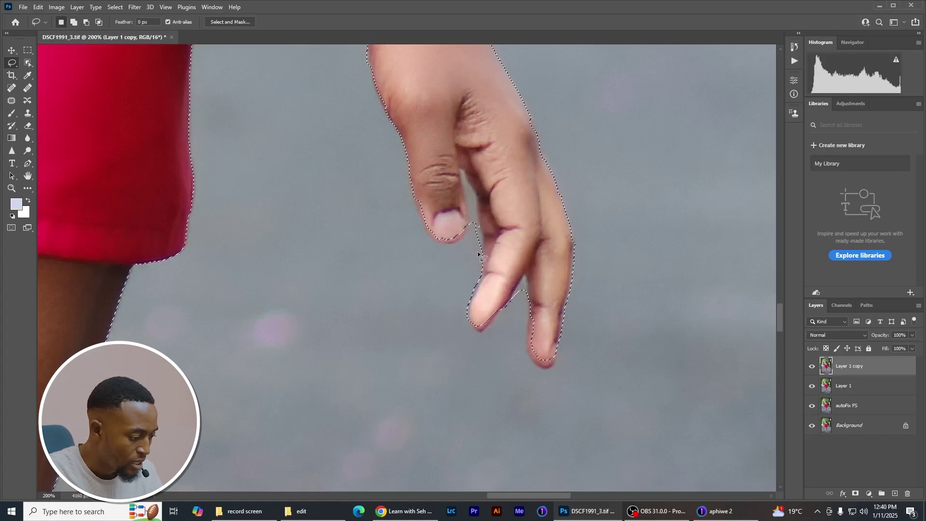
- Subtract the background gap between the thumb and fingers of the hanging hand from the selection
key("alt")
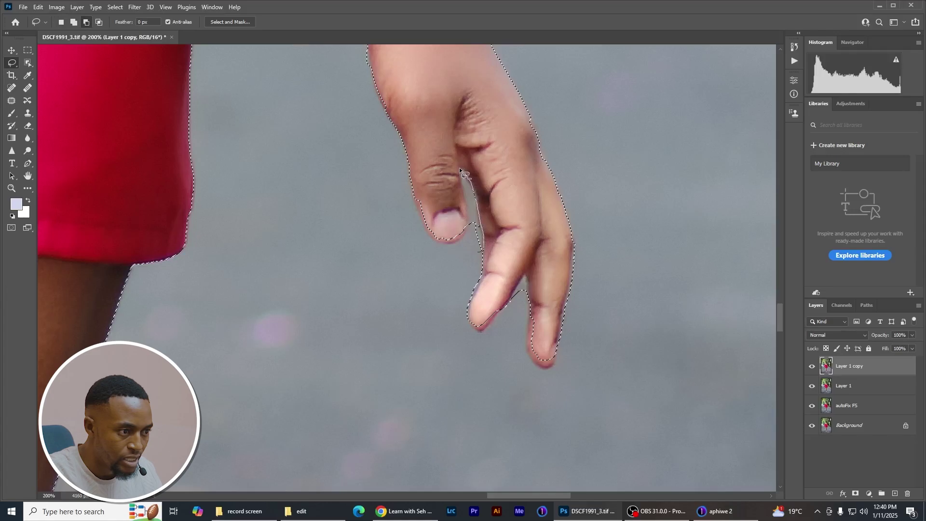
left_click_drag(465, 204, 470, 256)
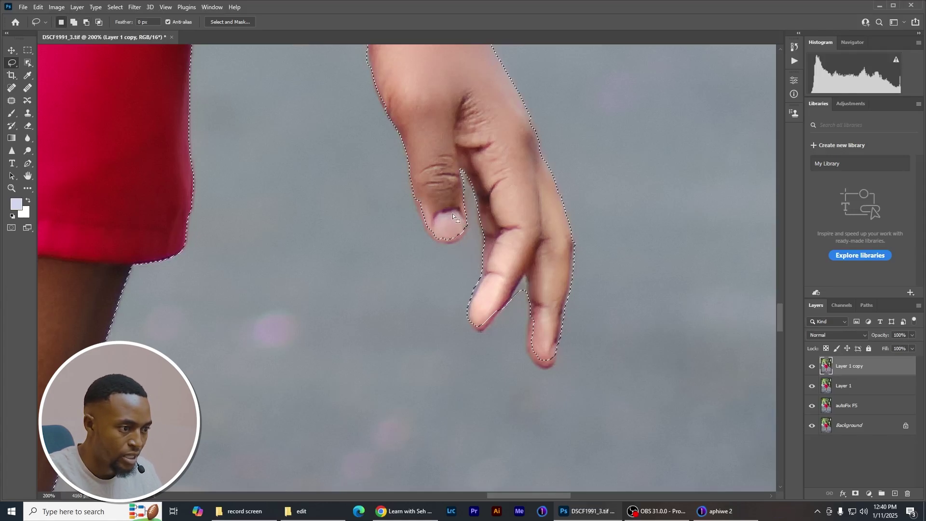
- Add the missed edges of the thumb tip and the outermost fingertip of the hanging hand to the selection with the Lasso tool
key("shift")
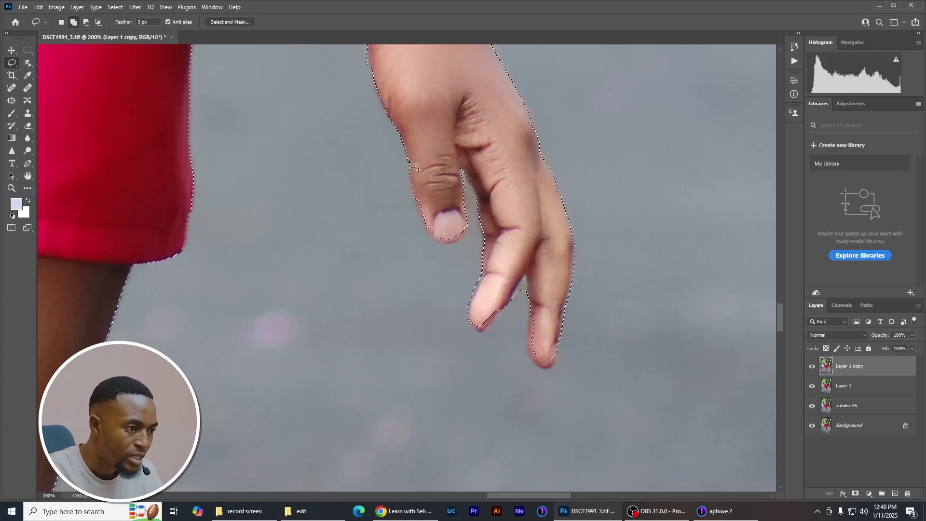
mouse_move(413, 185)
left_mouse_down()
mouse_move(422, 225)
mouse_move(453, 250)
mouse_move(468, 220)
mouse_move(464, 191)
left_mouse_up()
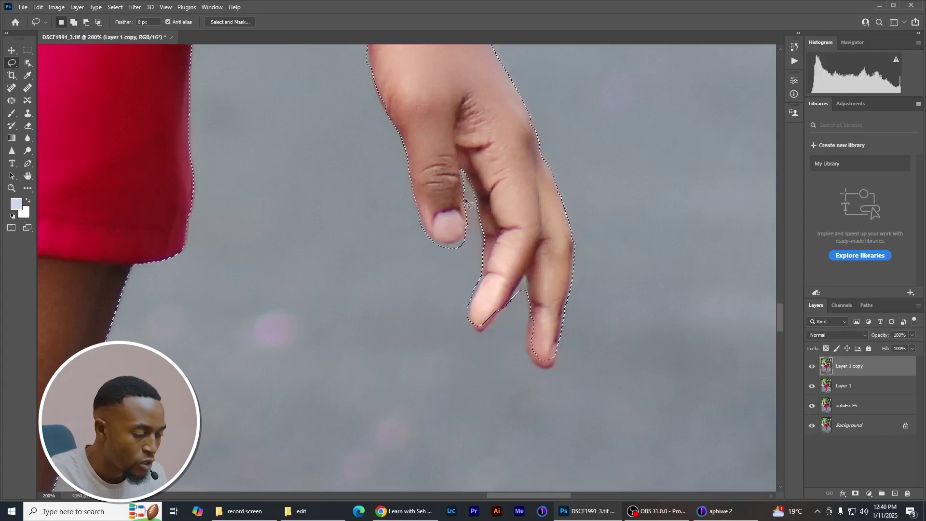
key("shift")
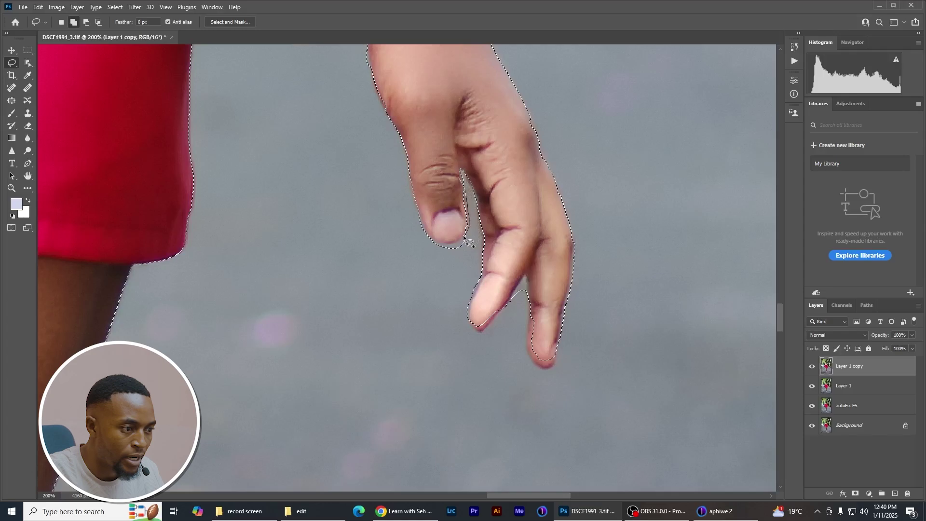
left_click_drag(464, 237, 460, 242)
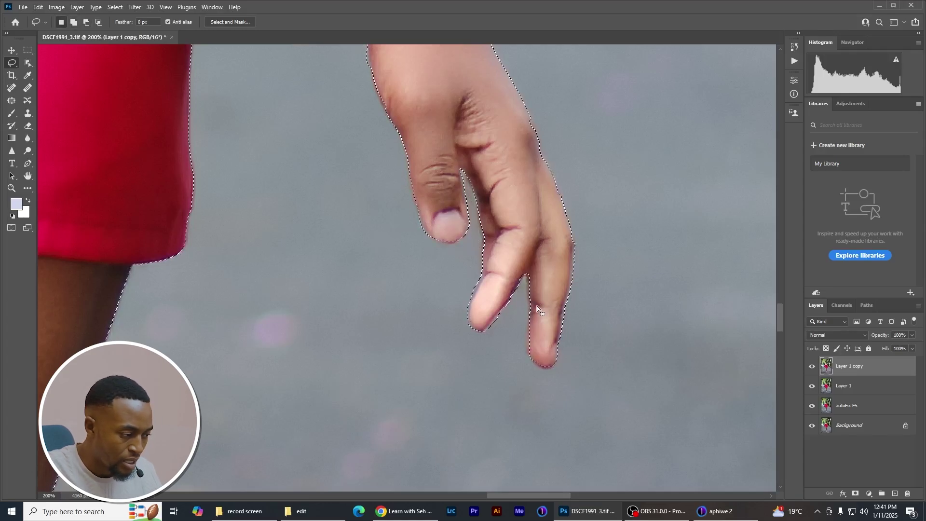
key("shift")
mouse_move(534, 292)
left_mouse_down()
mouse_move(529, 354)
mouse_move(538, 370)
mouse_move(560, 360)
left_mouse_up()
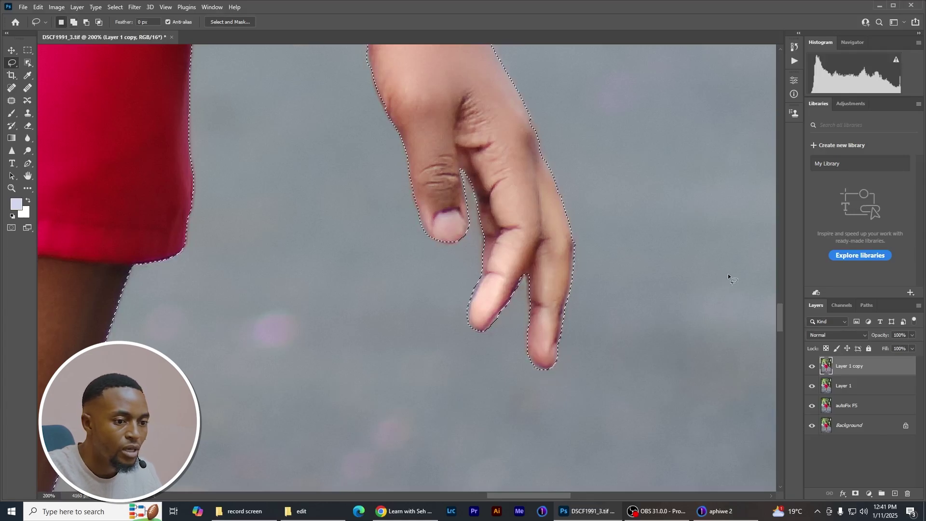
- Copy the selected model and foreground strip of road onto a new layer
left_click_drag(780, 316, 781, 302)
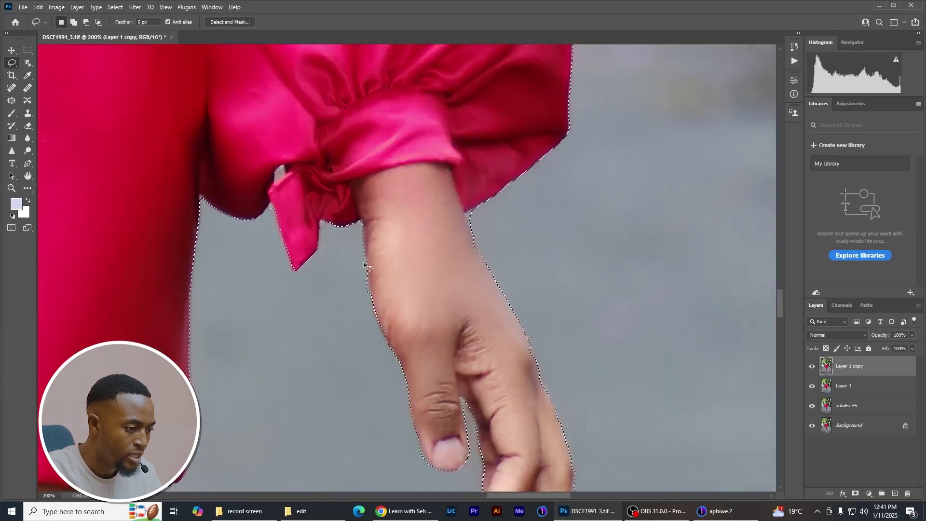
key("alt")
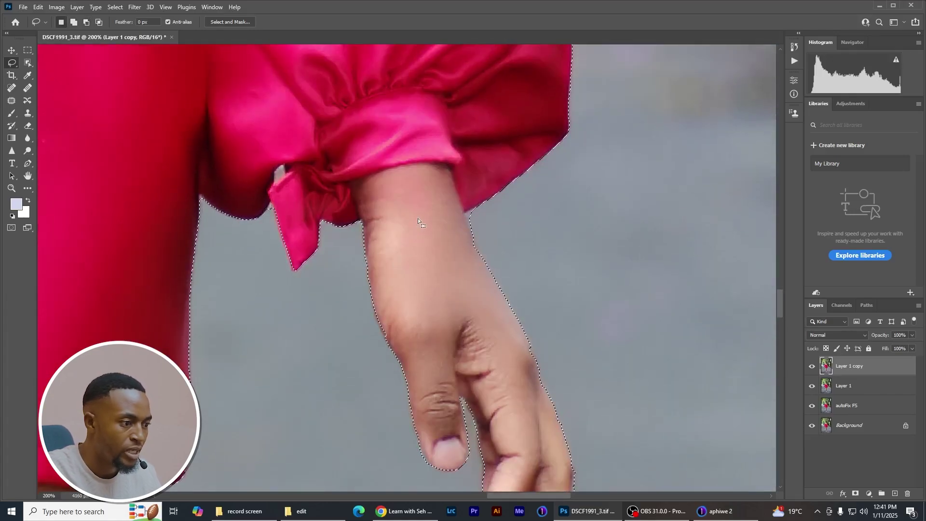
key("ctrl+minus")
key("ctrl+minus")
key("ctrl+minus")
key("ctrl+minus")
key("ctrl+minus")
key("ctrl+minus")
left_click_drag(779, 242, 780, 233)
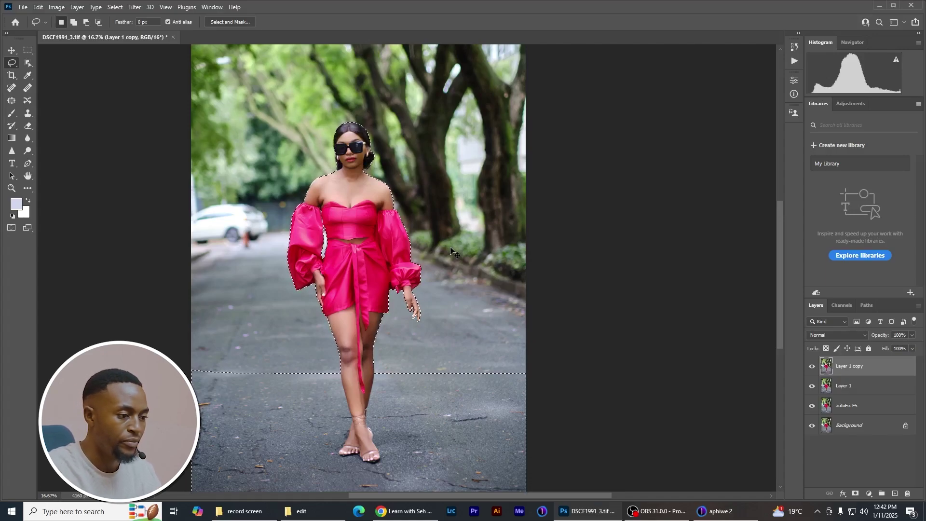
key("ctrl+j")
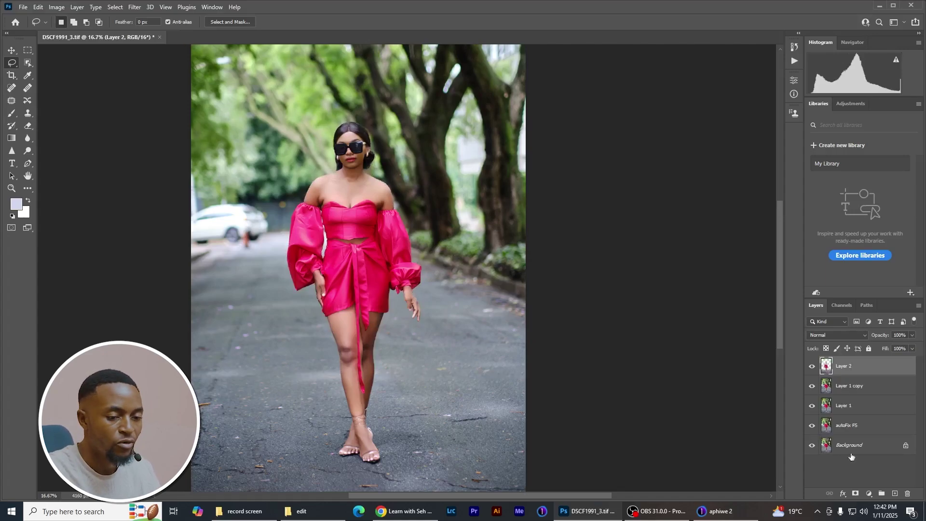
- Load the outline of Layer 2 as a selection, invert it, and copy that background area from Layer 1 copy onto a new layer
left_click(827, 366, "ctrl")
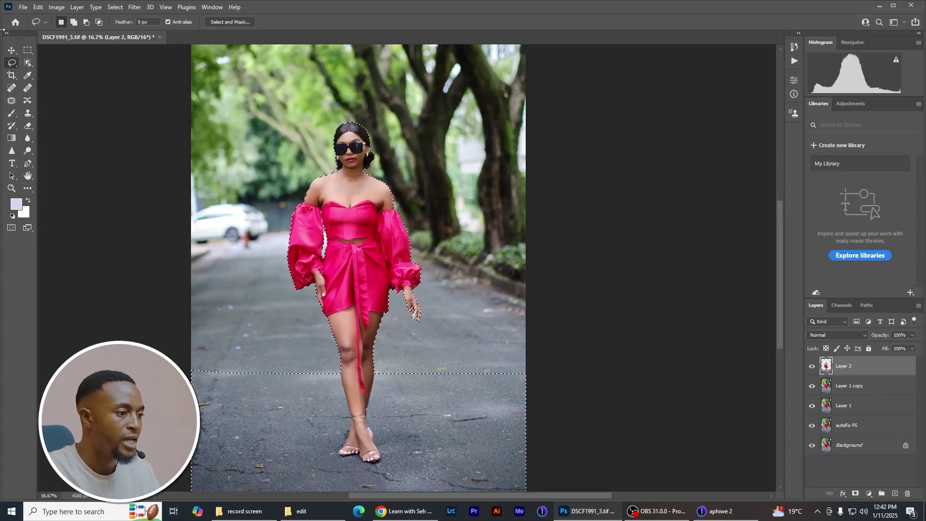
left_click(115, 7)
left_click(124, 44)
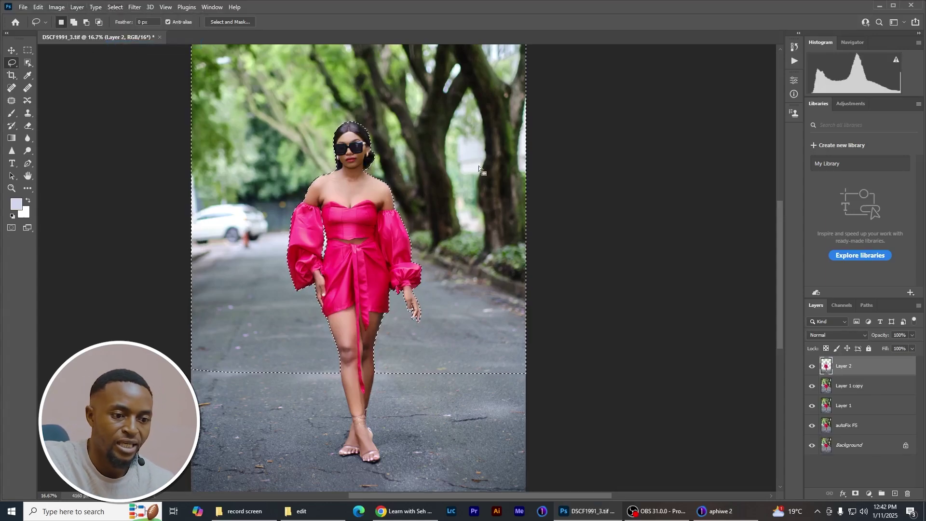
left_click(858, 388)
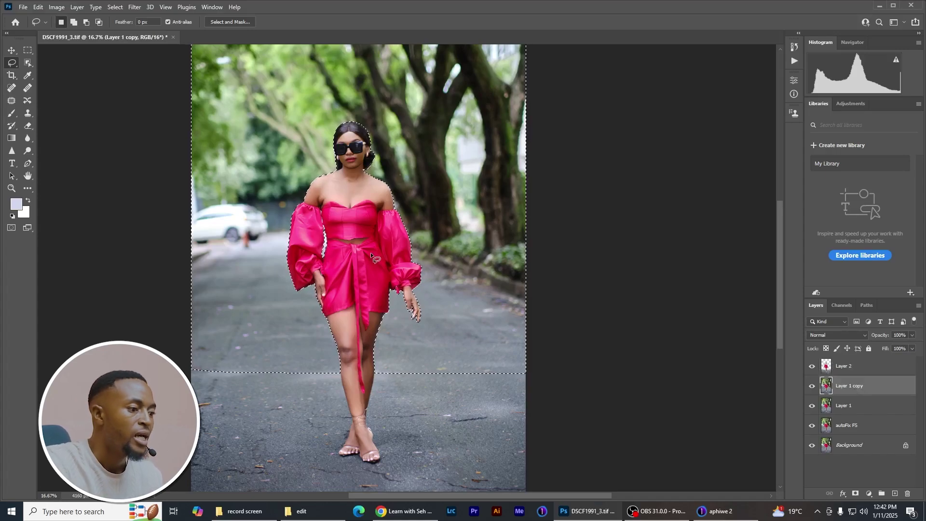
key("ctrl+j")
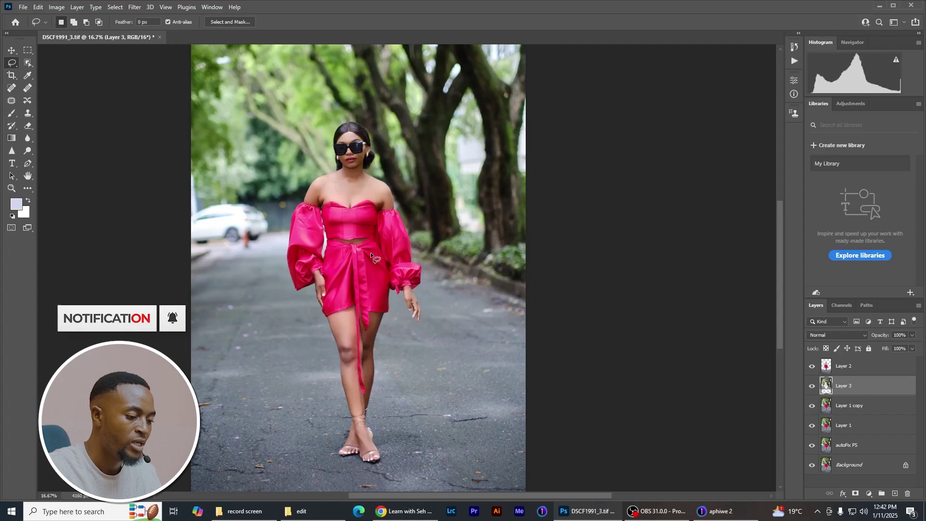
- Isolate the model cutout and the background layer in turn to check the separation, and restore the visibility of all layers
key("ctrl+minus")
key("ctrl+minus")
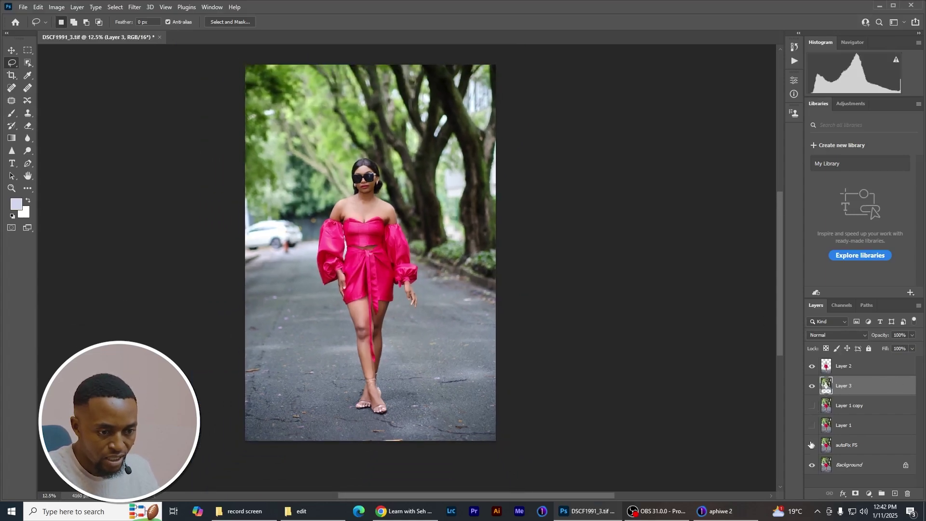
left_click(811, 388)
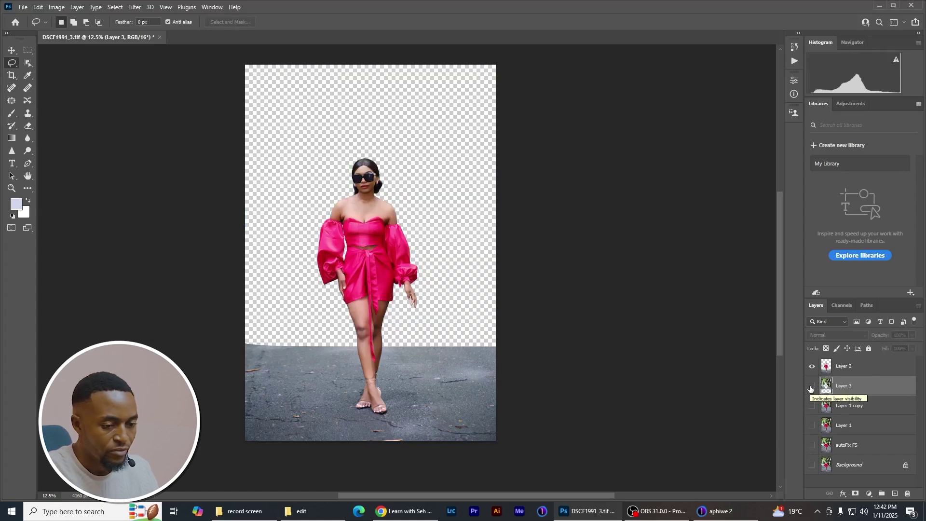
left_click(812, 386)
left_click(812, 367)
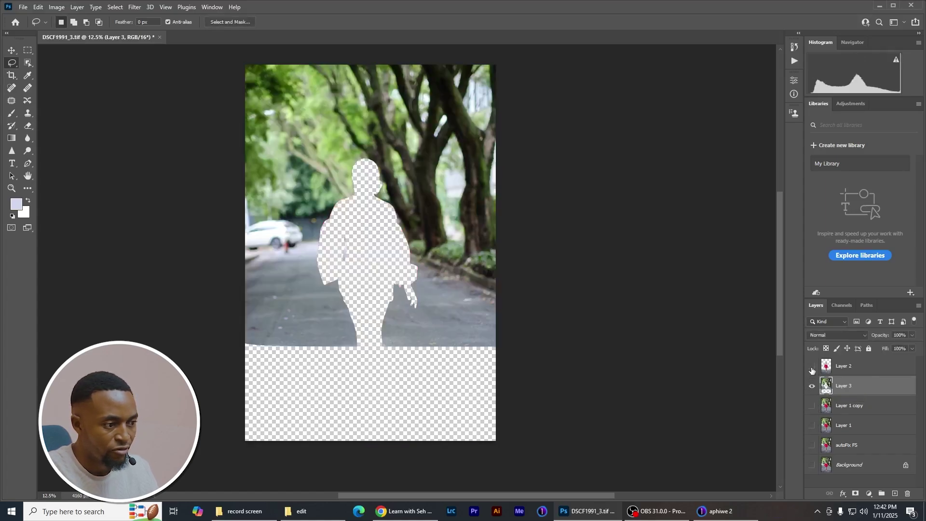
left_click(812, 367)
left_click(812, 386)
left_click(812, 386)
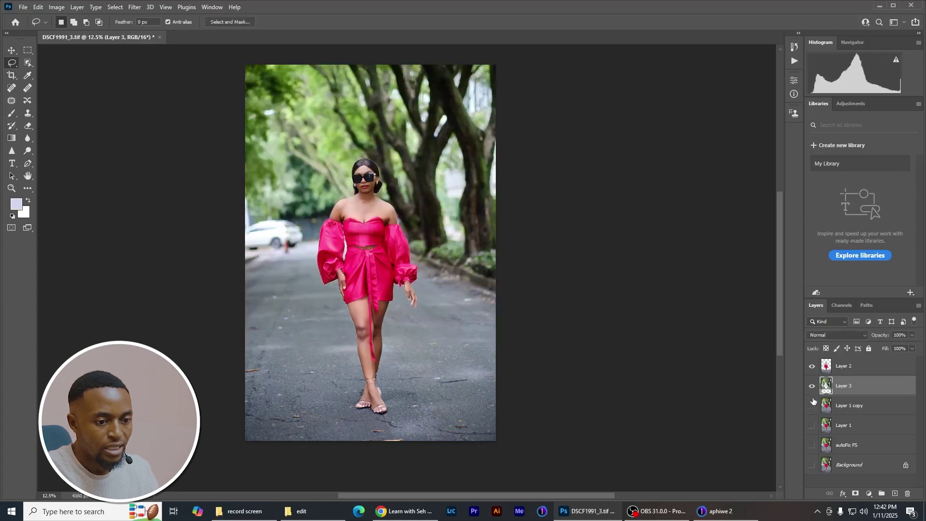
left_click(812, 406)
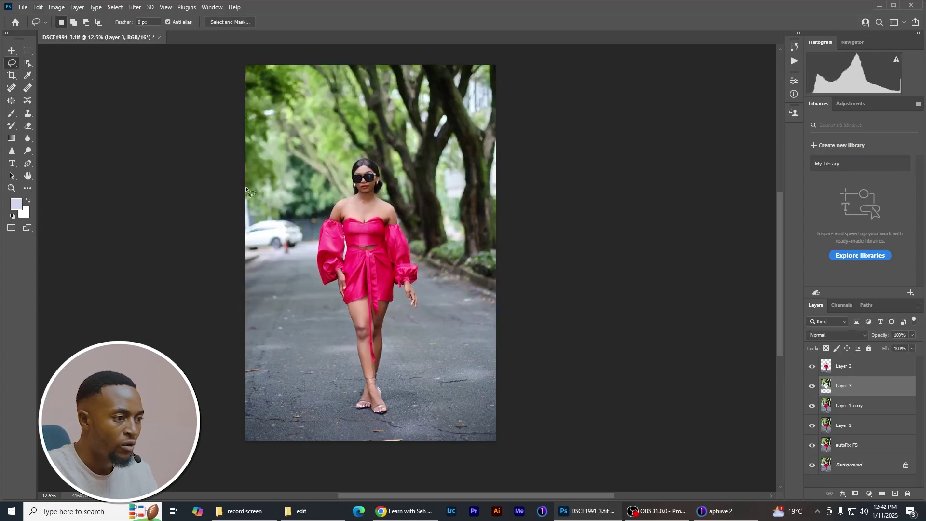
- Apply a Gaussian Blur with a 16-pixel radius to the background layer, Layer 3
left_click(134, 7)
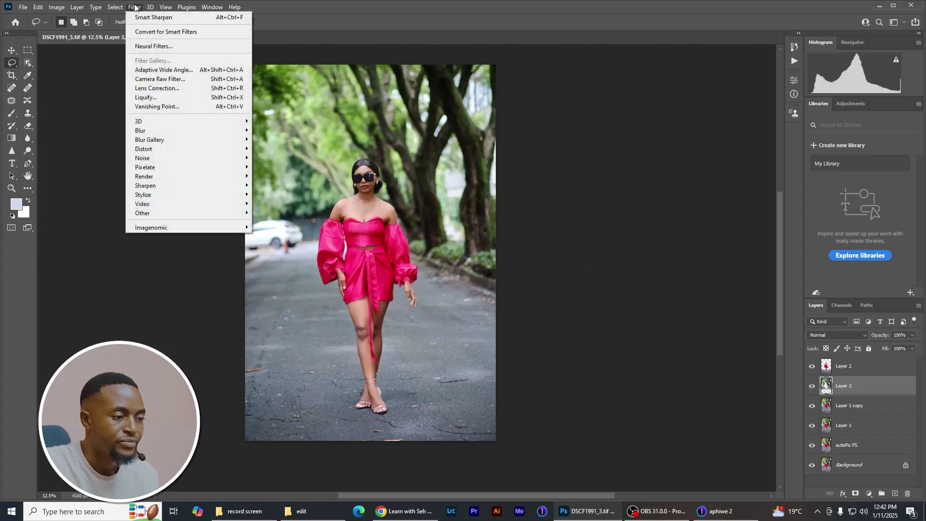
mouse_move(212, 7)
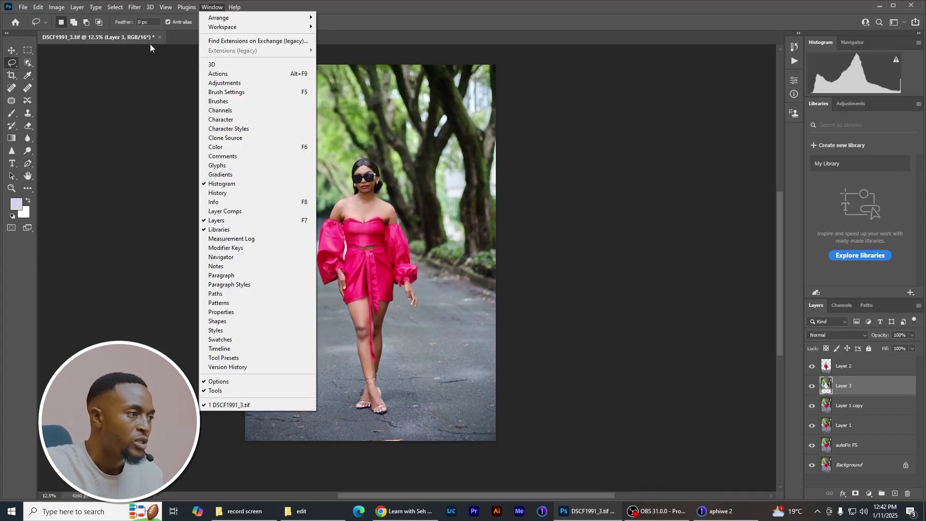
mouse_move(129, 7)
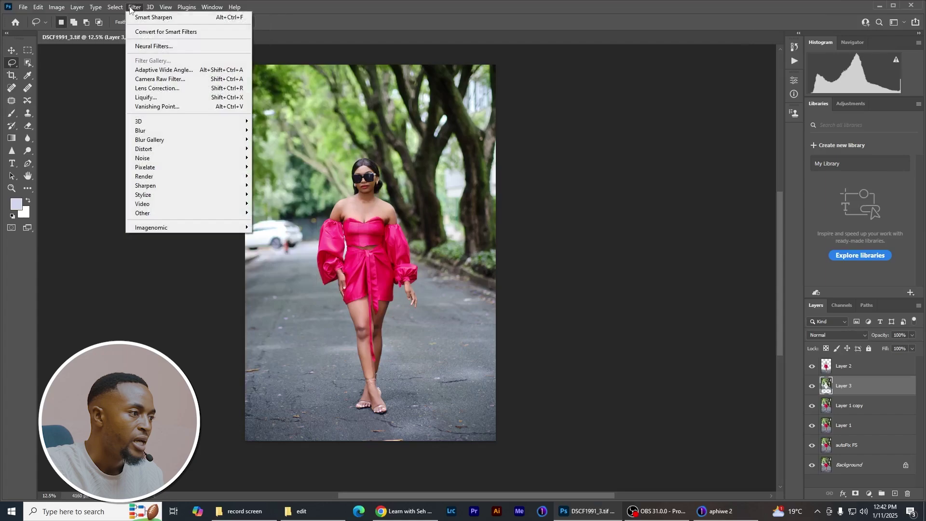
mouse_move(145, 130)
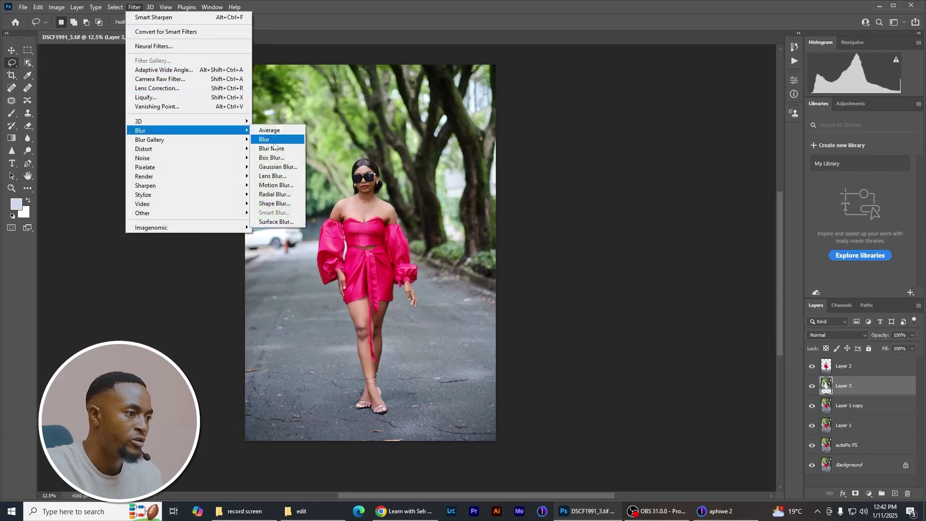
left_click(274, 167)
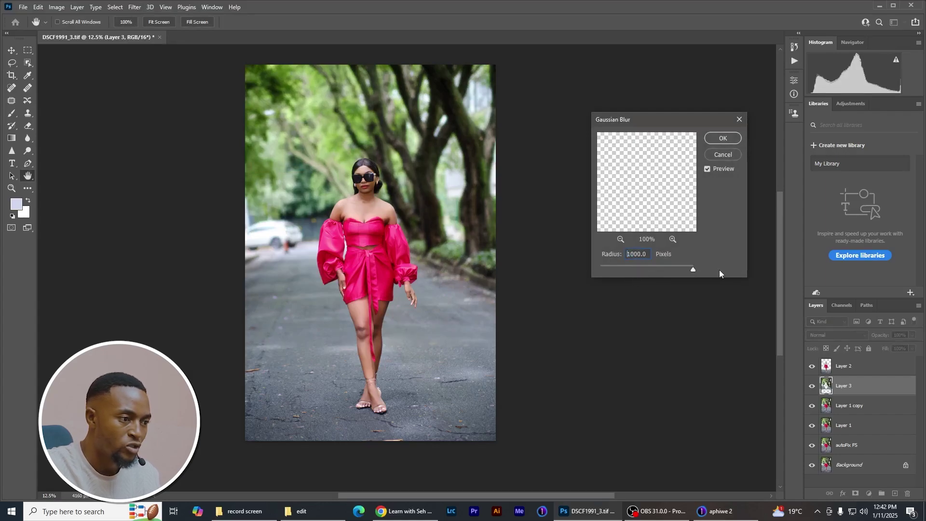
left_click_drag(693, 270, 566, 266)
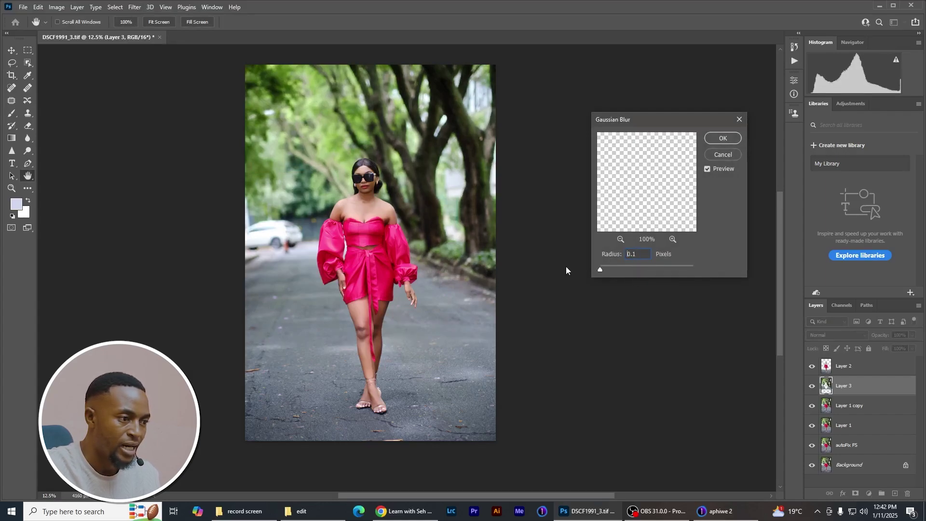
left_click_drag(638, 261, 639, 260)
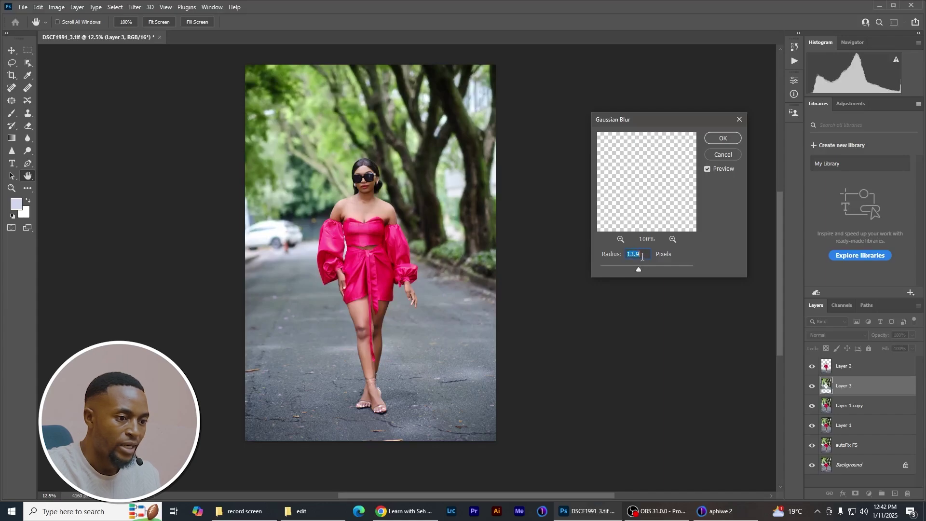
type("16")
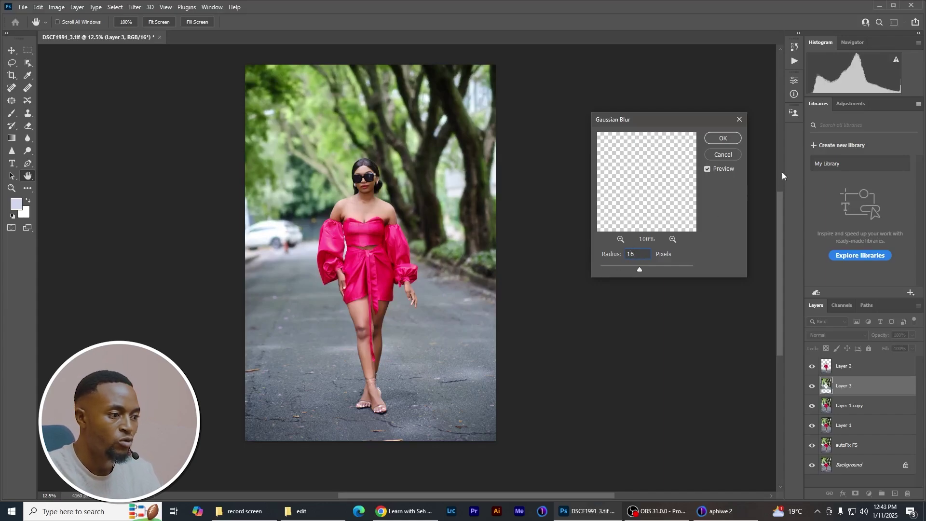
left_click(729, 141)
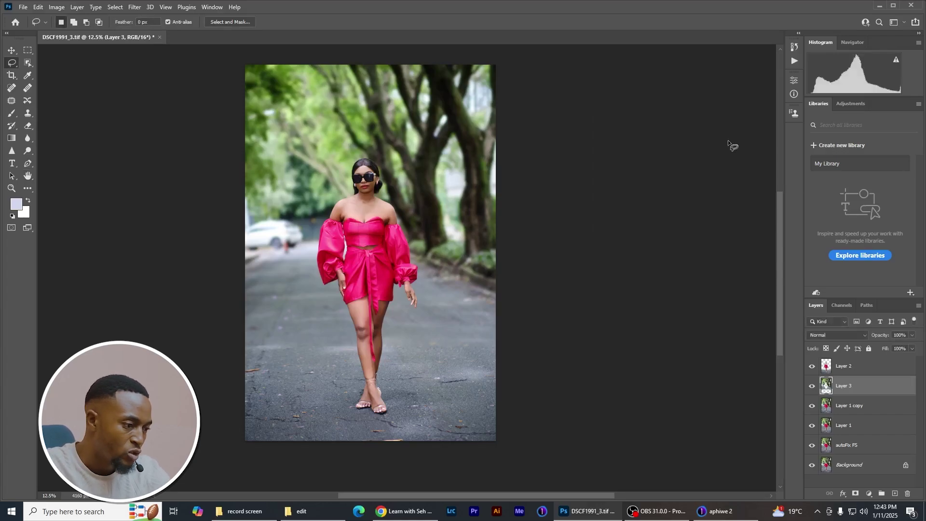
- Inspect the blurred background up close and reduce the opacity of Layer 3 to 57%
key("ctrl+plus")
key("ctrl+plus")
key("ctrl+plus")
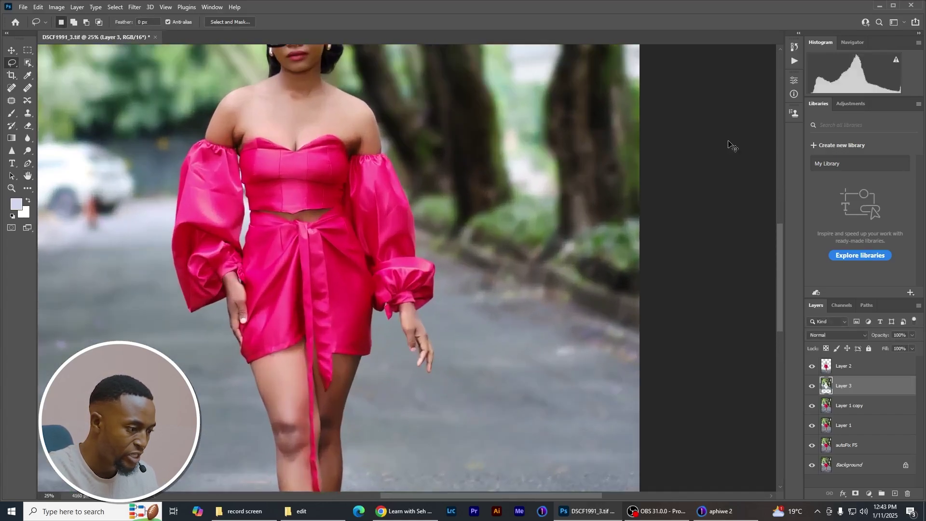
key("ctrl+minus")
key("ctrl+minus")
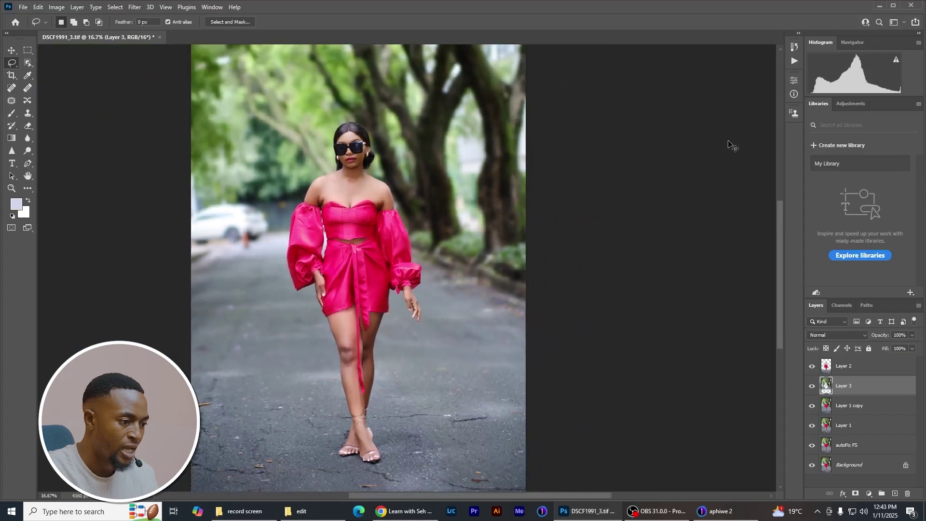
key("ctrl+minus")
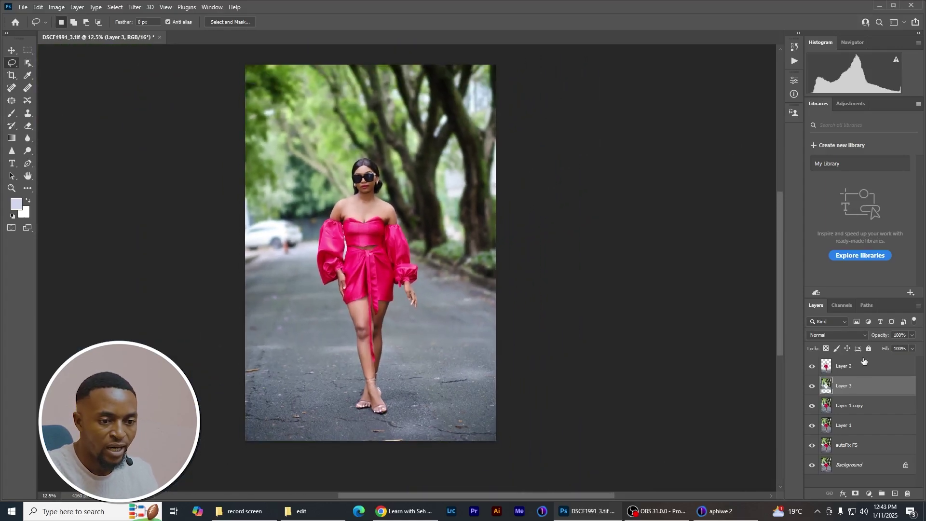
left_click(911, 337)
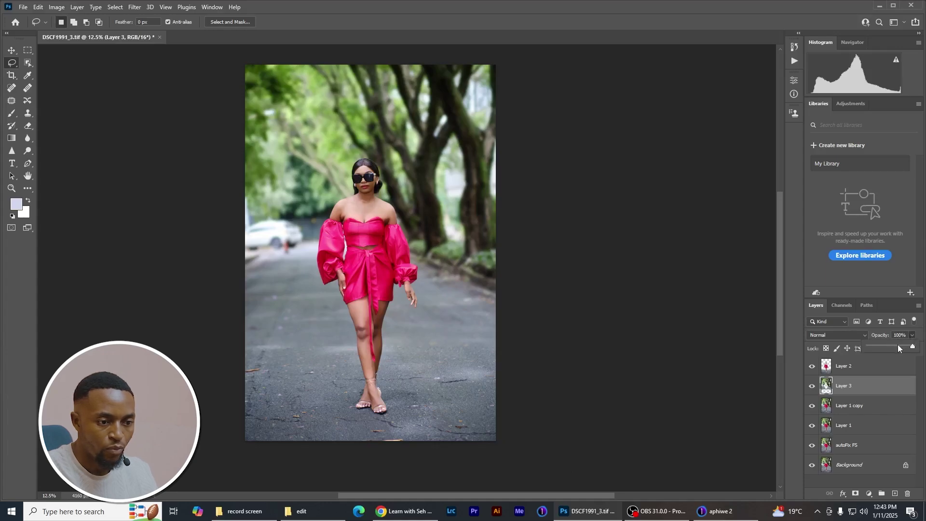
left_click_drag(899, 344, 894, 346)
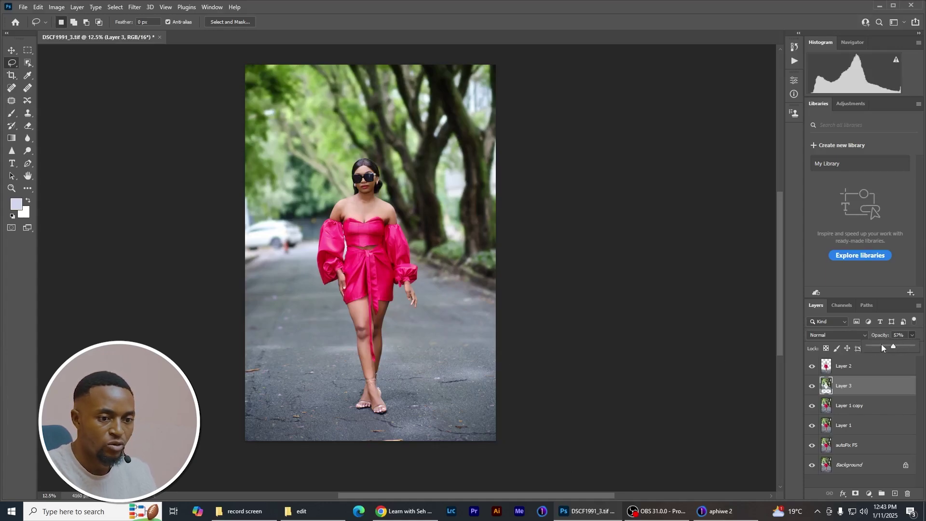
left_click(918, 331)
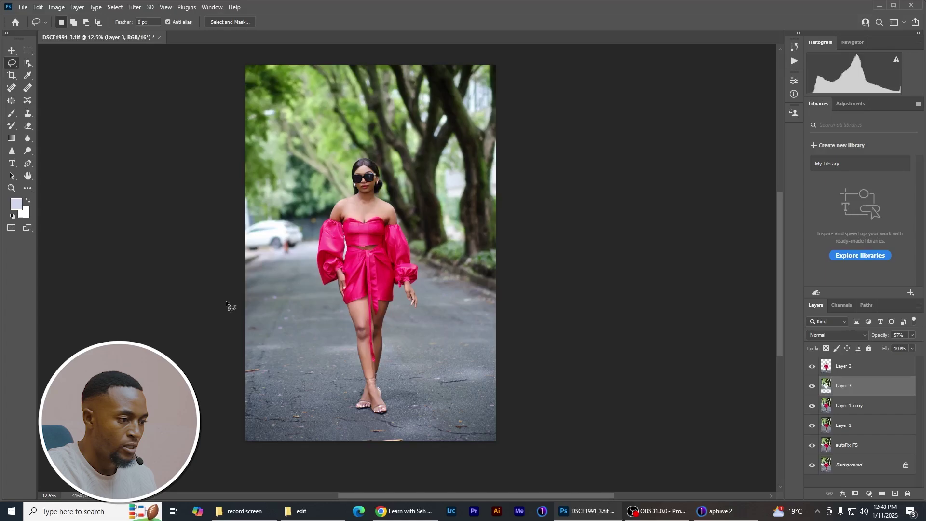
- Add a Selective Color adjustment above the blurred background, Layer 3, and clip it to that layer only
left_click(11, 51)
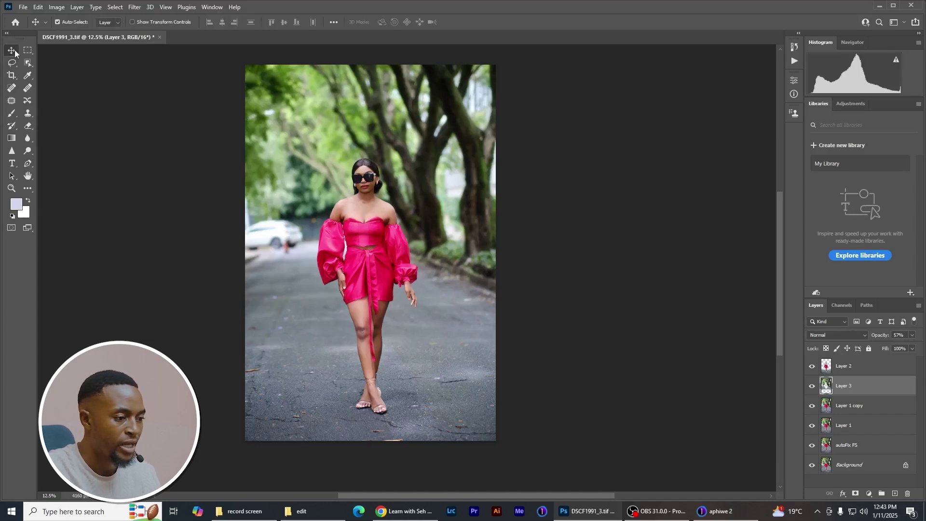
left_click(830, 366)
left_click(846, 389)
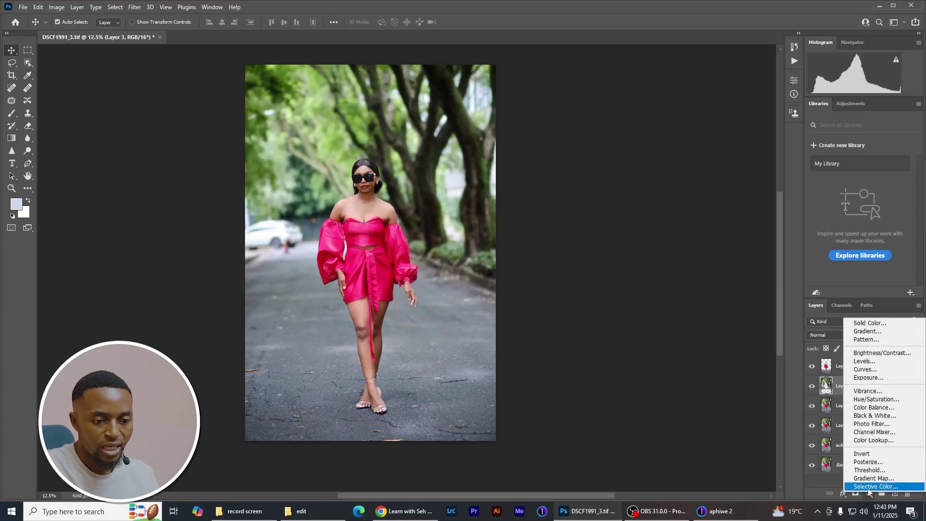
left_click(869, 486)
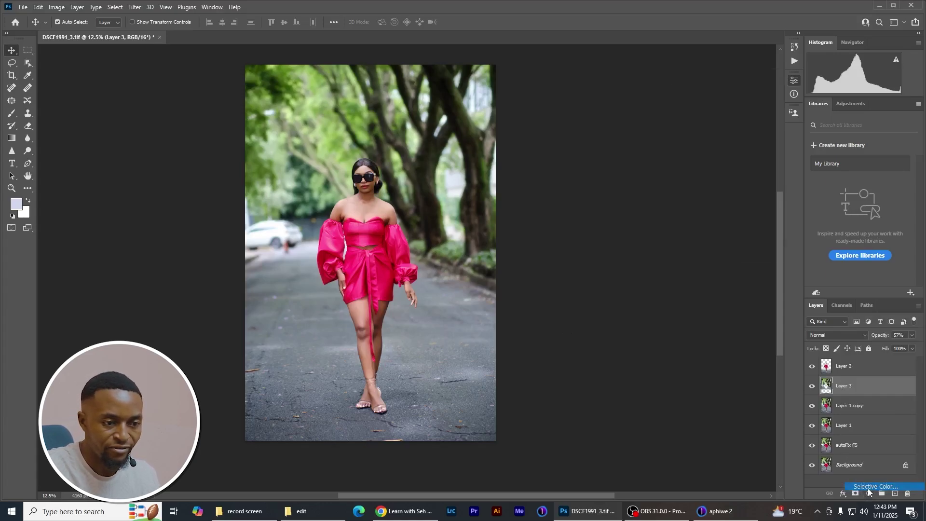
left_click(714, 250)
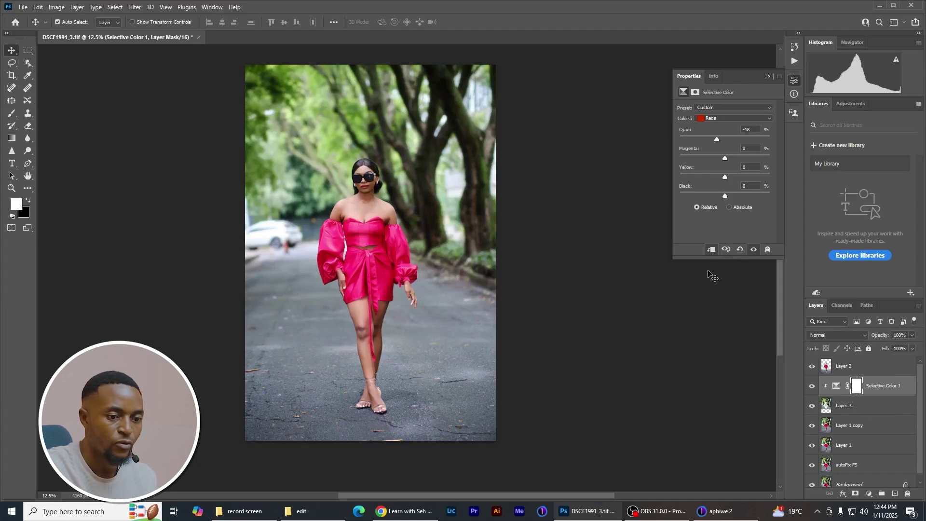
left_click(711, 250)
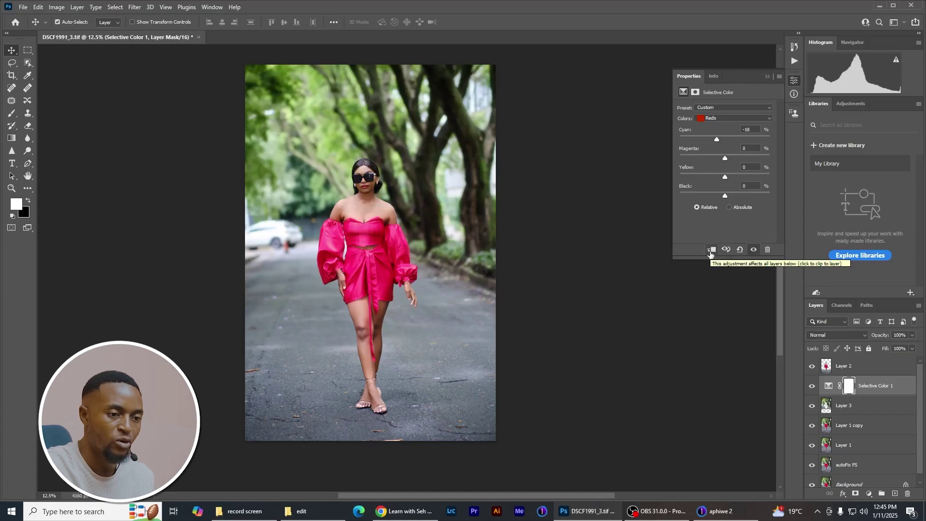
left_click(711, 251)
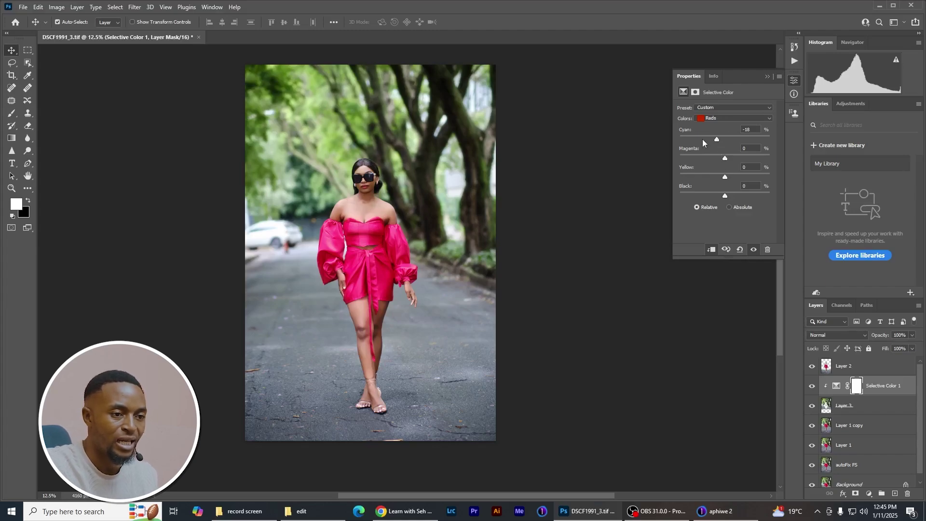
- Set the Reds of the background's Selective Color adjustment to Cyan -47% and Yellow +24%
mouse_move(708, 139)
left_mouse_down()
mouse_move(783, 133)
mouse_move(725, 138)
left_mouse_up()
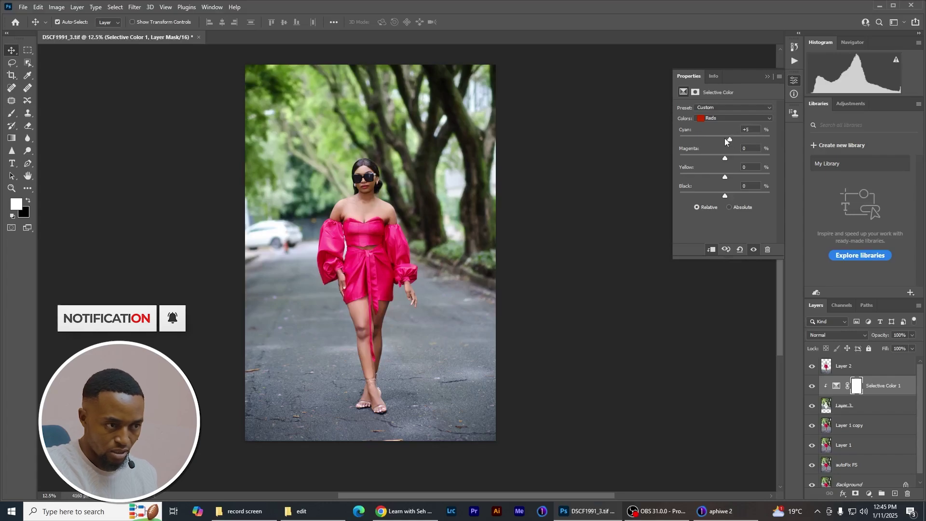
left_click_drag(795, 145, 705, 145)
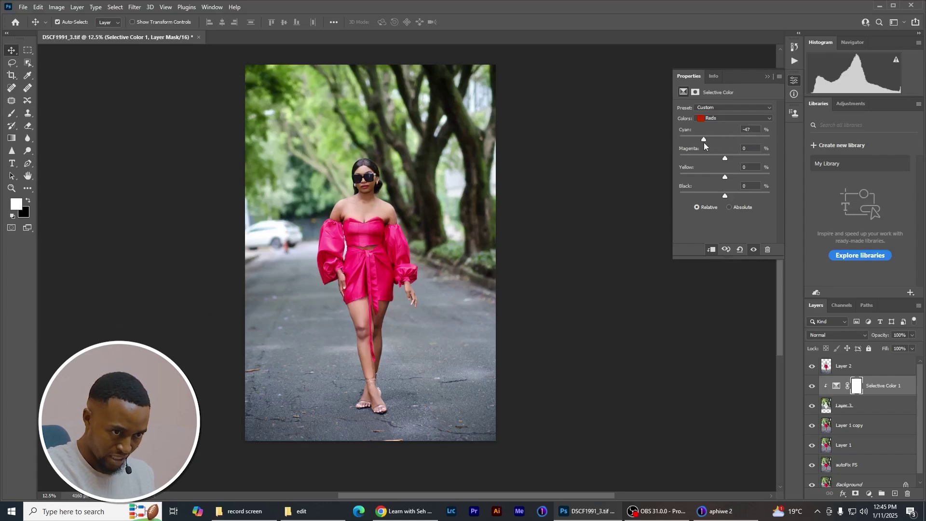
mouse_move(727, 179)
left_mouse_down()
mouse_move(712, 177)
mouse_move(754, 177)
mouse_move(711, 179)
left_mouse_up()
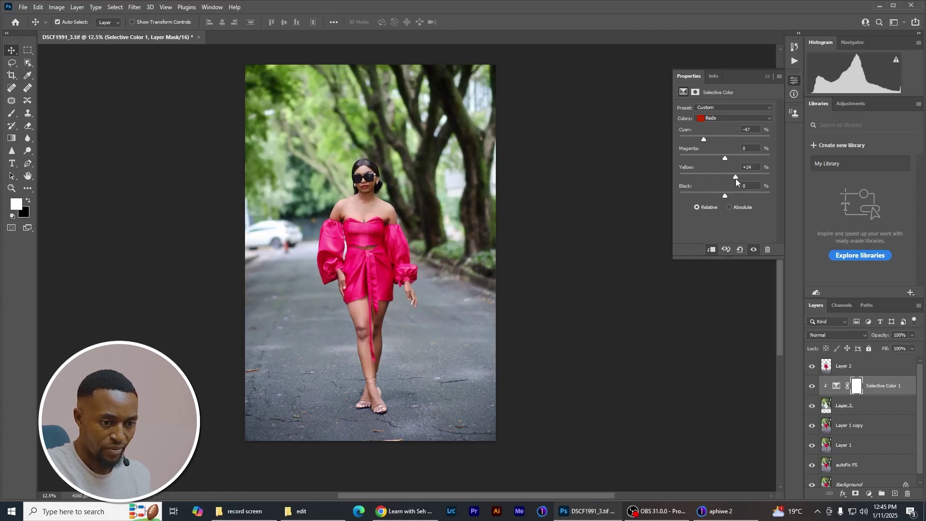
- Set the Yellows of the background's Selective Color adjustment to Cyan +32% and Yellow +16%, and close its settings
left_click(724, 118)
left_click(716, 129)
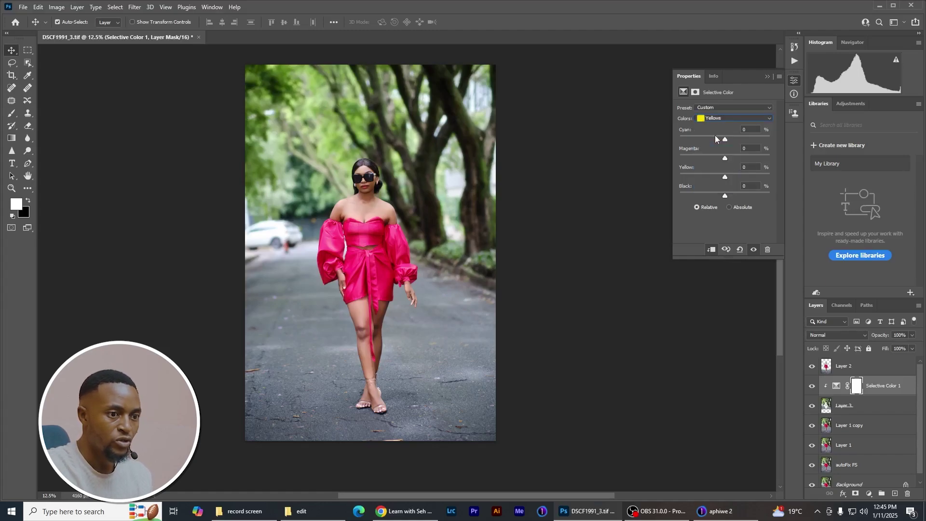
mouse_move(725, 140)
left_mouse_down()
mouse_move(673, 141)
mouse_move(740, 141)
left_mouse_up()
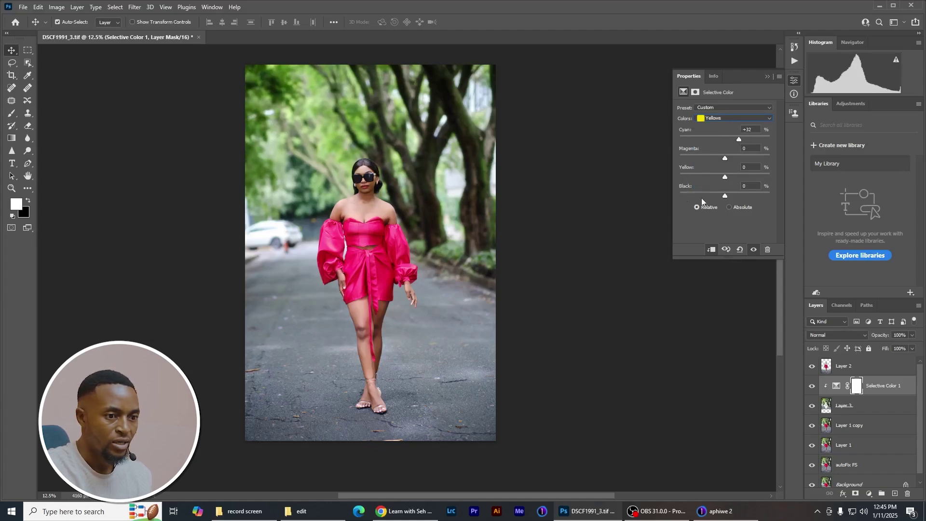
mouse_move(725, 177)
left_mouse_down()
mouse_move(700, 178)
mouse_move(732, 178)
left_mouse_up()
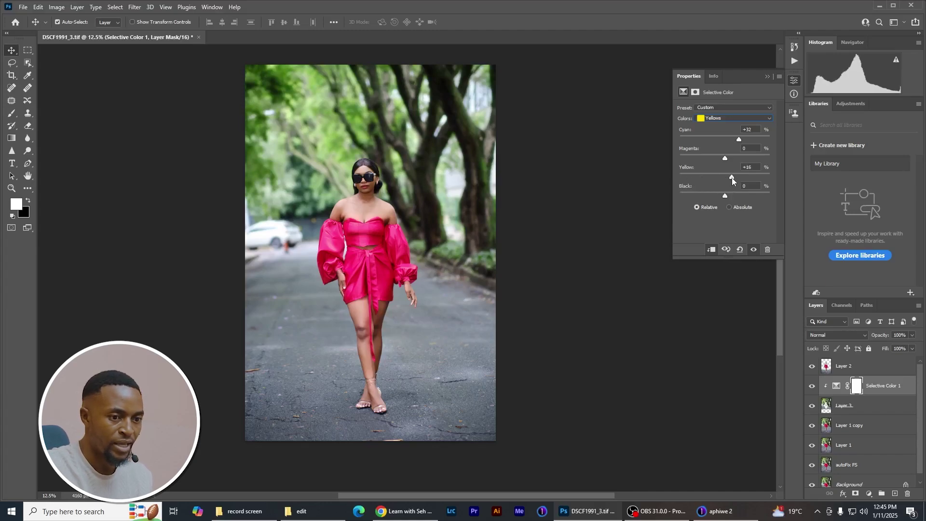
left_click(766, 77)
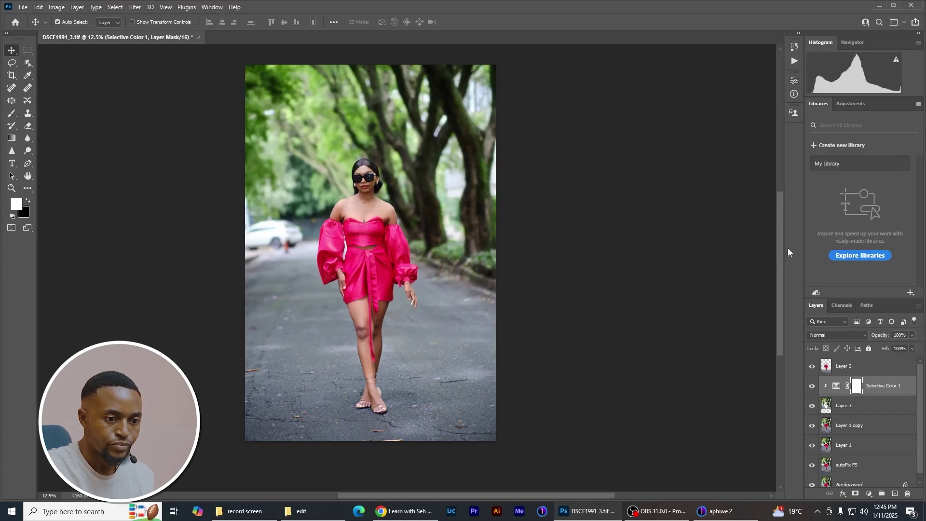
- Compare the background with and without the Selective Color adjustment, leaving the adjustment visible
left_click(811, 389)
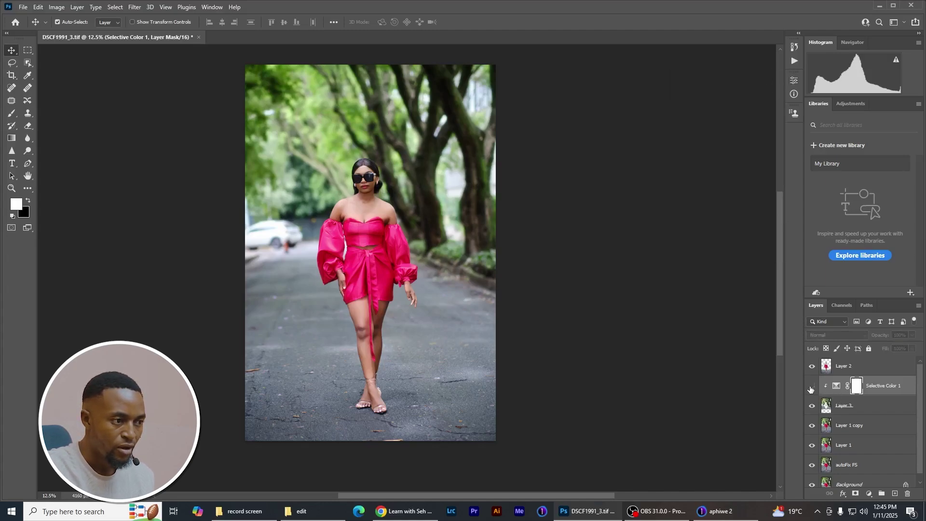
left_click(813, 387)
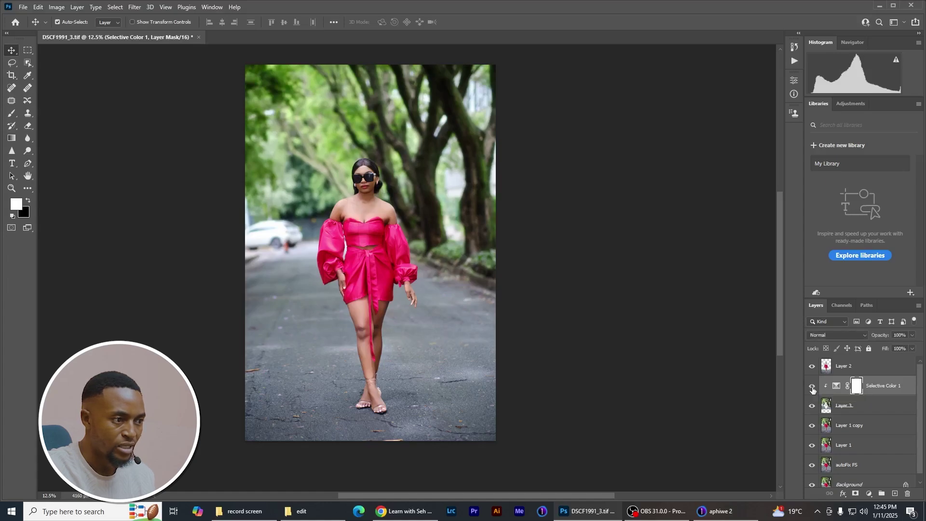
left_click(813, 389)
left_click(813, 389)
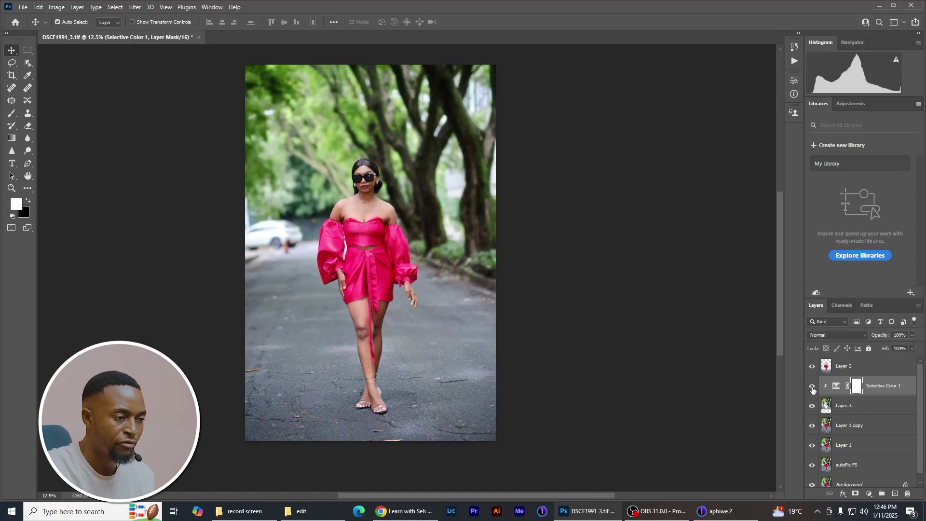
left_click(813, 387)
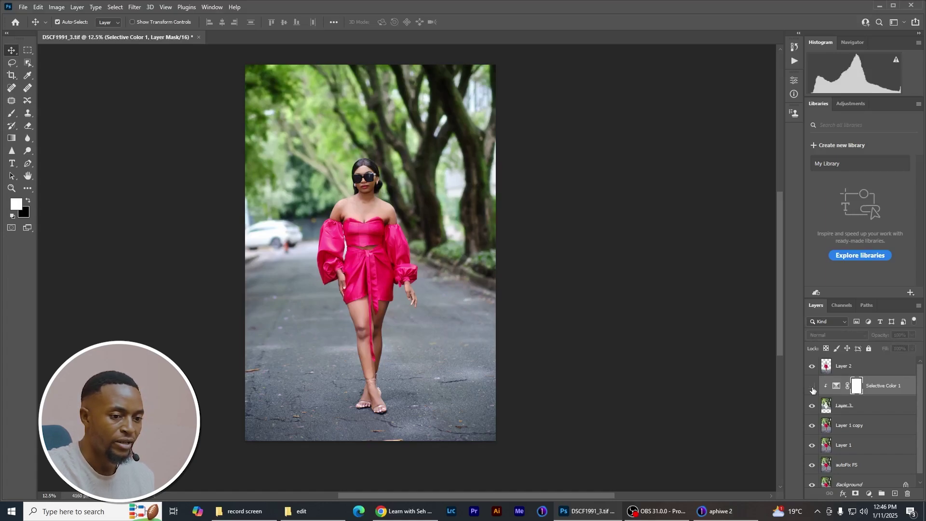
left_click(813, 388)
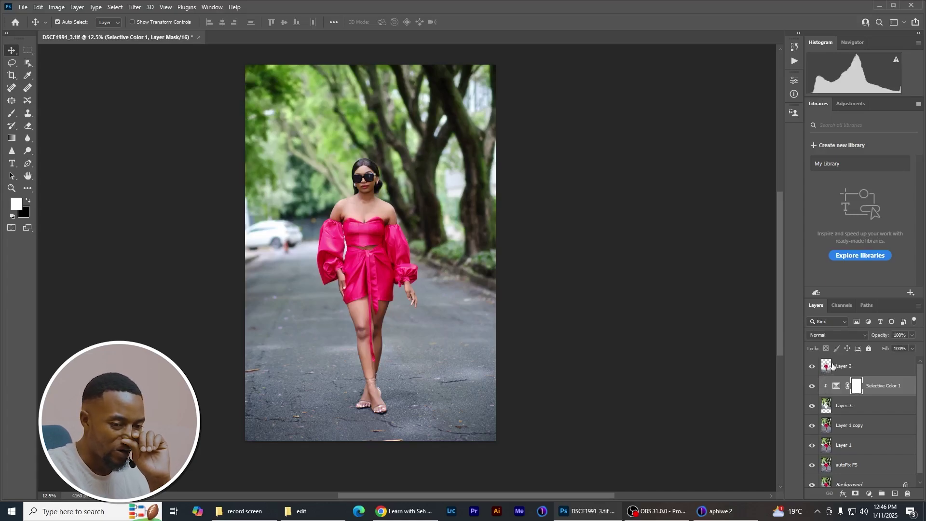
- Add a Selective Color adjustment above the model cutout, Layer 2, and set its Reds to Cyan -39% and Yellow +18%
left_click(832, 367)
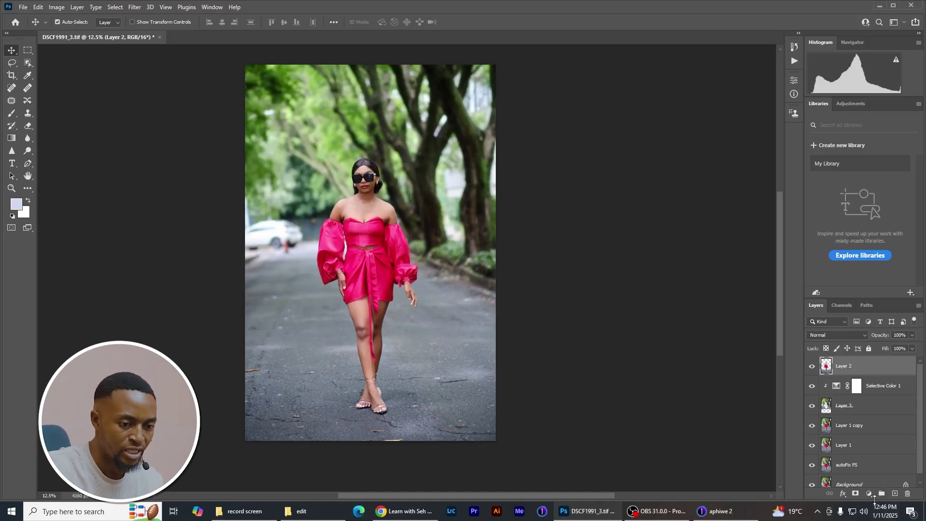
left_click(869, 494)
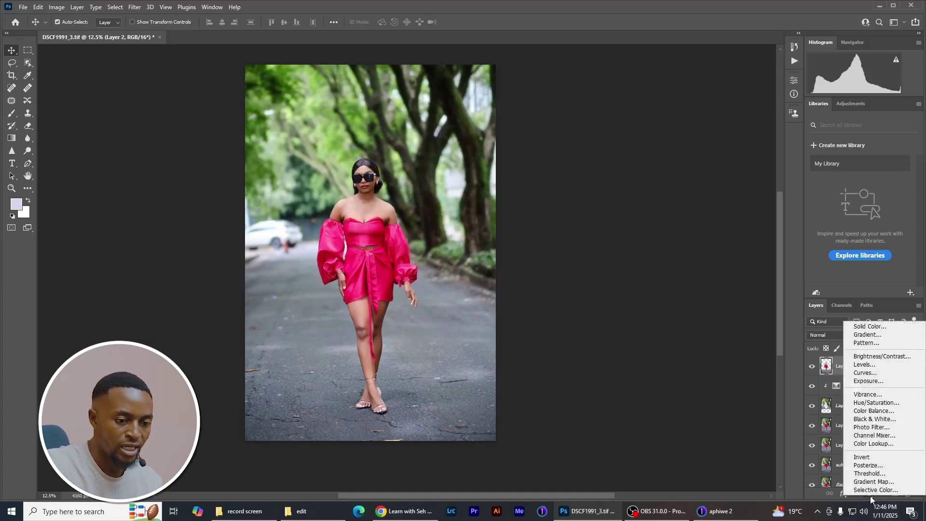
left_click(872, 491)
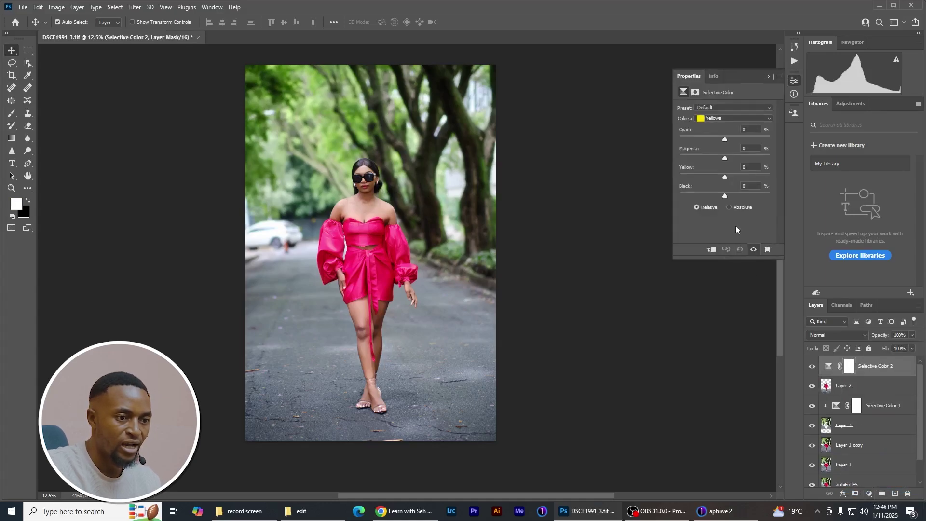
left_click(719, 122)
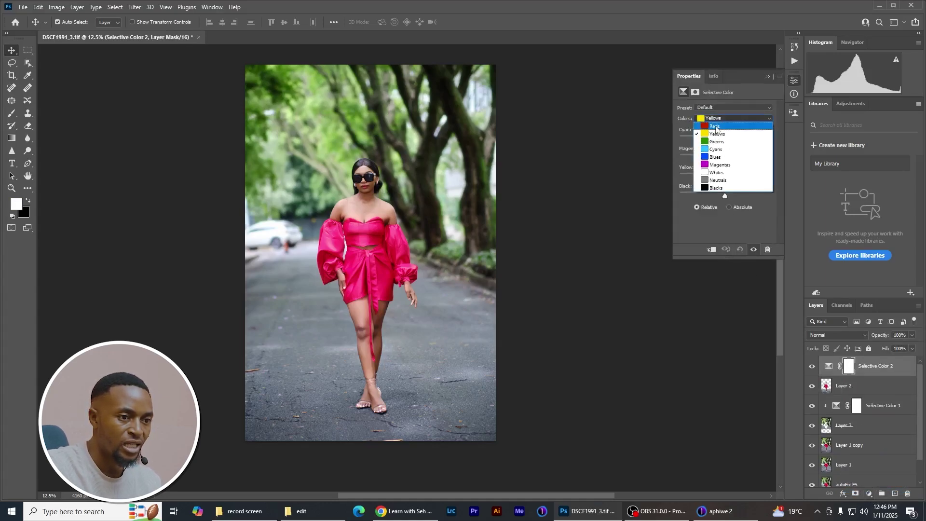
left_click(716, 127)
mouse_move(726, 137)
left_mouse_down()
mouse_move(667, 135)
mouse_move(782, 140)
mouse_move(723, 140)
left_mouse_up()
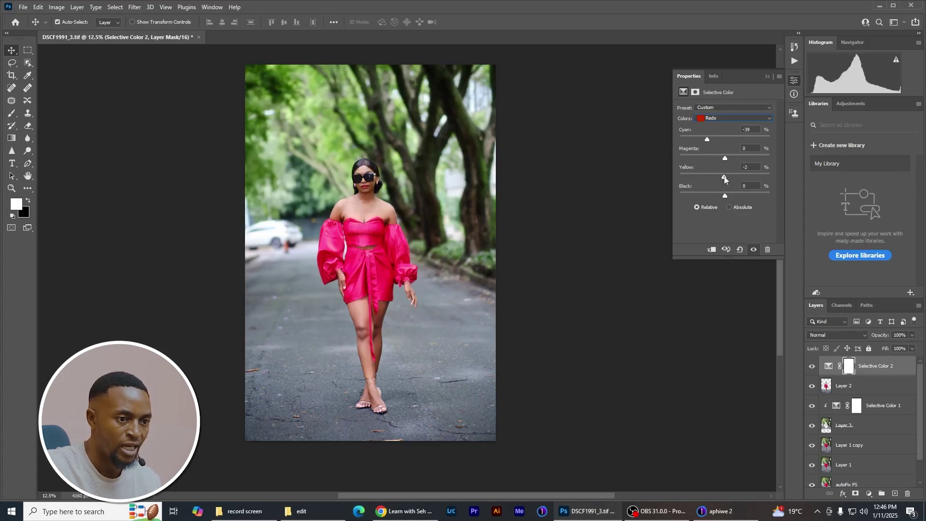
mouse_move(729, 178)
left_mouse_down()
mouse_move(712, 178)
mouse_move(768, 179)
mouse_move(716, 180)
mouse_move(724, 180)
left_mouse_up()
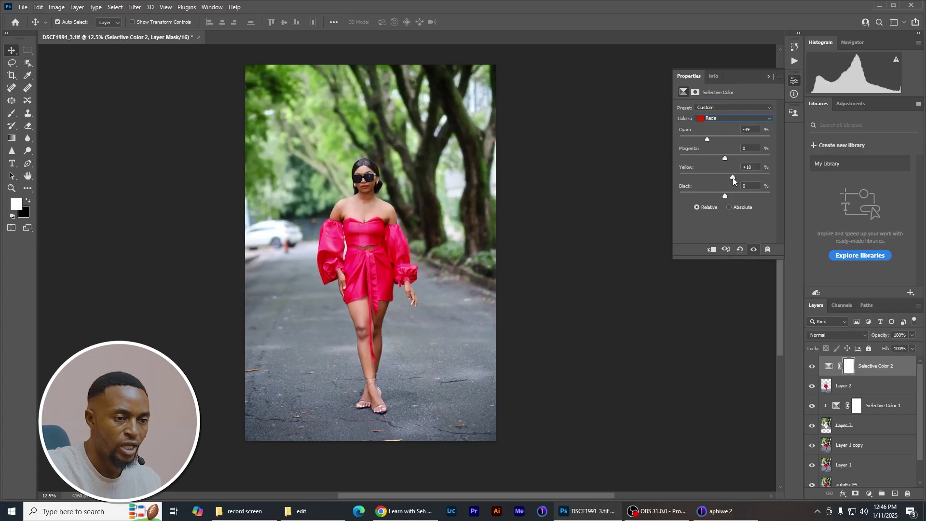
- Set the Yellows of the model's Selective Color adjustment to Cyan -6% and Yellow +10%
left_click(731, 120)
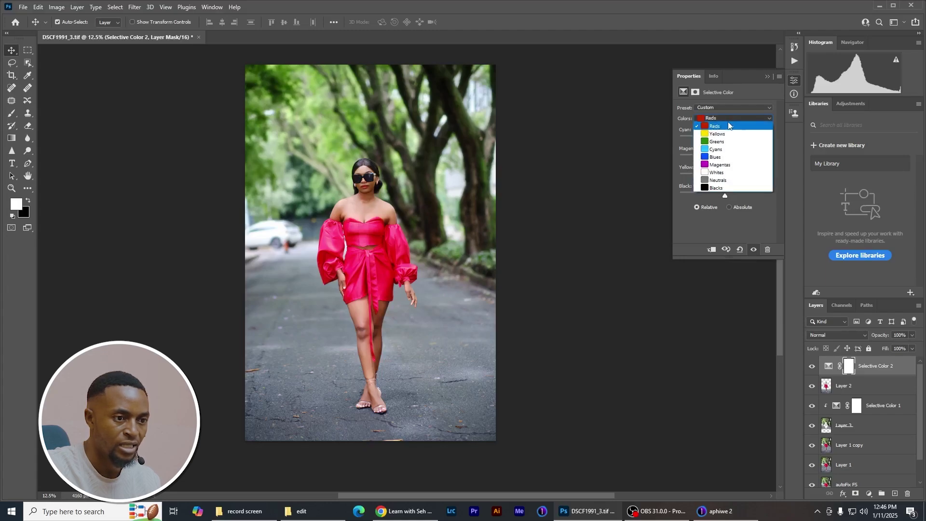
left_click(722, 134)
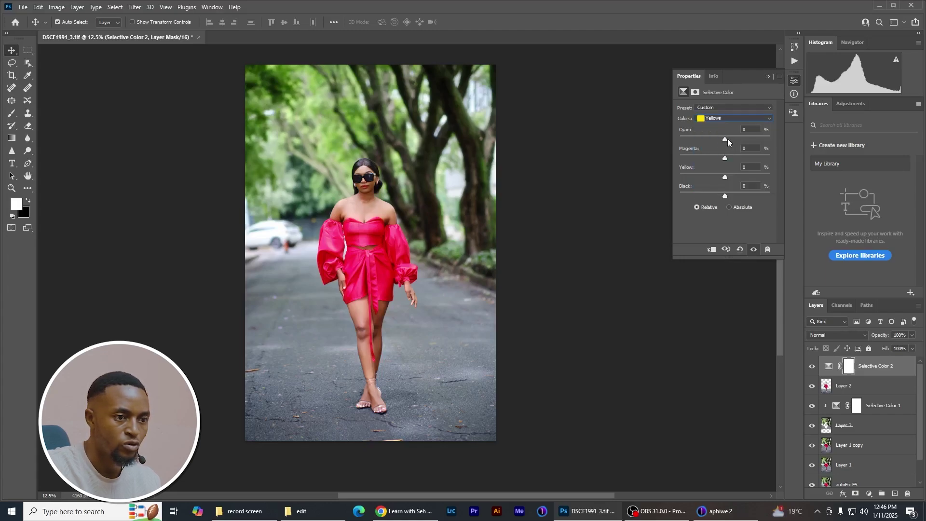
left_click_drag(725, 140, 772, 140)
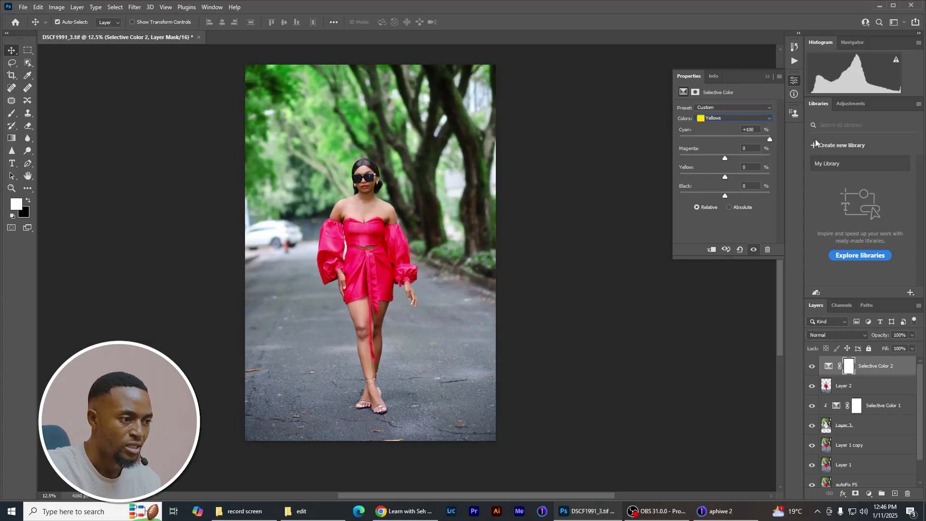
left_click_drag(727, 140, 724, 140)
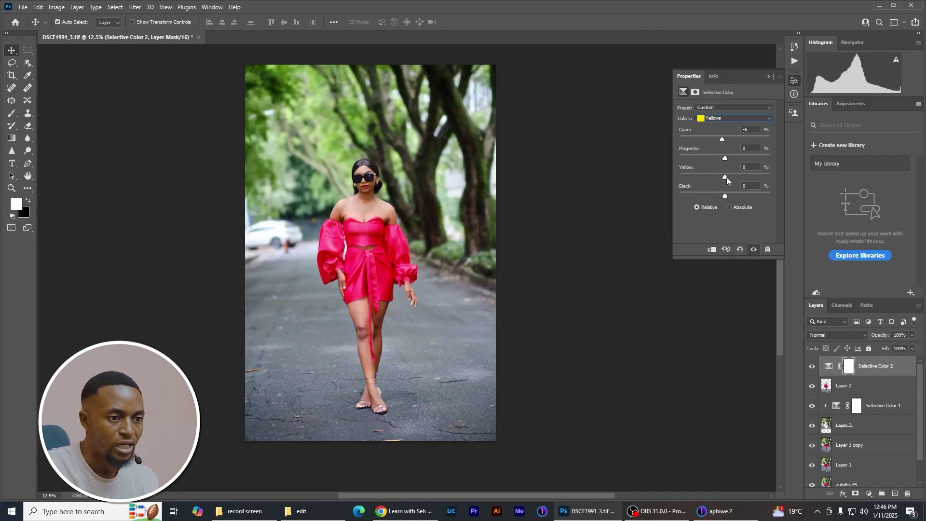
mouse_move(727, 177)
left_mouse_down()
mouse_move(693, 176)
mouse_move(709, 175)
left_mouse_up()
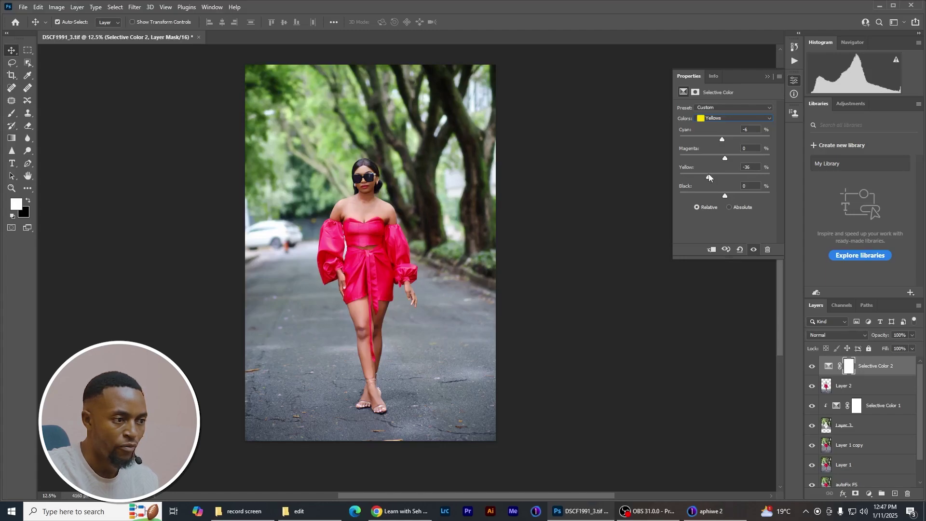
left_click_drag(709, 175, 729, 178)
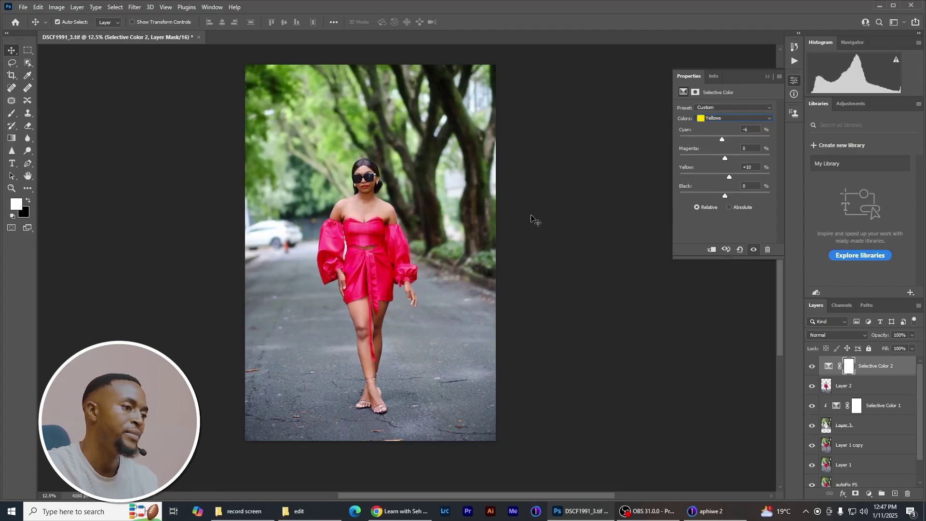
- Set Black to +2% in the Blacks of the model's Selective Color adjustment and clip the adjustment to Layer 2
left_click(728, 118)
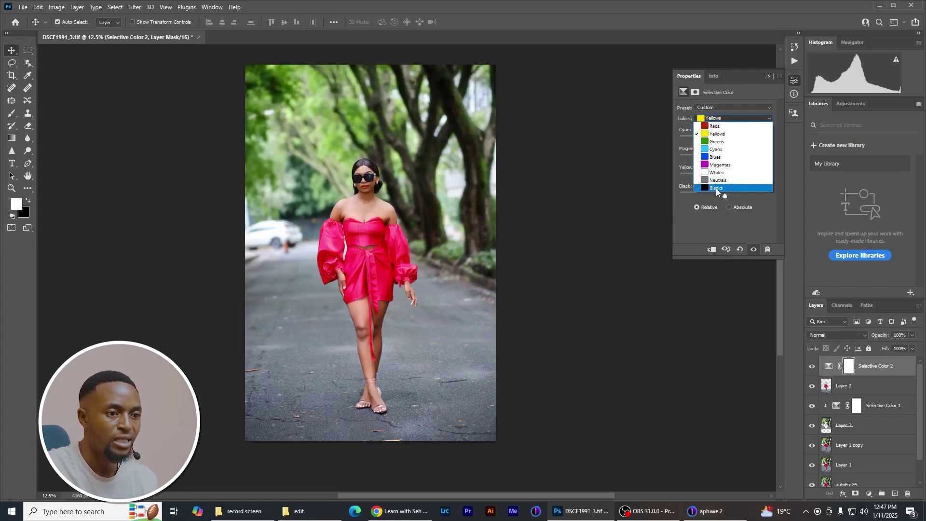
left_click(716, 188)
left_click(748, 187)
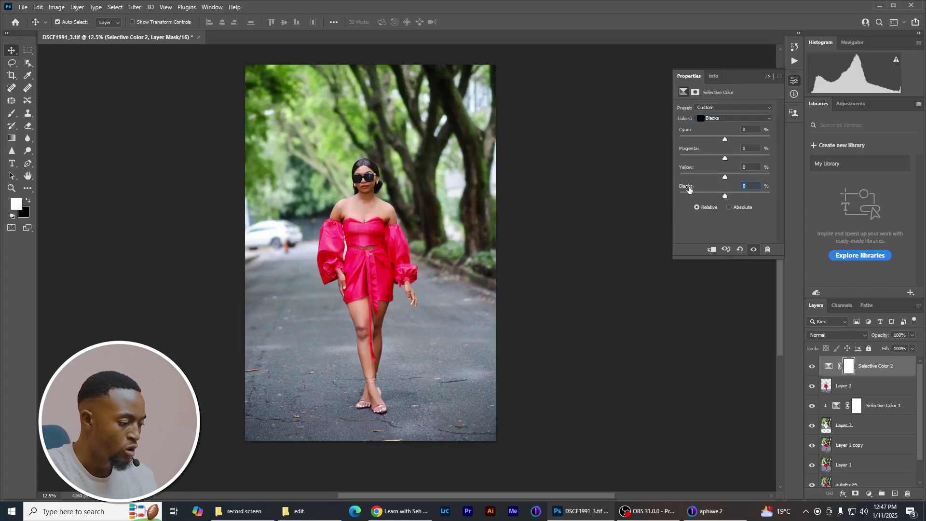
type("2")
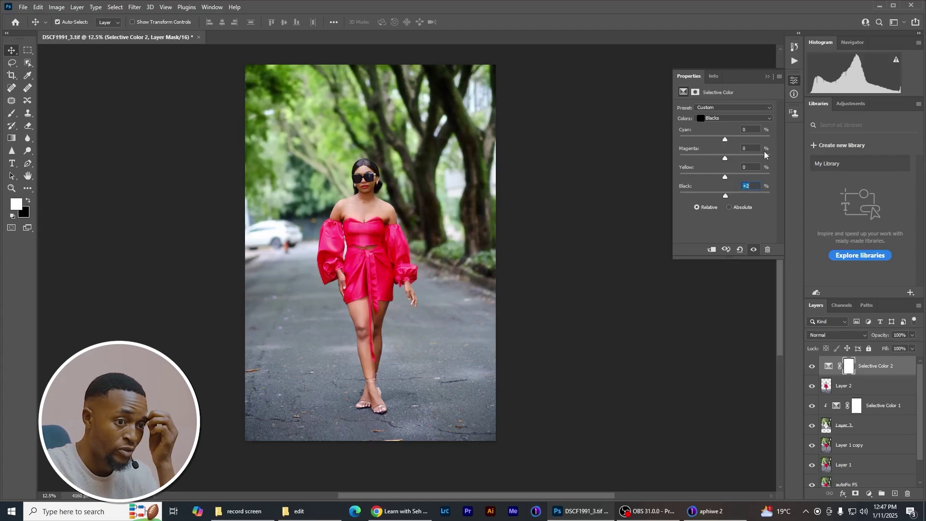
left_click(713, 250)
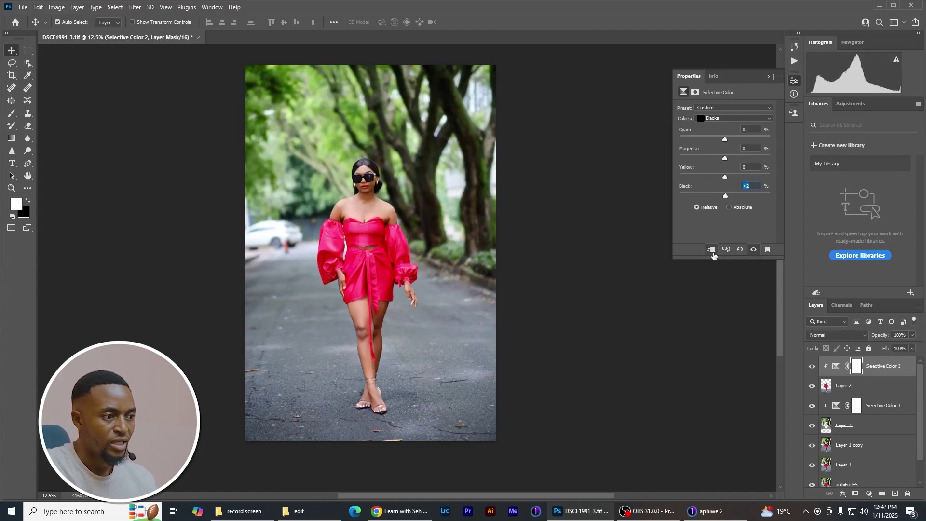
left_click(767, 76)
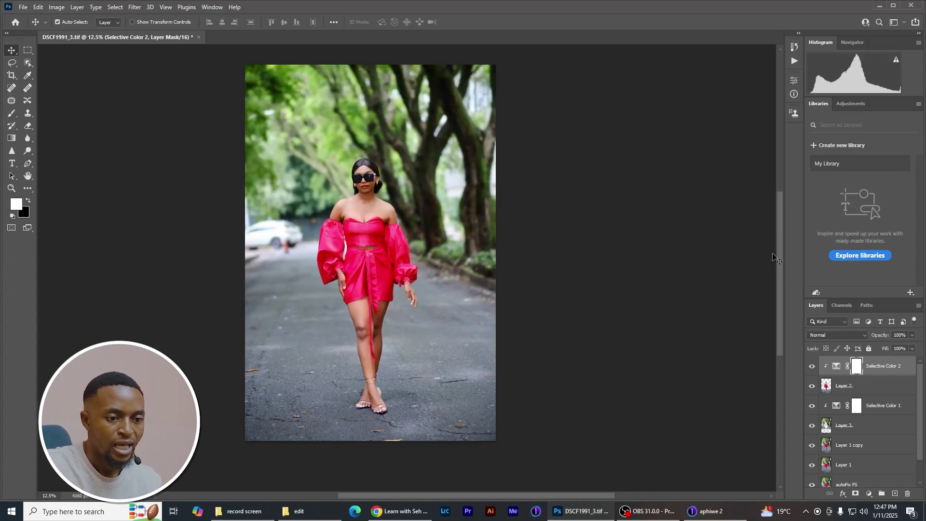
- Compare the model with and without the Selective Color 2 adjustment, leaving the adjustment visible
left_click(812, 368)
left_click(812, 368)
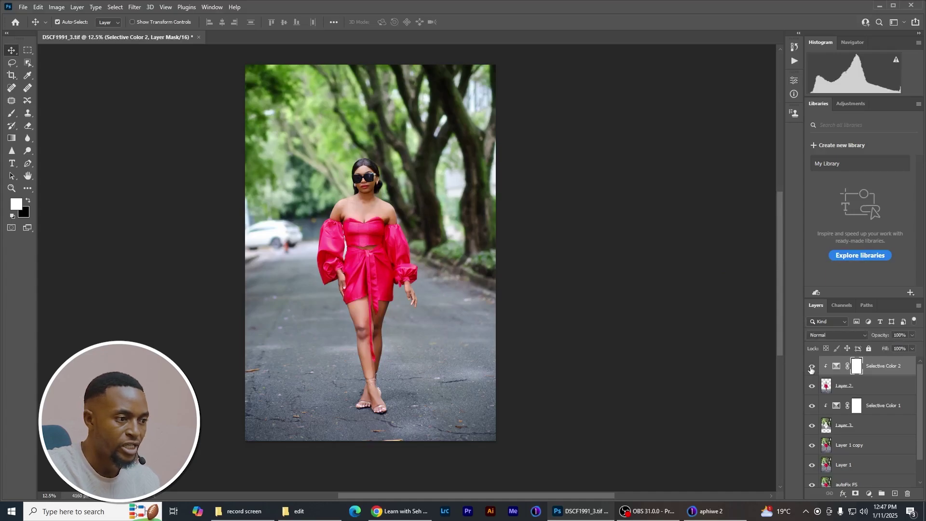
left_click(812, 369)
left_click(812, 369)
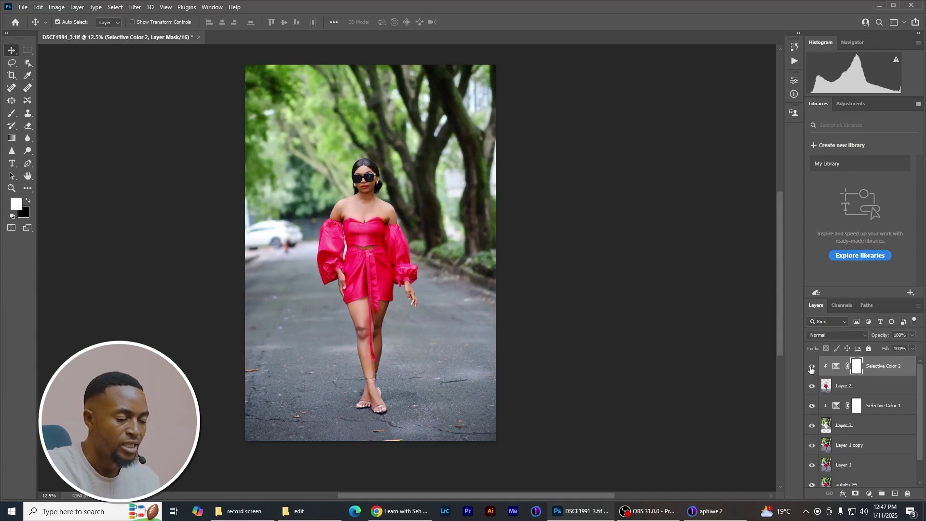
left_click(812, 369)
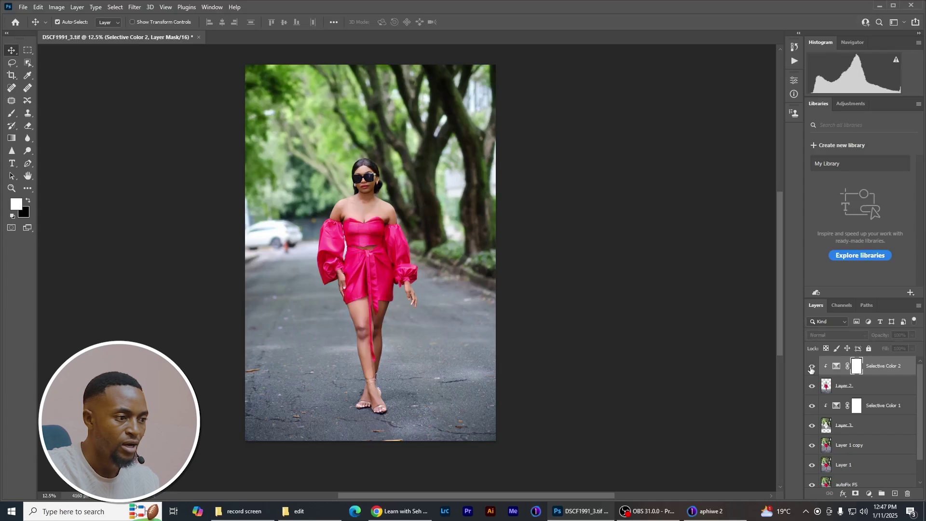
left_click(812, 368)
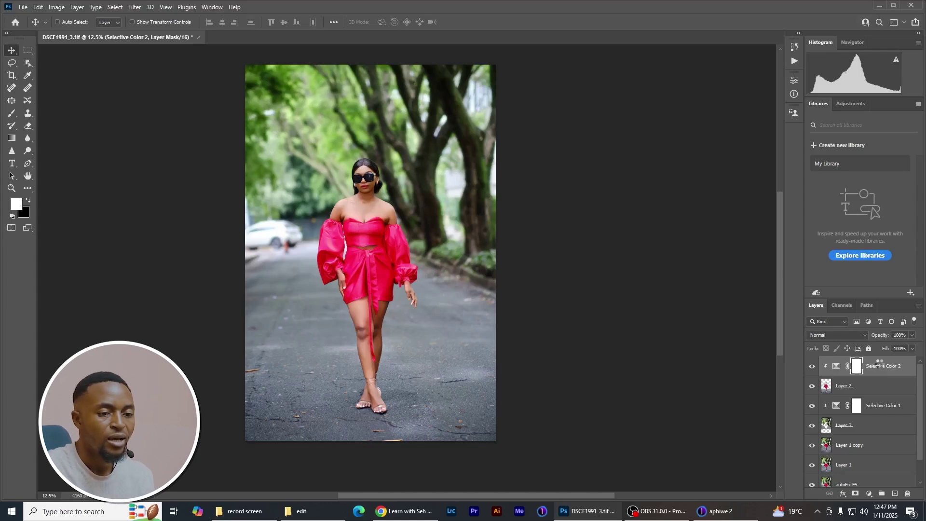
- Stamp all visible layers into a new top layer and set its Vibrance to +12 and Saturation to +5 in the Camera Raw Filter
key("ctrl+shift+alt+e")
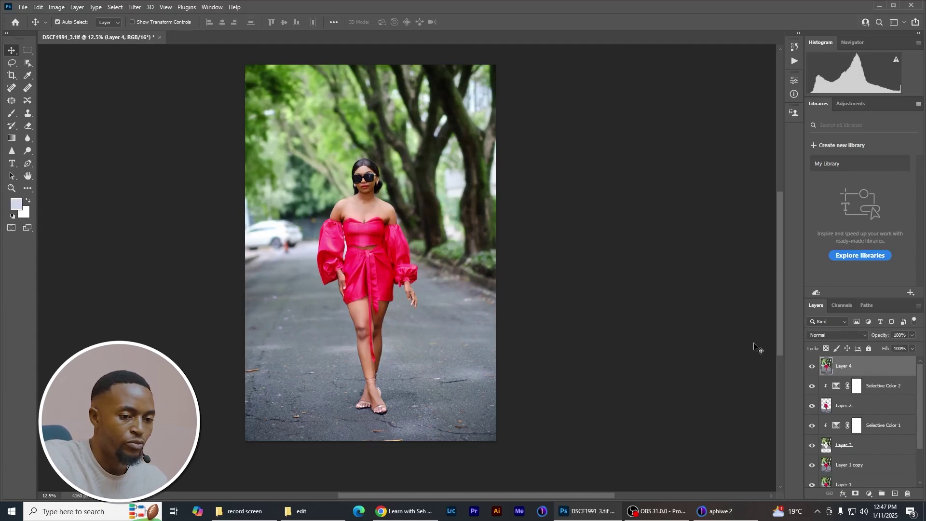
left_click(213, 7)
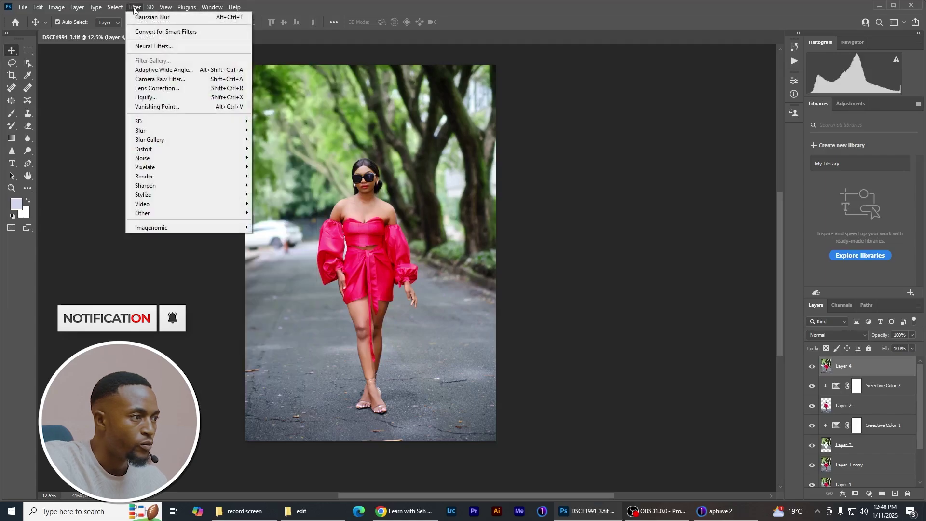
mouse_move(115, 9)
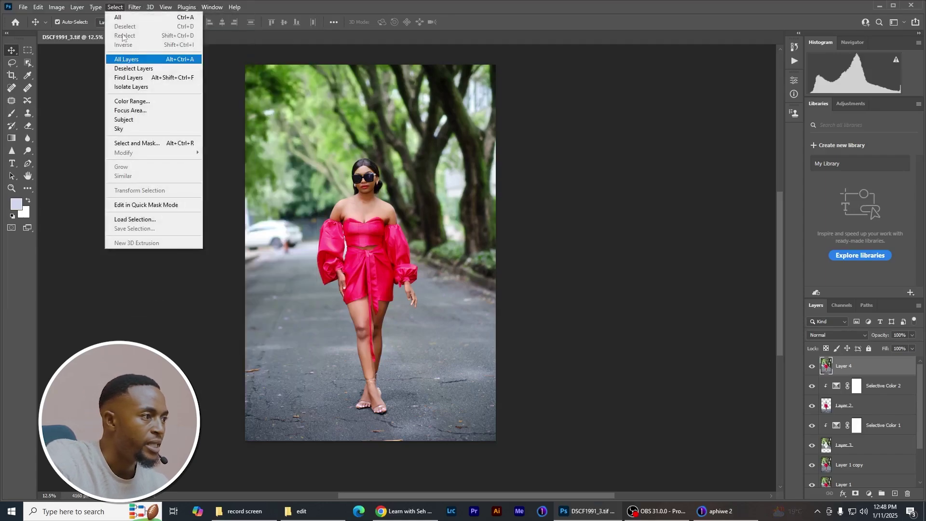
mouse_move(134, 7)
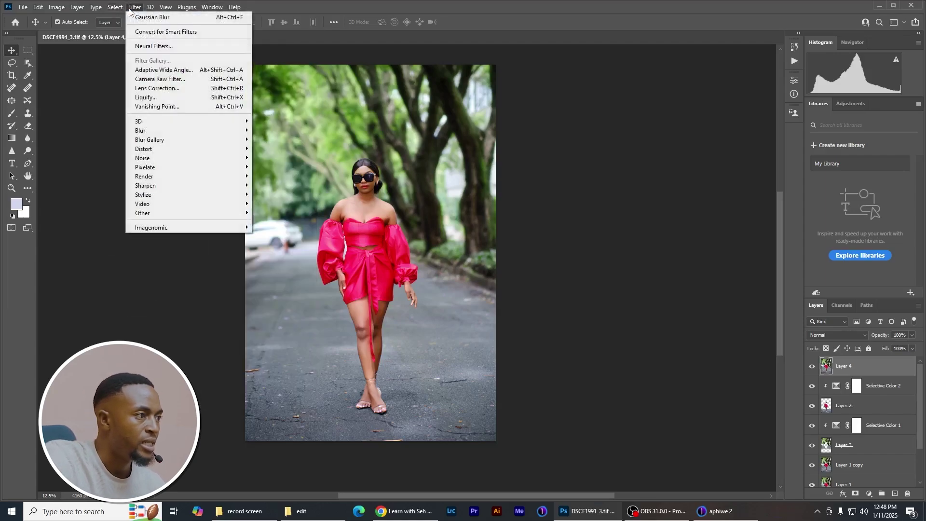
left_click(158, 78)
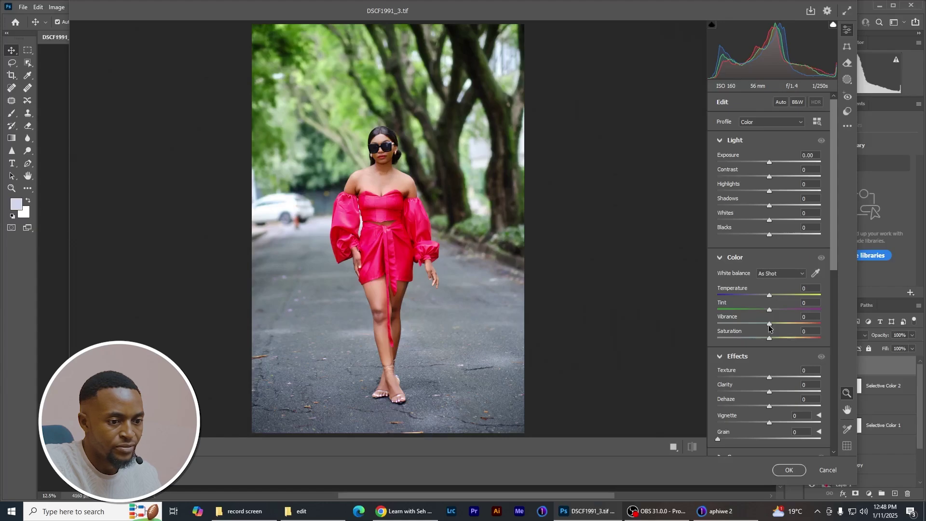
left_click_drag(770, 327, 776, 327)
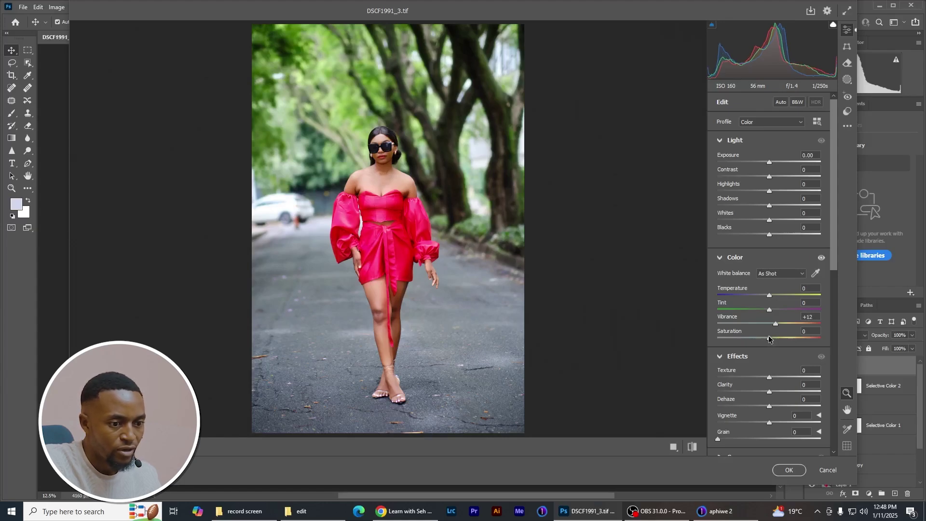
left_click_drag(770, 339, 772, 339)
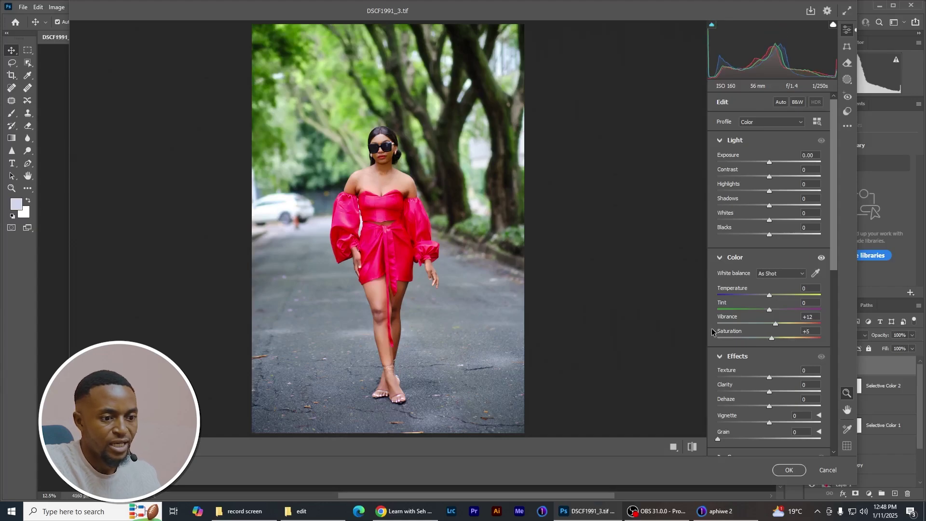
- Compare the Camera Raw colour changes with the default settings, and apply the filter with the current settings
left_click(696, 453)
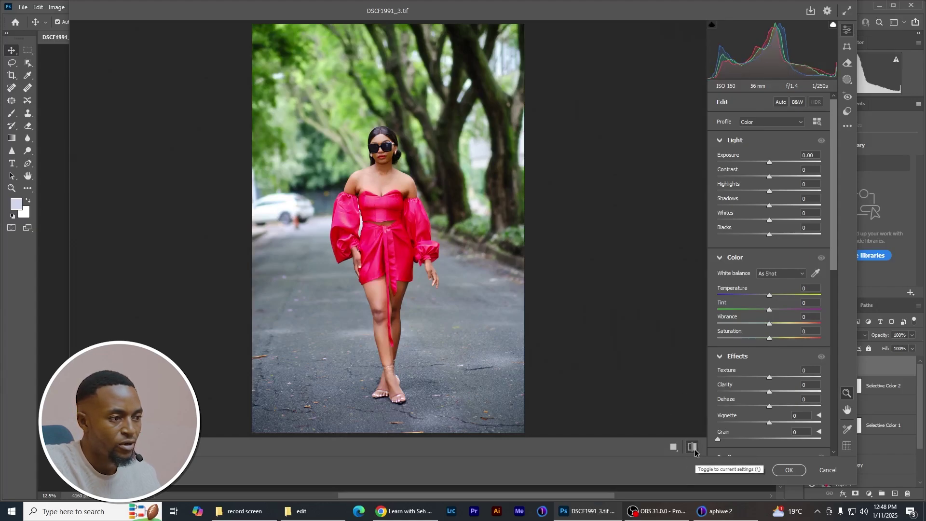
left_click(696, 452)
left_click(696, 451)
left_click(696, 451)
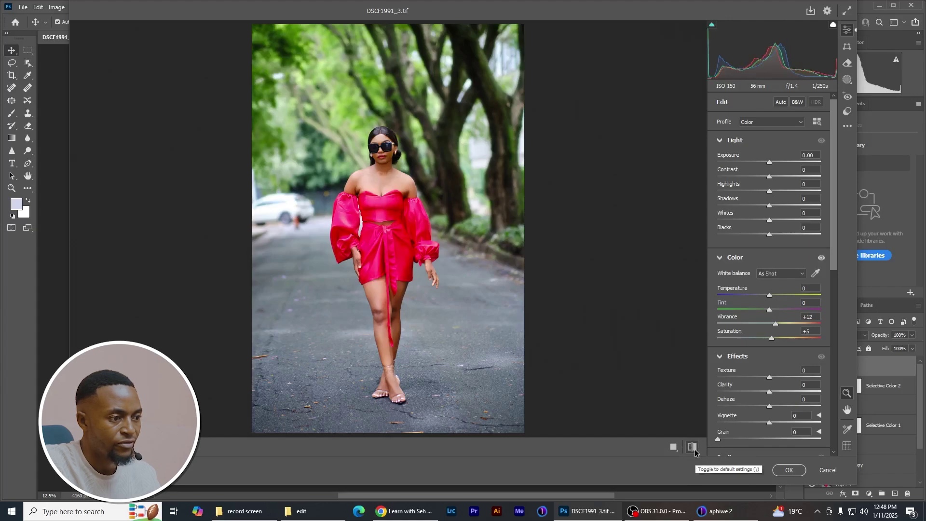
left_click(790, 472)
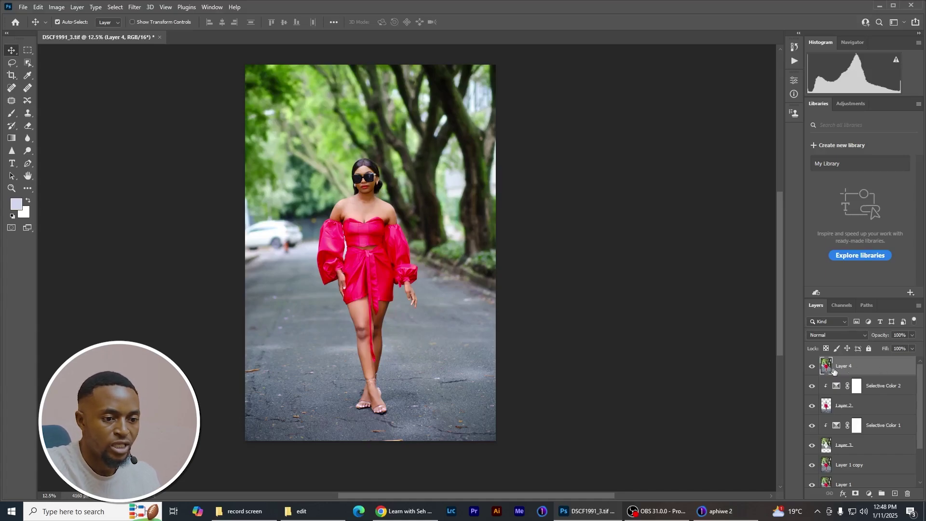
- Apply a High Pass filter with a 2.0 pixel radius to the stamped Layer 4
left_click(139, 7)
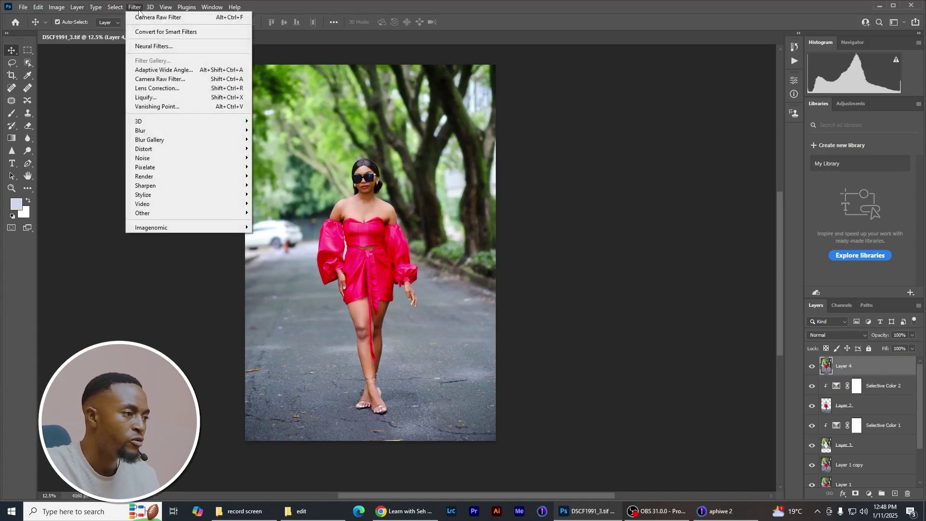
mouse_move(141, 216)
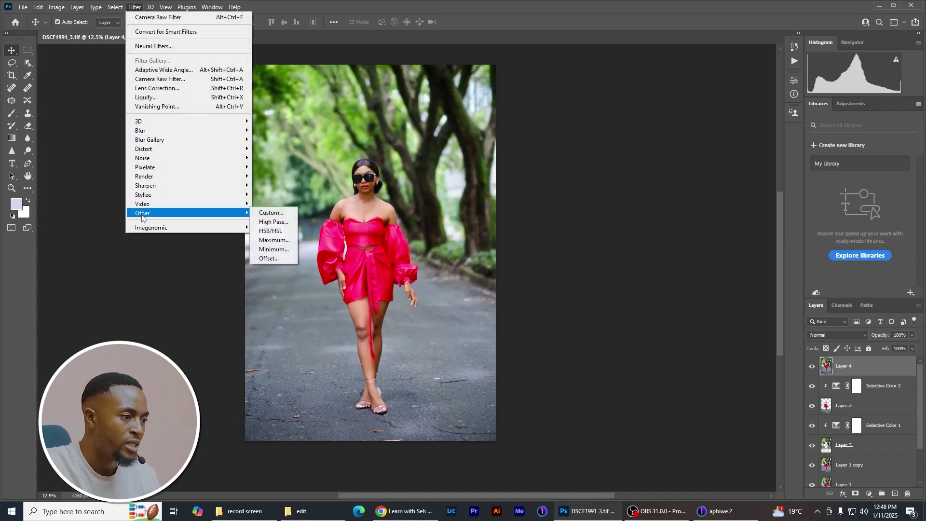
left_click(289, 223)
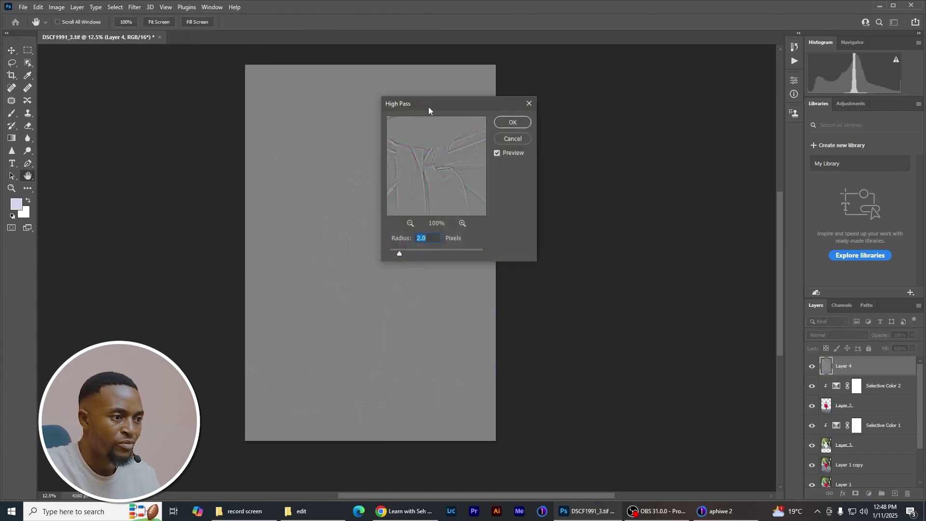
left_click_drag(428, 107, 592, 110)
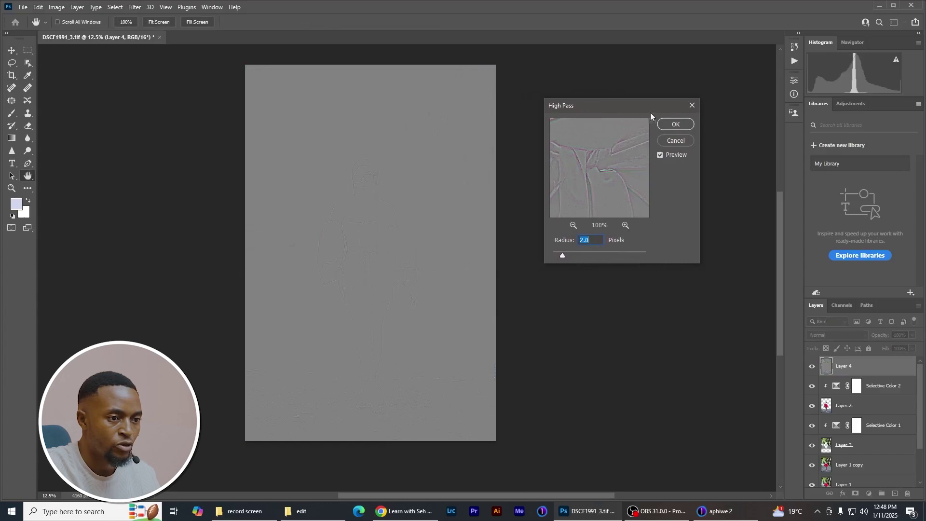
left_click(673, 125)
key("v")
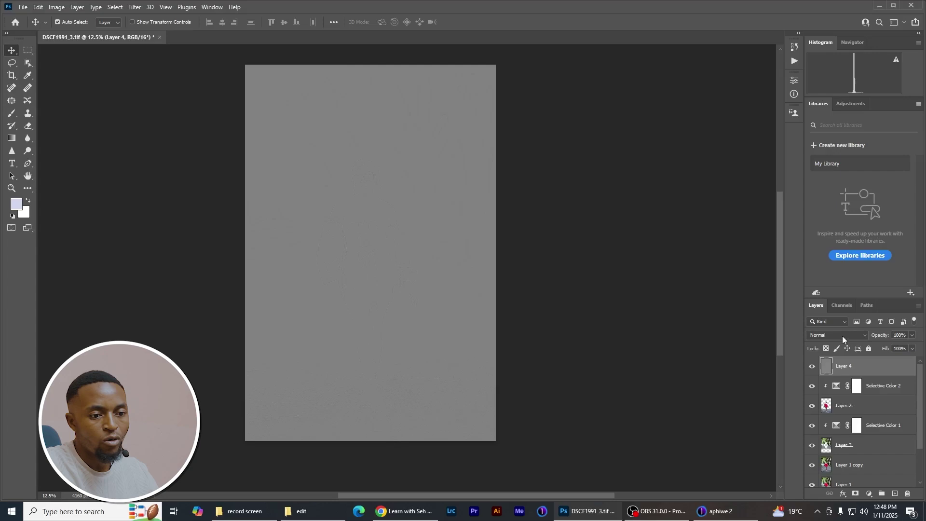
- Set the High Pass layer's blend mode to Overlay and stamp all visible layers into a new layer on top
left_click(842, 336)
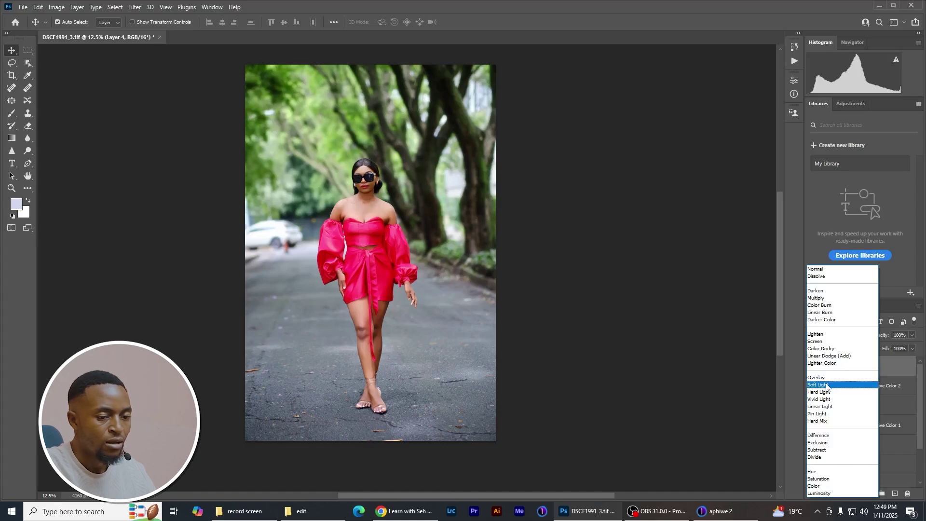
left_click(825, 380)
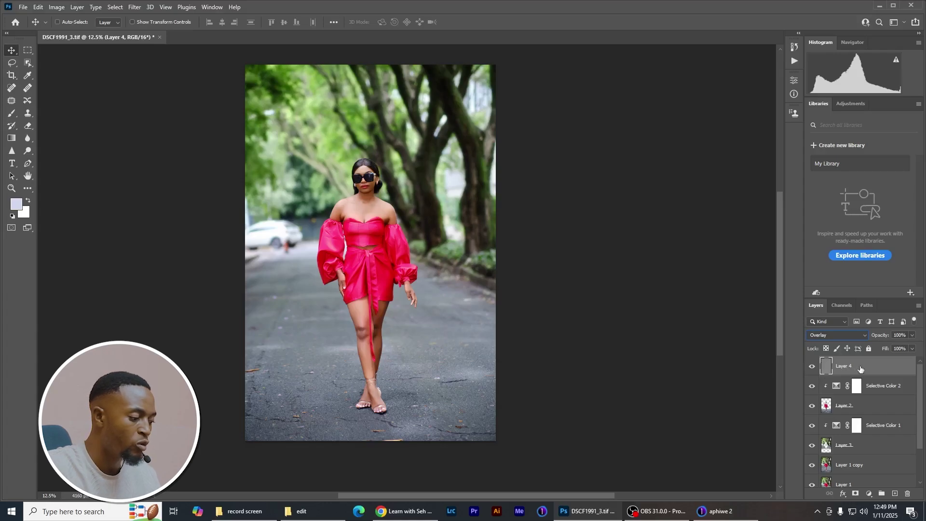
key("ctrl+z")
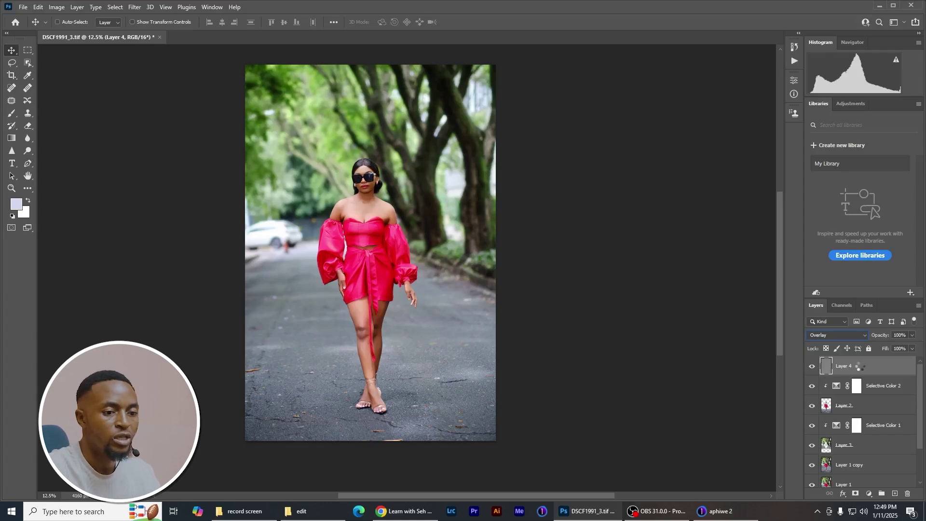
key("ctrl+shift+alt+e")
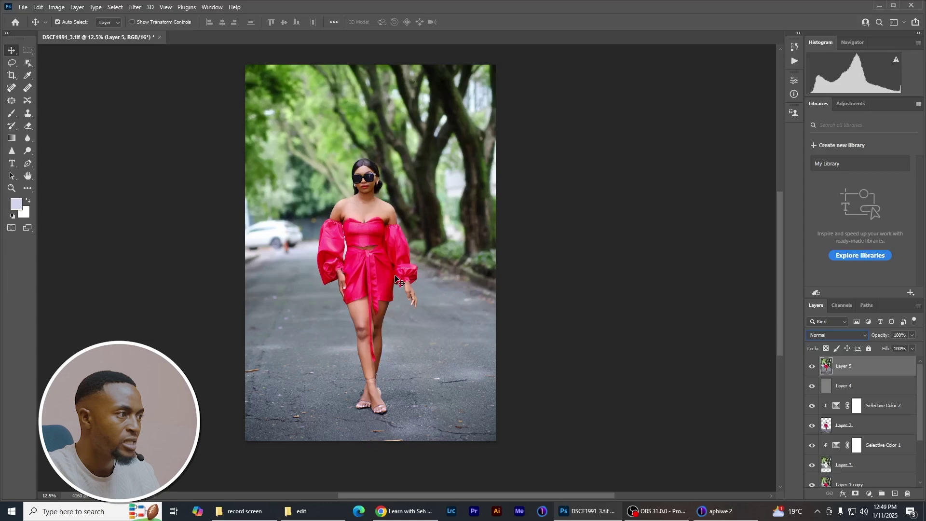
- Open the Export As settings for the finished portrait and choose JPG as the file format
left_click(21, 7)
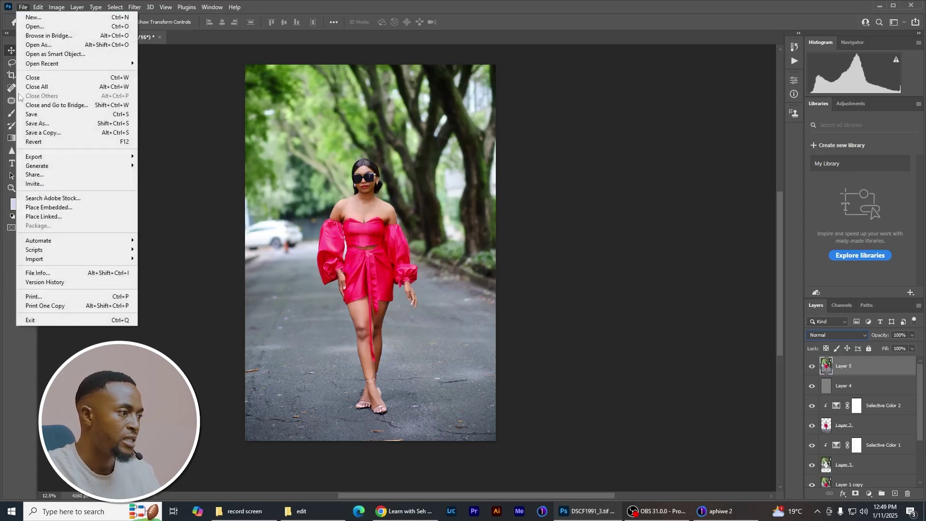
mouse_move(57, 158)
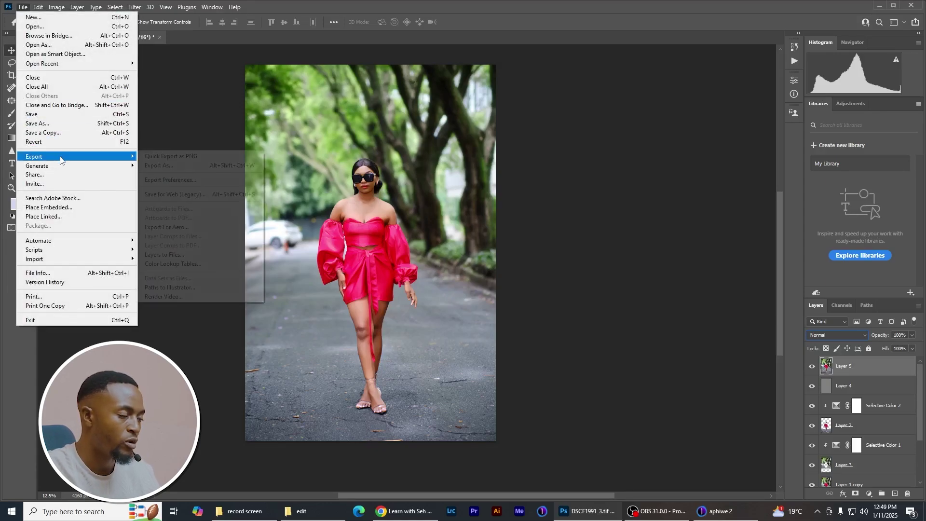
left_click(196, 166)
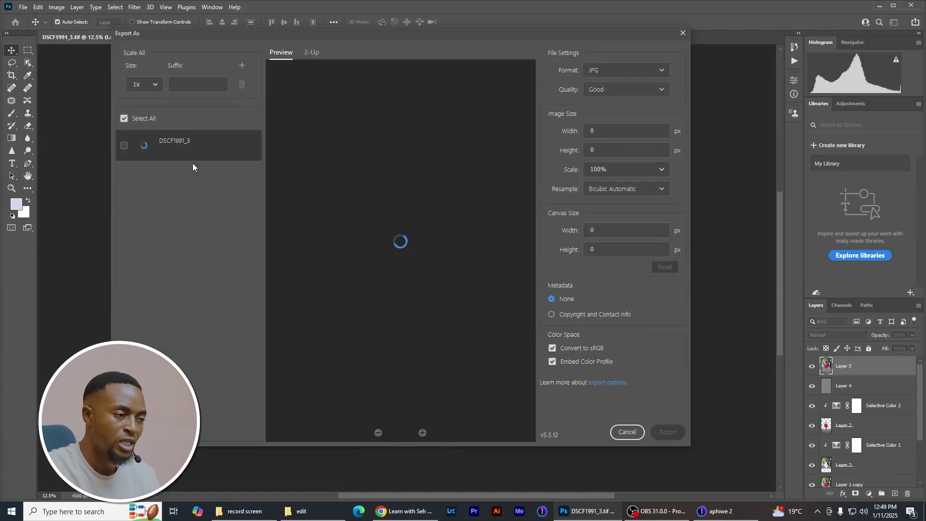
left_click(647, 72)
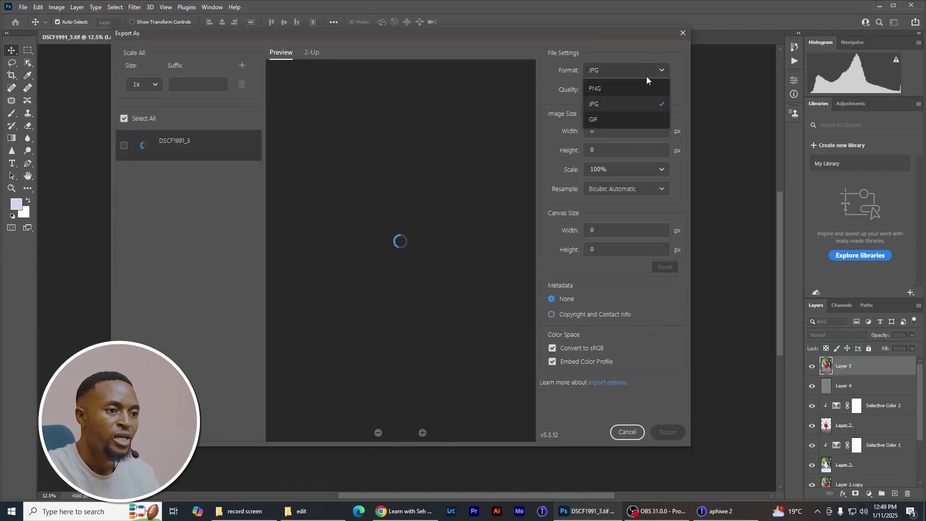
left_click(624, 105)
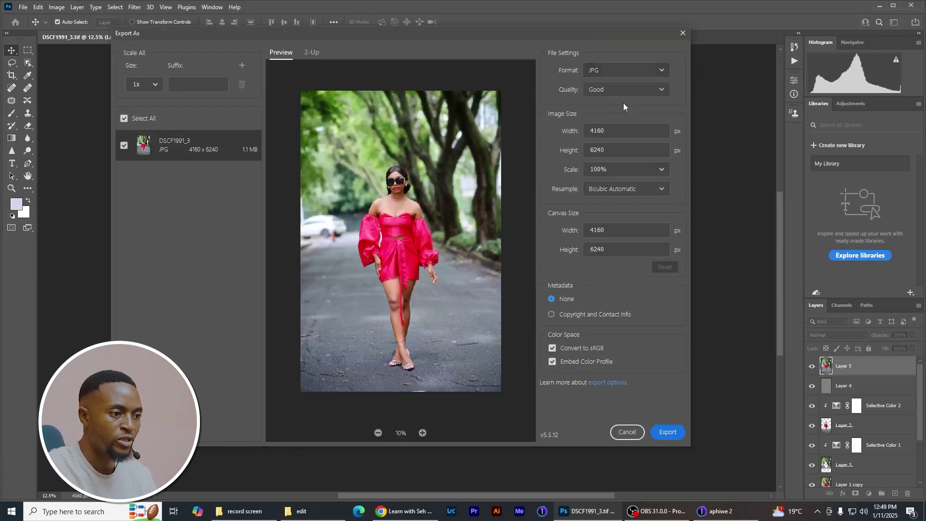
- Set the export's resampling to Bicubic Sharper and its quality to Great
left_click(655, 193)
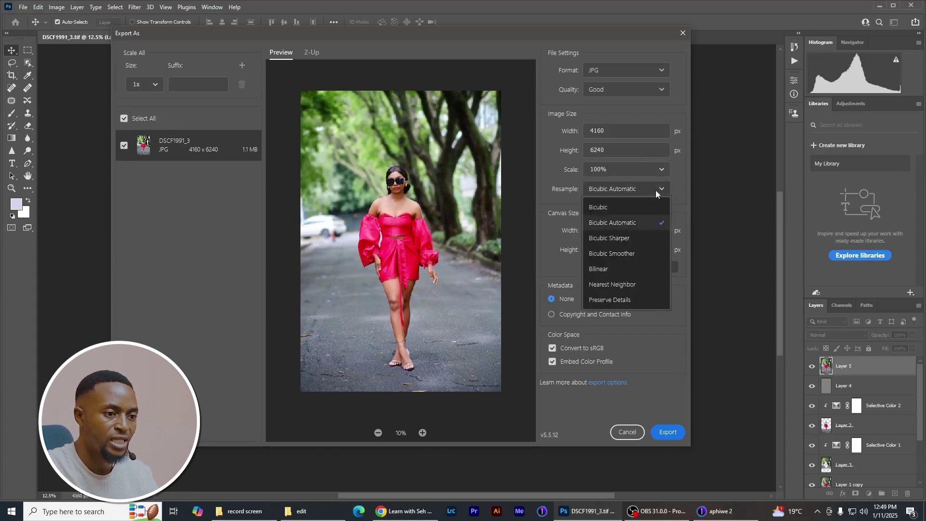
left_click(621, 239)
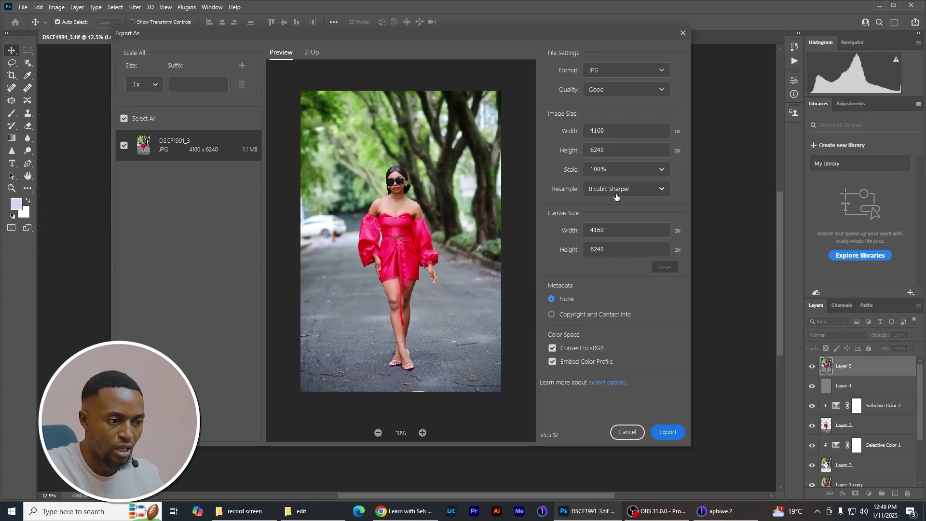
left_click(632, 94)
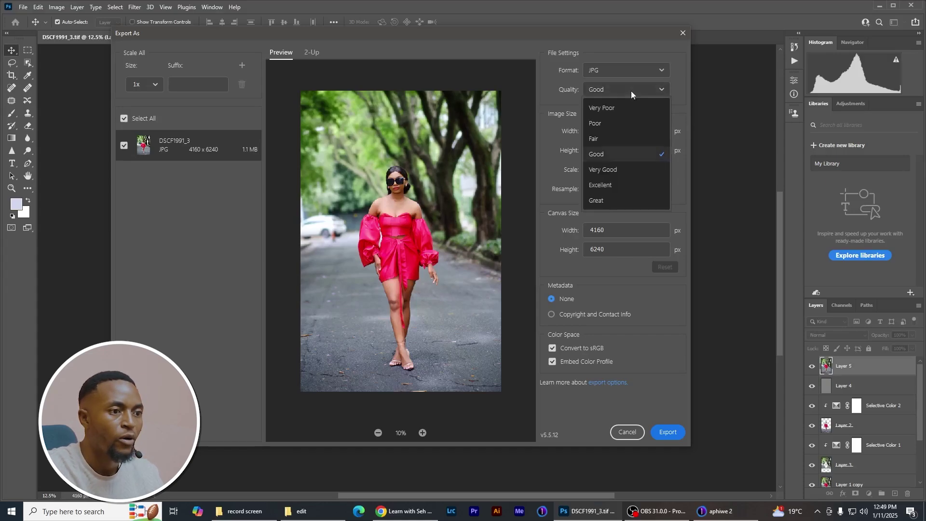
left_click(609, 200)
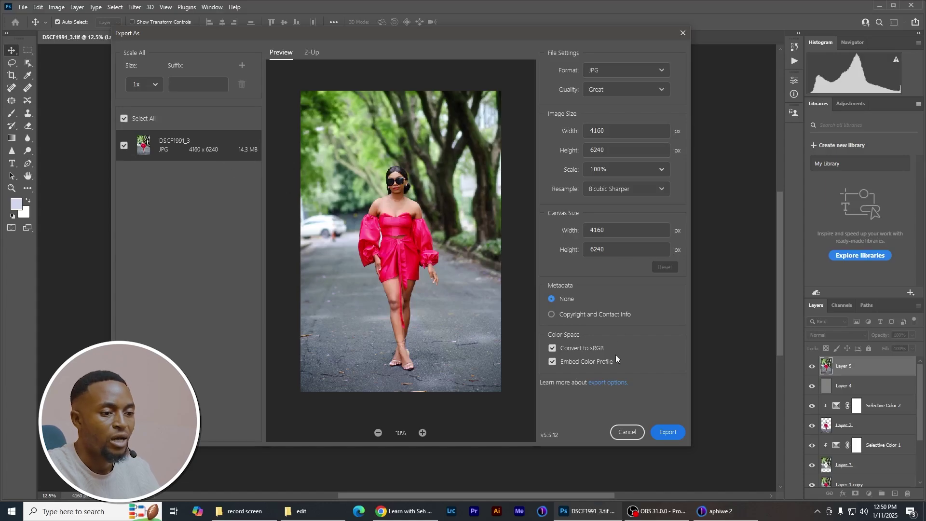
- Proceed with the export to the youtube folder and delete the existing DSCF1991_2.jpg there
left_click(660, 434)
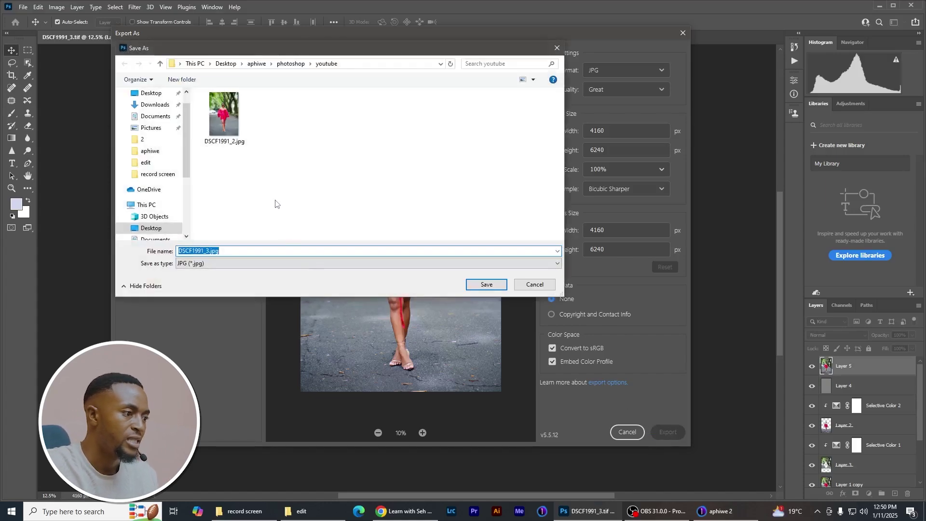
left_click(230, 137)
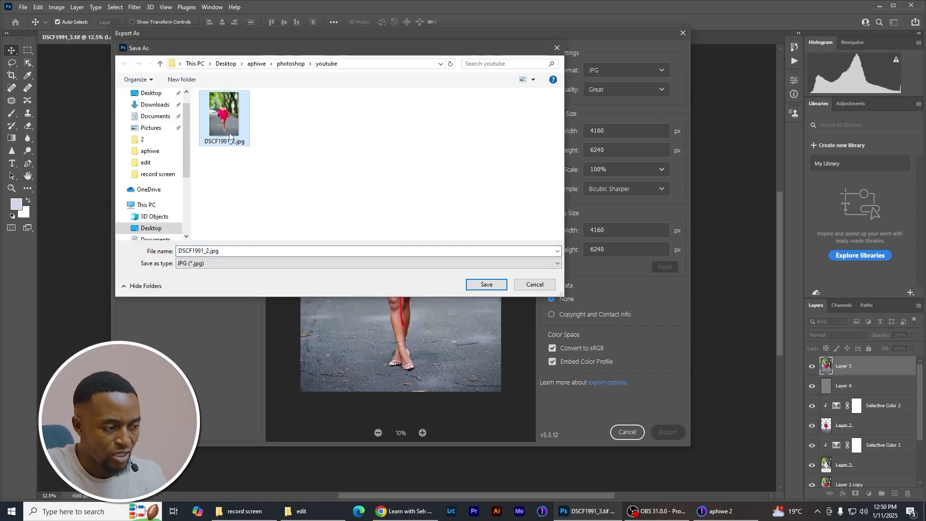
key("Delete")
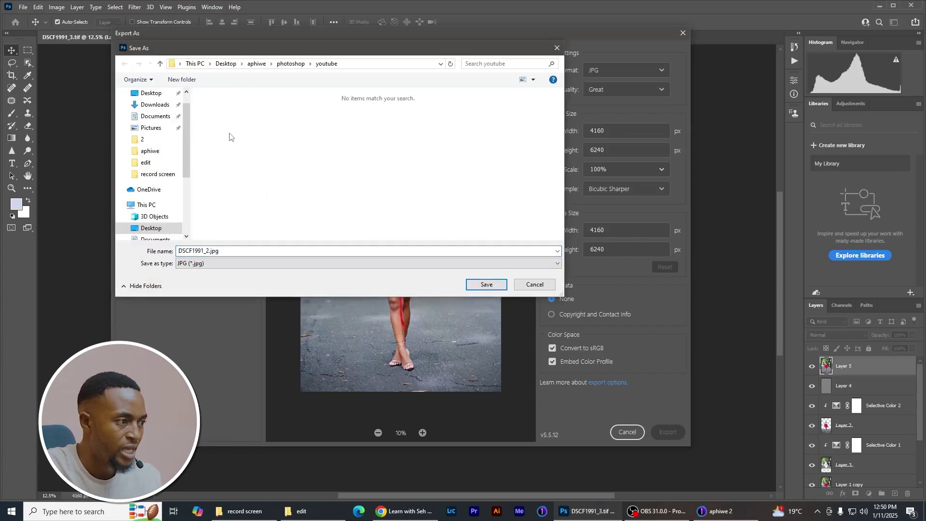
- Shorten the export's file name to DSCF1991_2 and save the JPG in the youtube folder
left_click(236, 252)
key("BackSpace")
key("BackSpace")
key("BackSpace")
key("BackSpace")
key("BackSpace")
key("BackSpace")
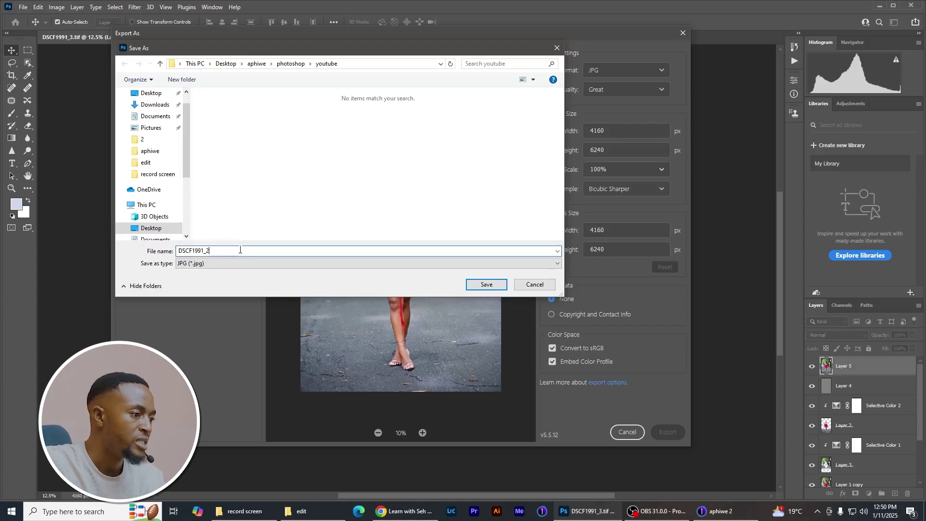
left_click(487, 286)
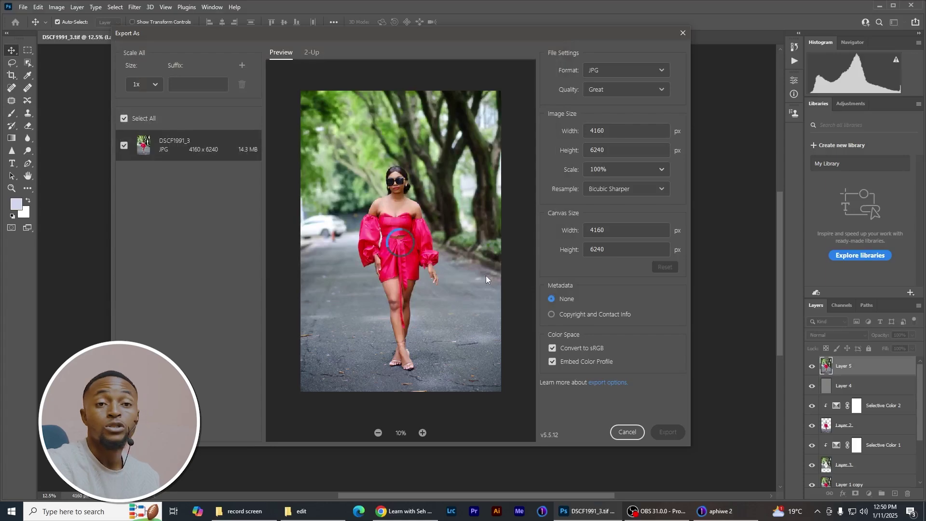